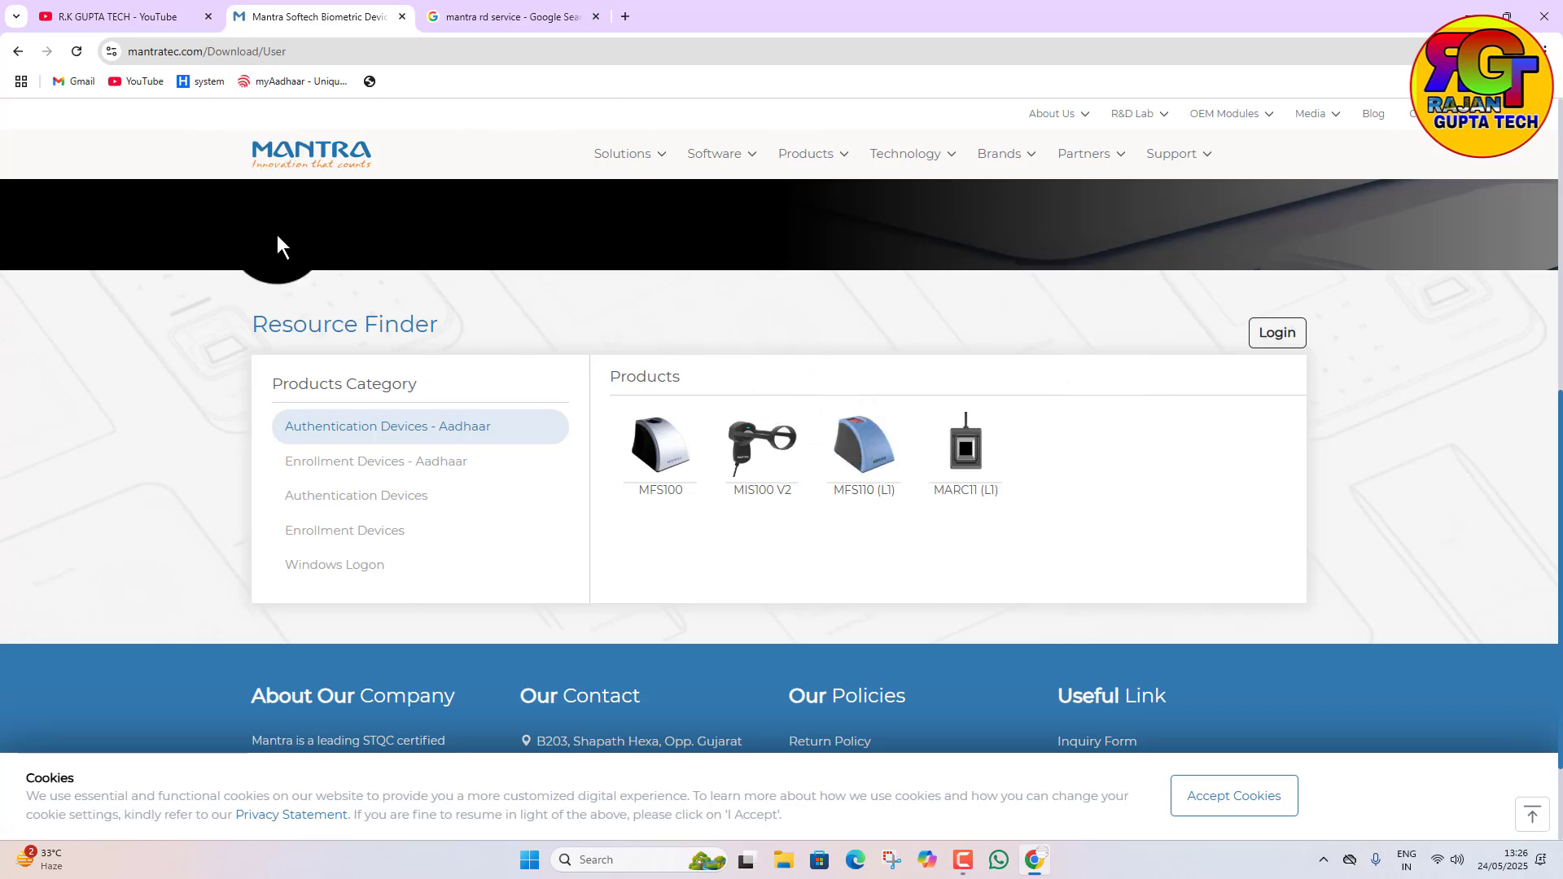
# Switch from Mantra's Resource Finder to the YouTube channel's Videos tab.
pyautogui.click(145, 20)
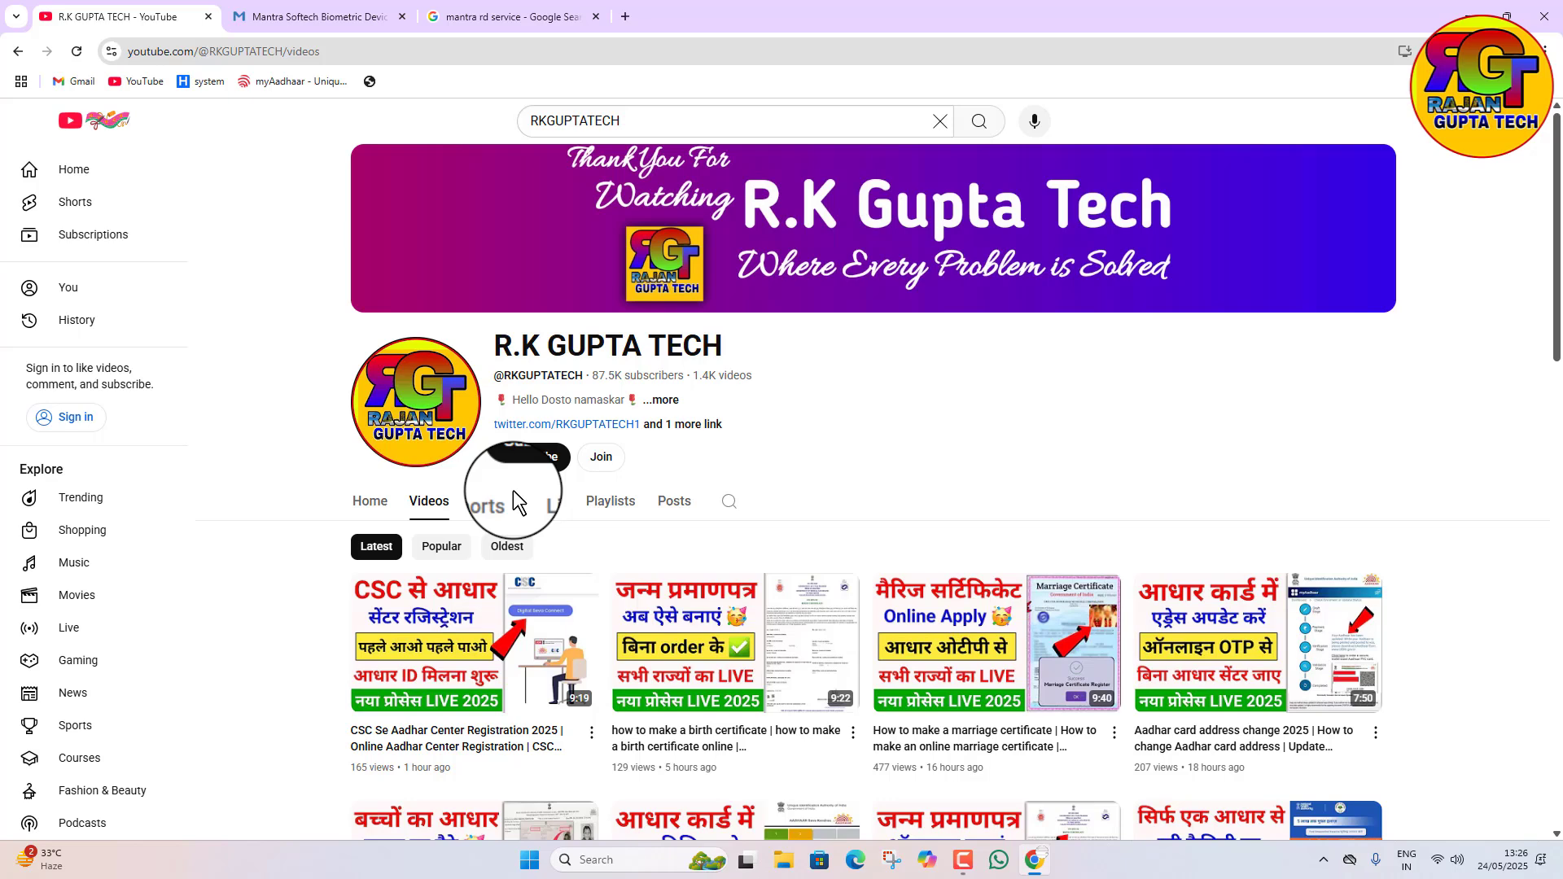
# Return to the 'mantra rd service' results, close the old Mantra tab, and reopen mantratec.com's Resource Finder.
pyautogui.click(313, 15)
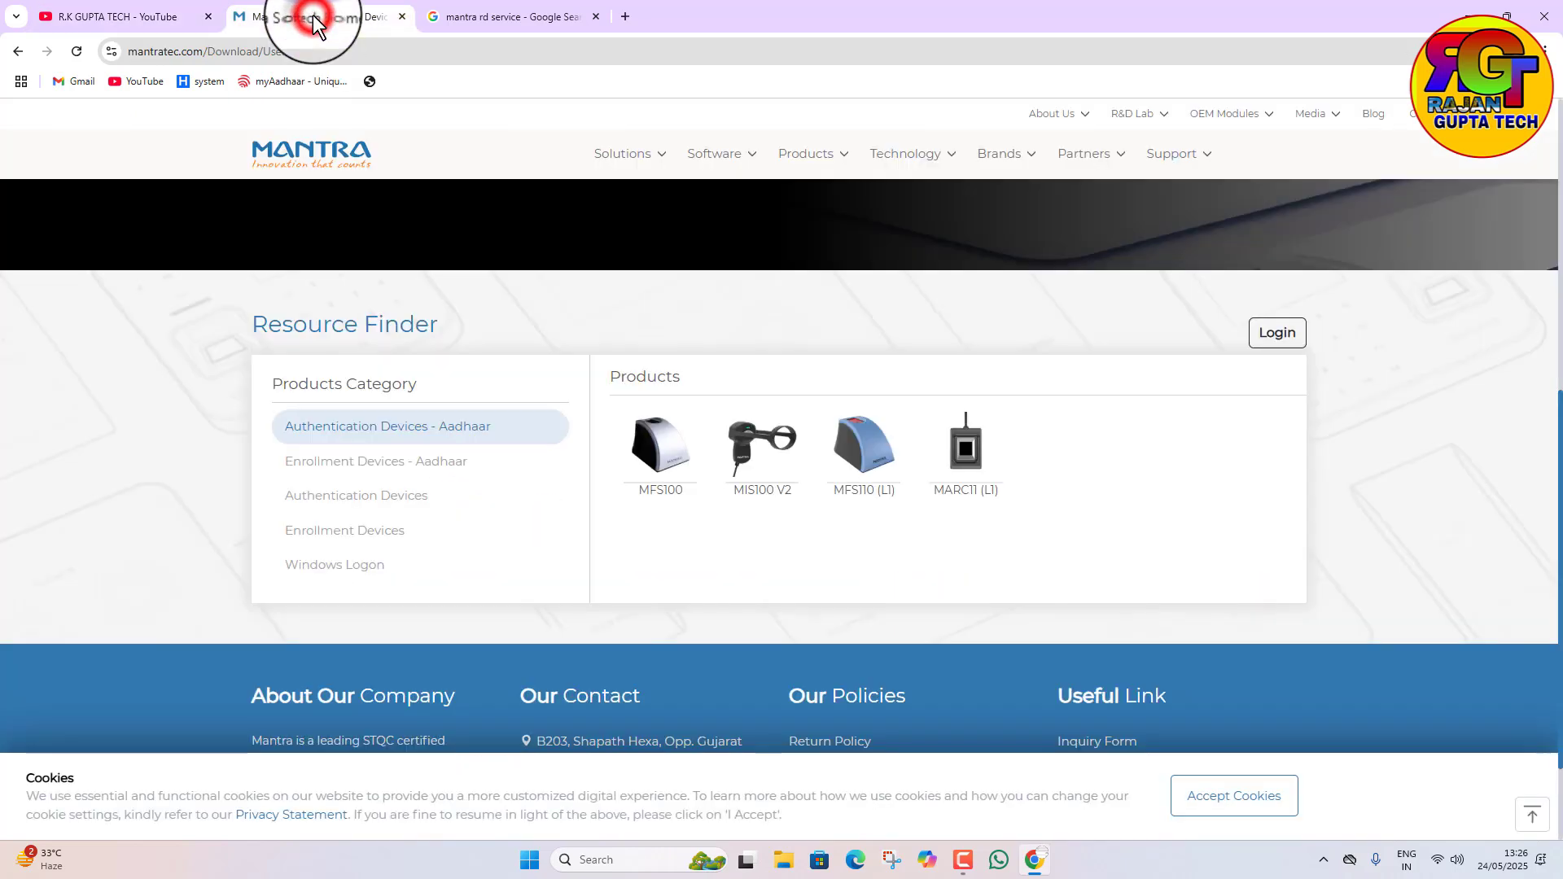
pyautogui.click(468, 24)
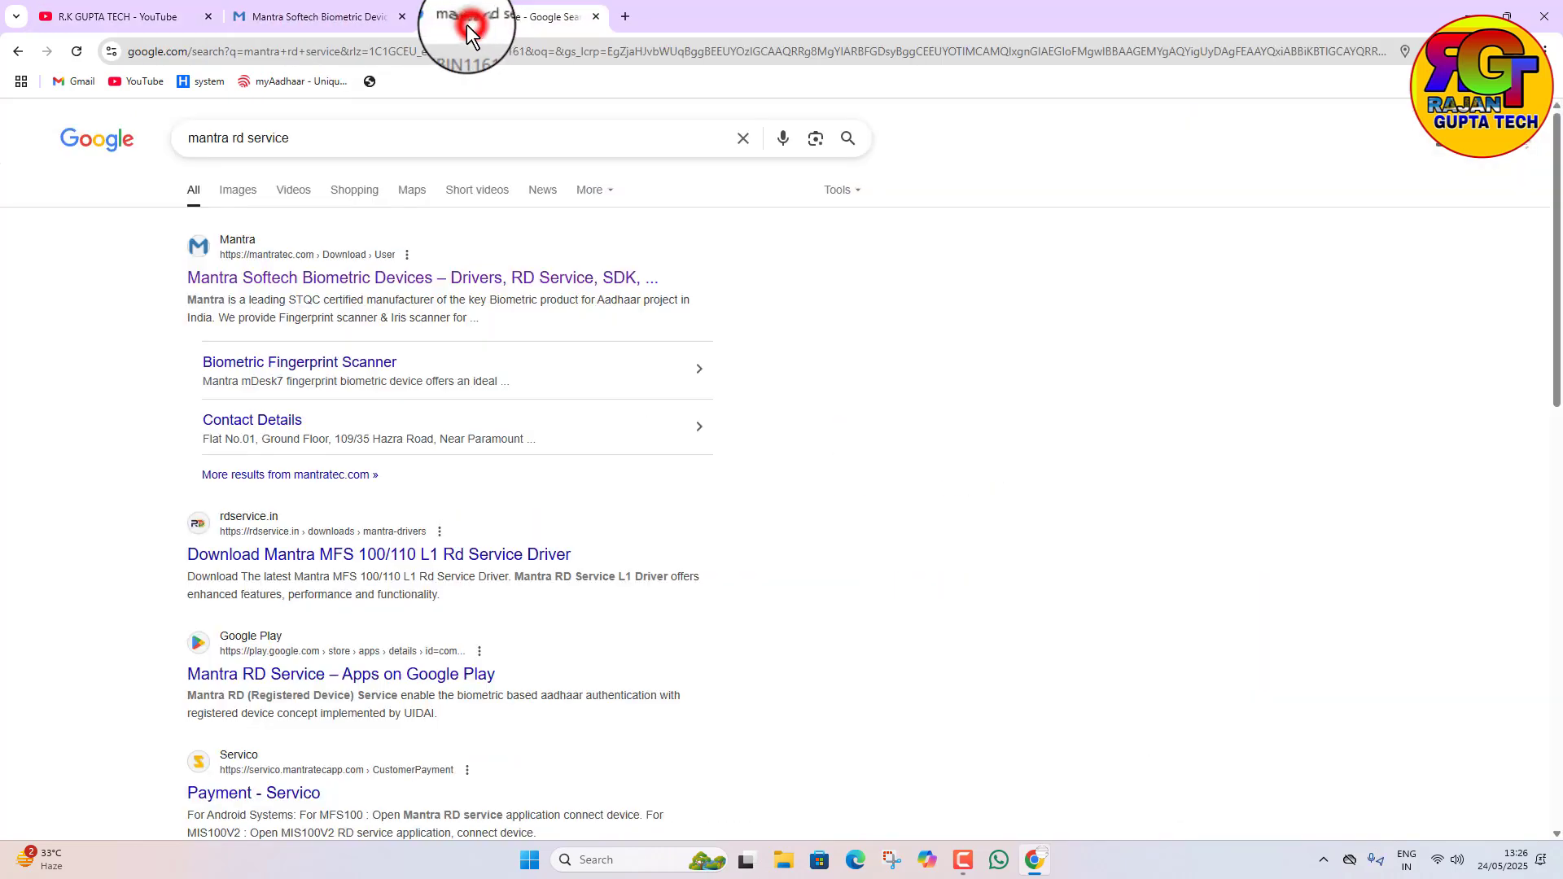
pyautogui.click(402, 16)
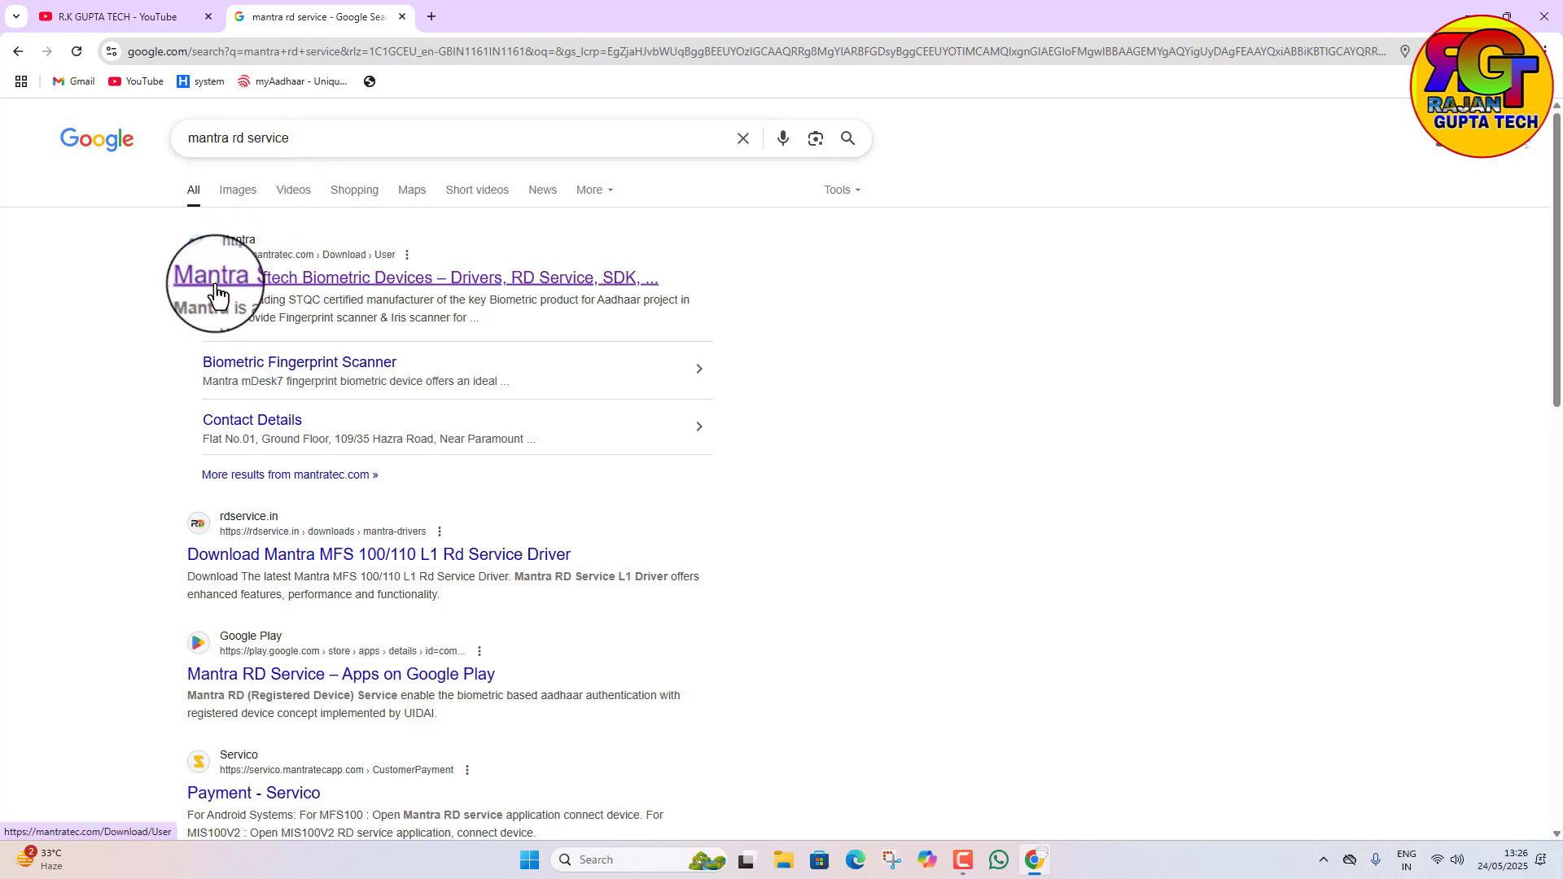
pyautogui.click(350, 287)
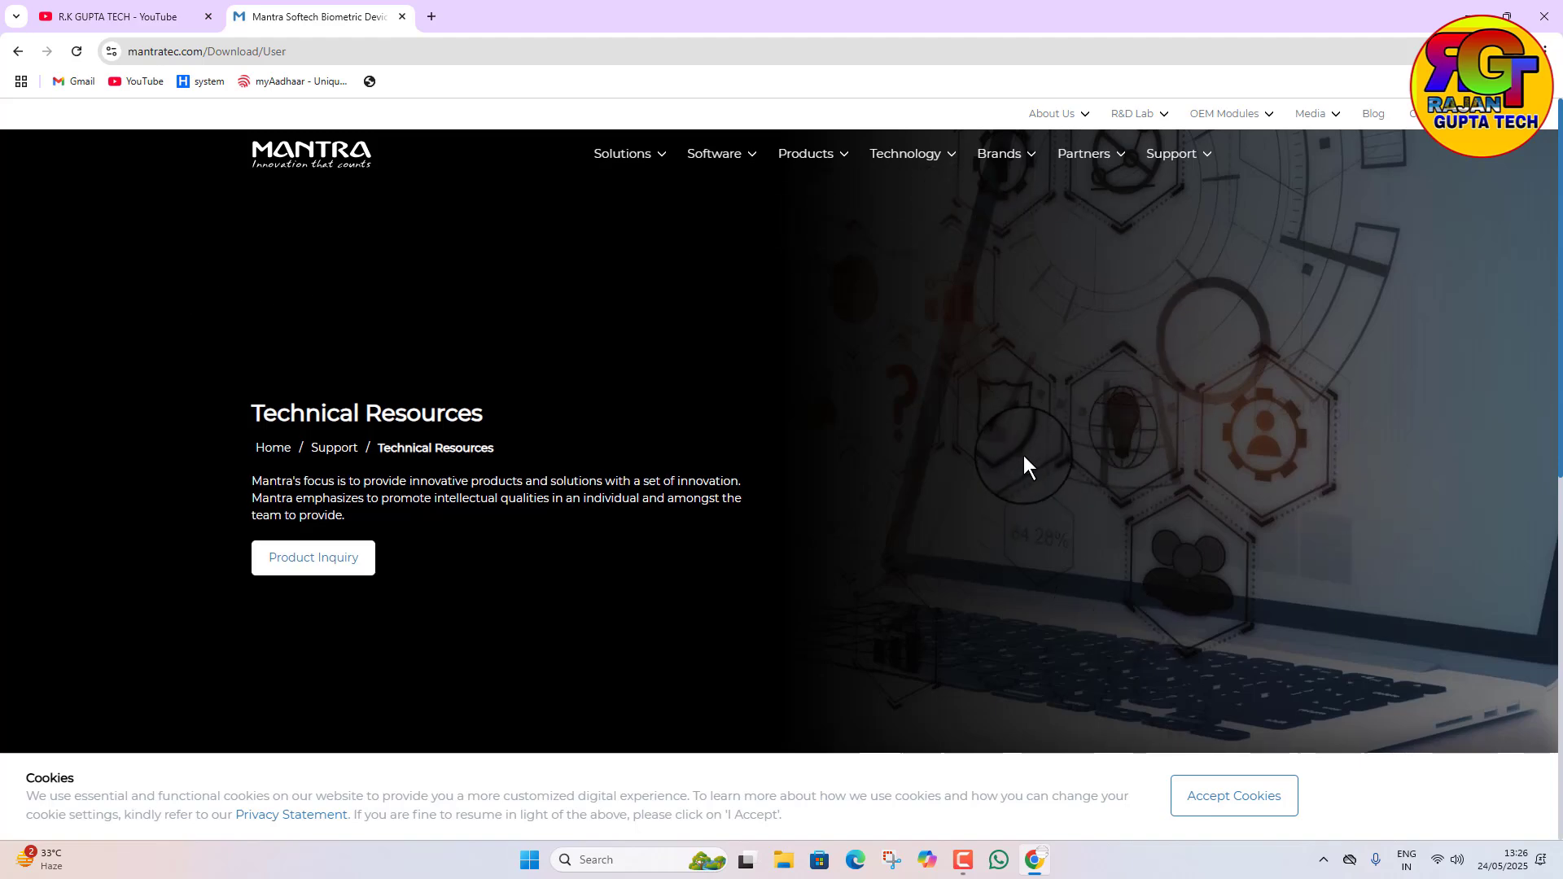
pyautogui.scroll(-2, 1023, 460)
pyautogui.scroll(-5, 1023, 456)
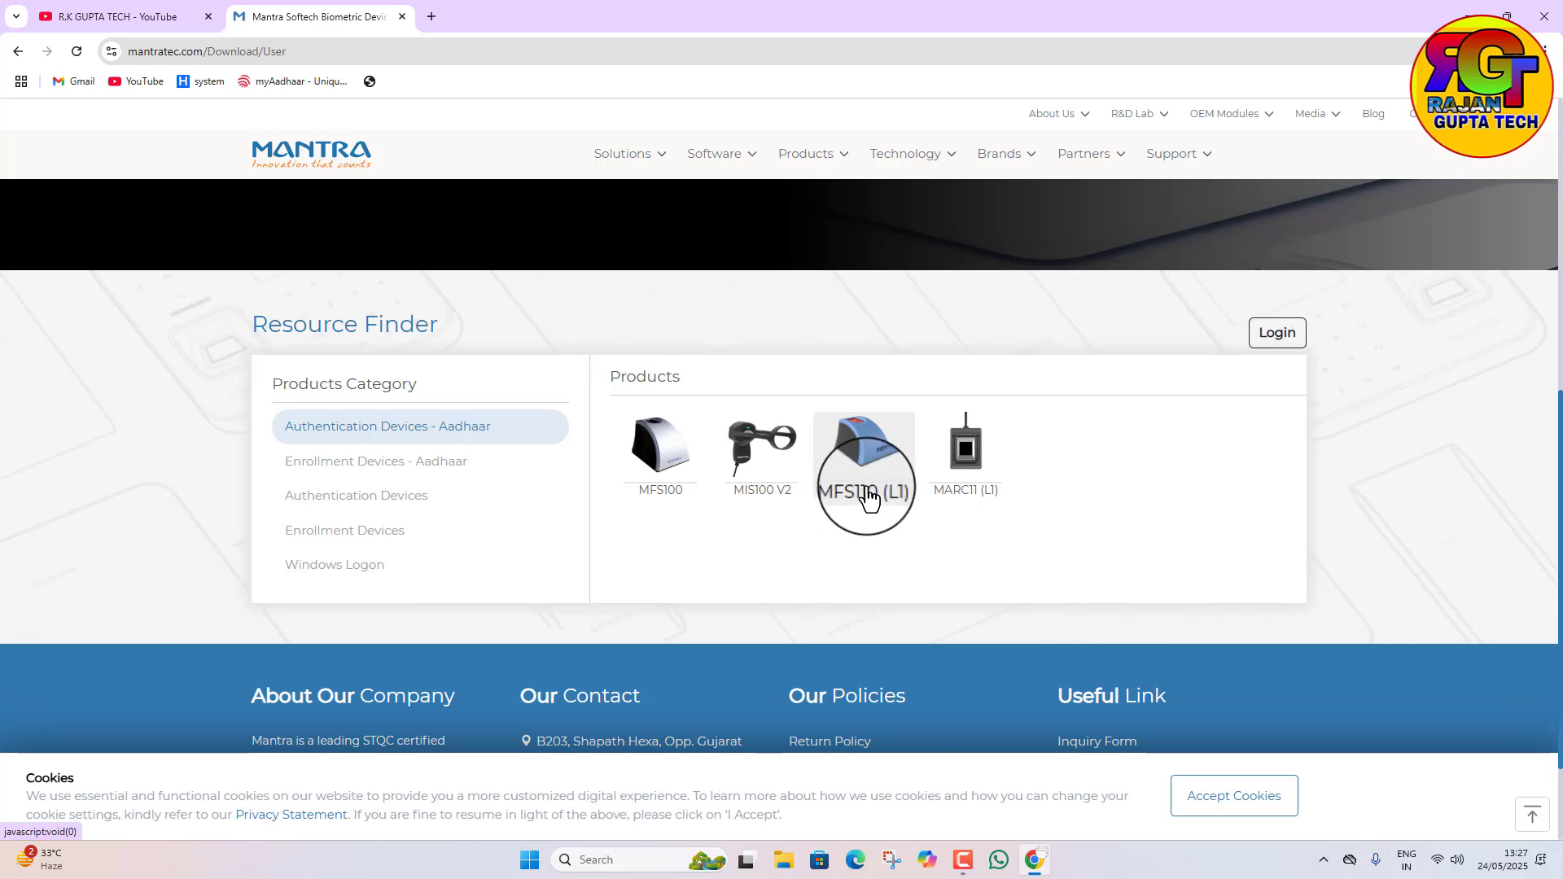
# Download MFS110Driver_2.0.0.0.exe from the MFS110 (L1) Driver section, passing the reCAPTCHA.
pyautogui.click(866, 481)
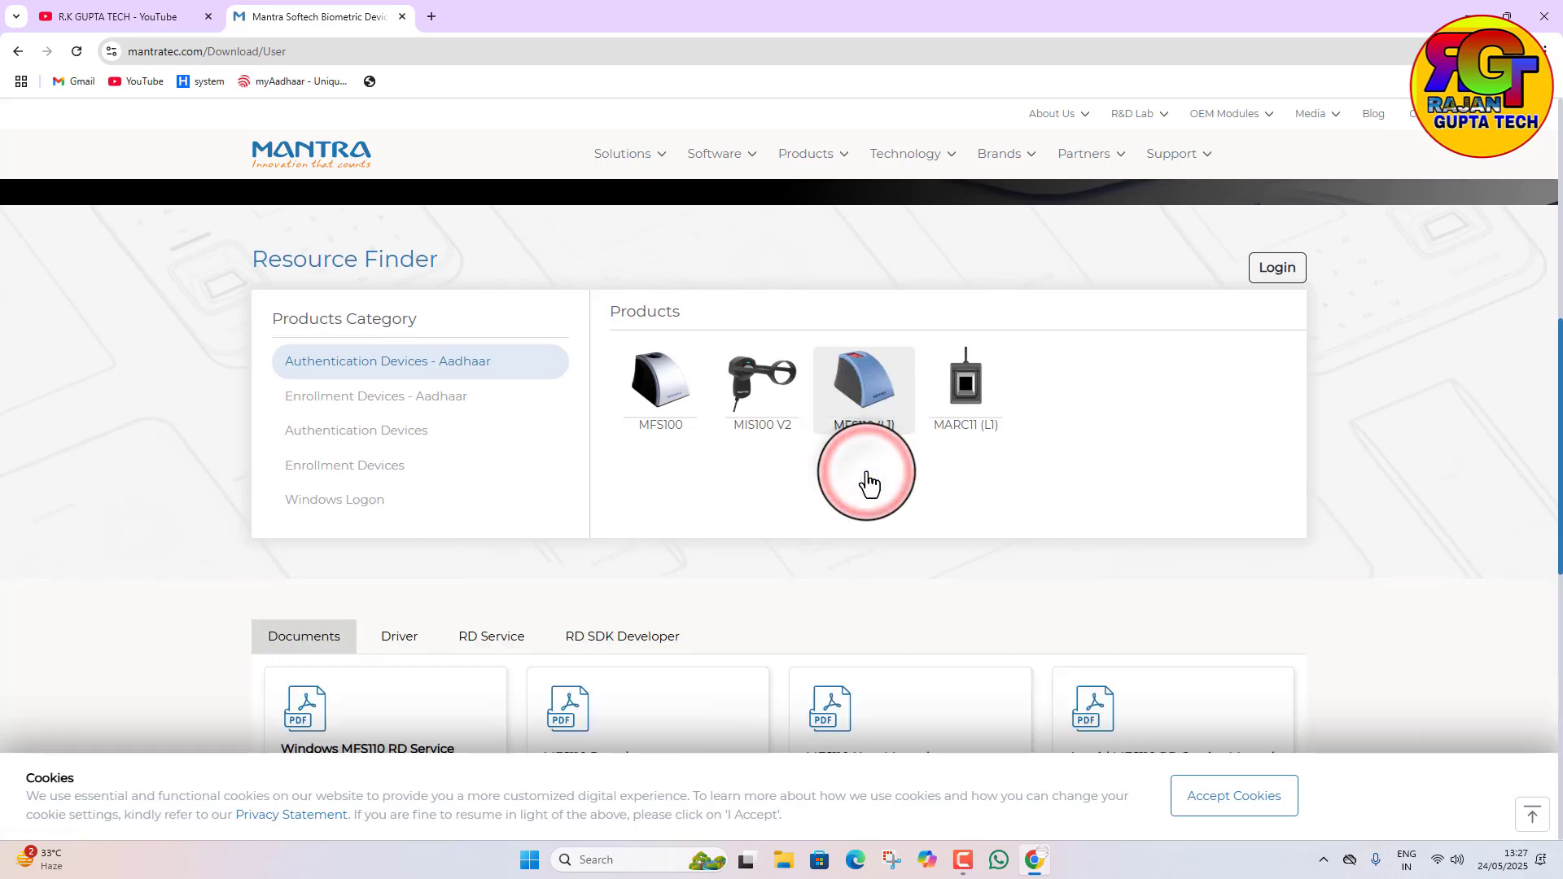
pyautogui.scroll(-3, 866, 486)
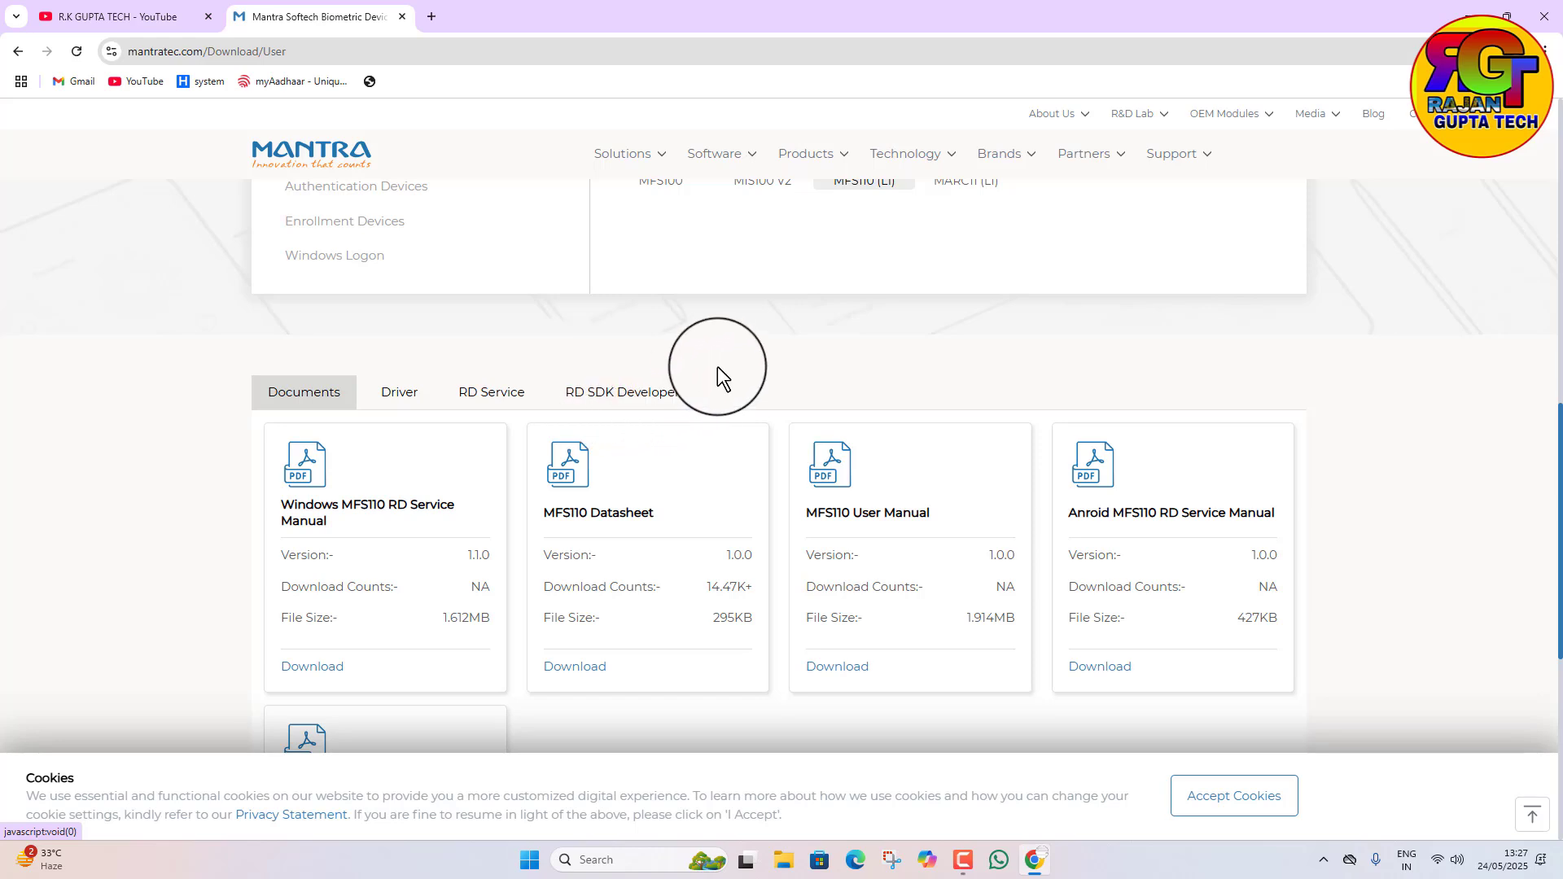
pyautogui.scroll(-1, 716, 366)
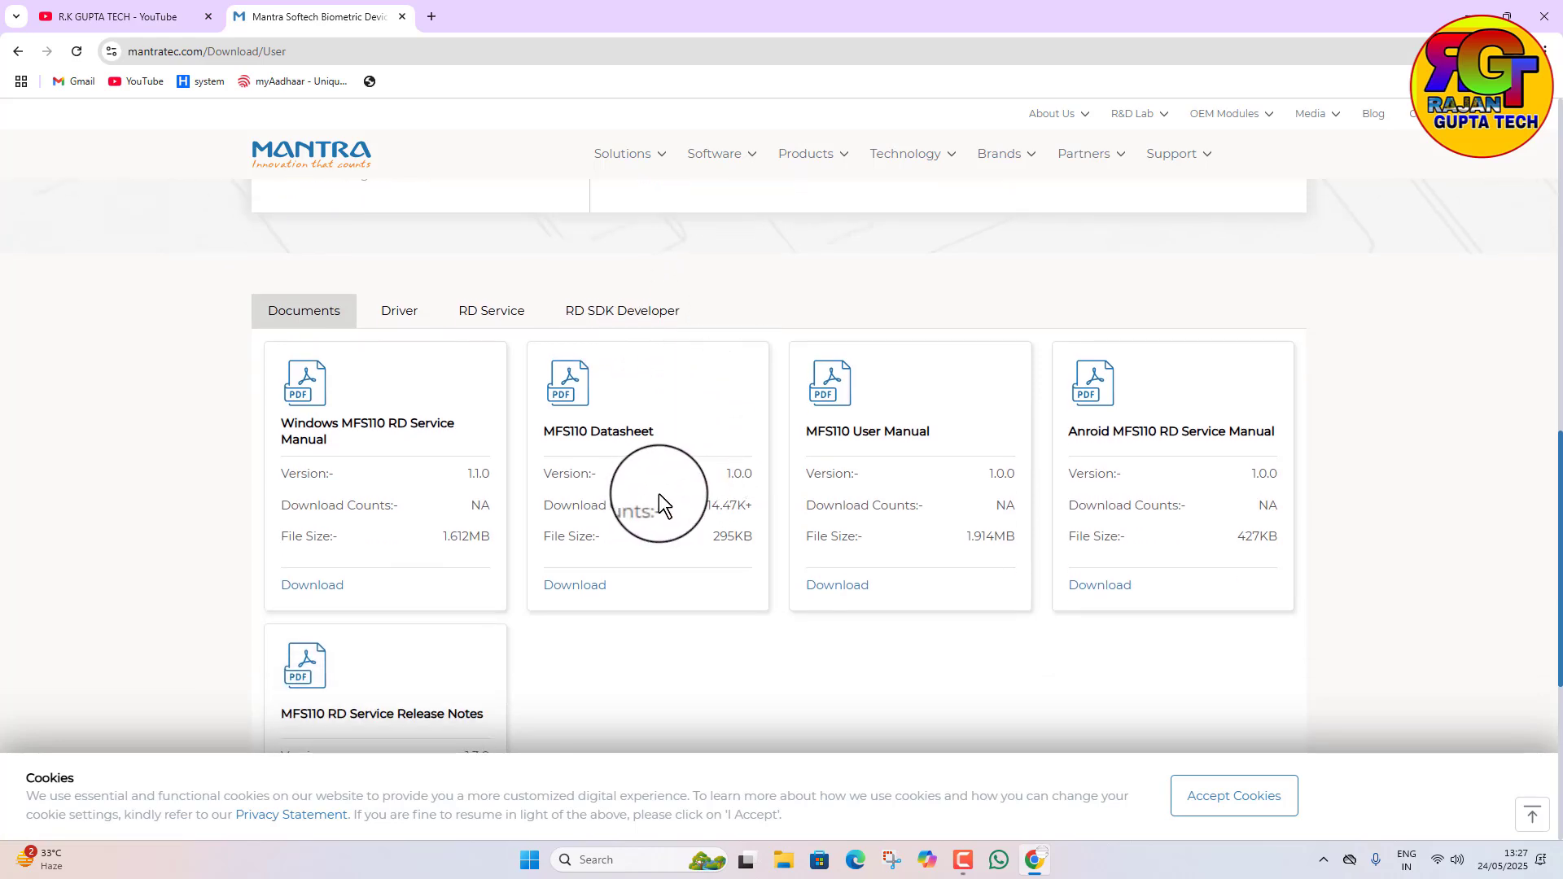
pyautogui.click(399, 313)
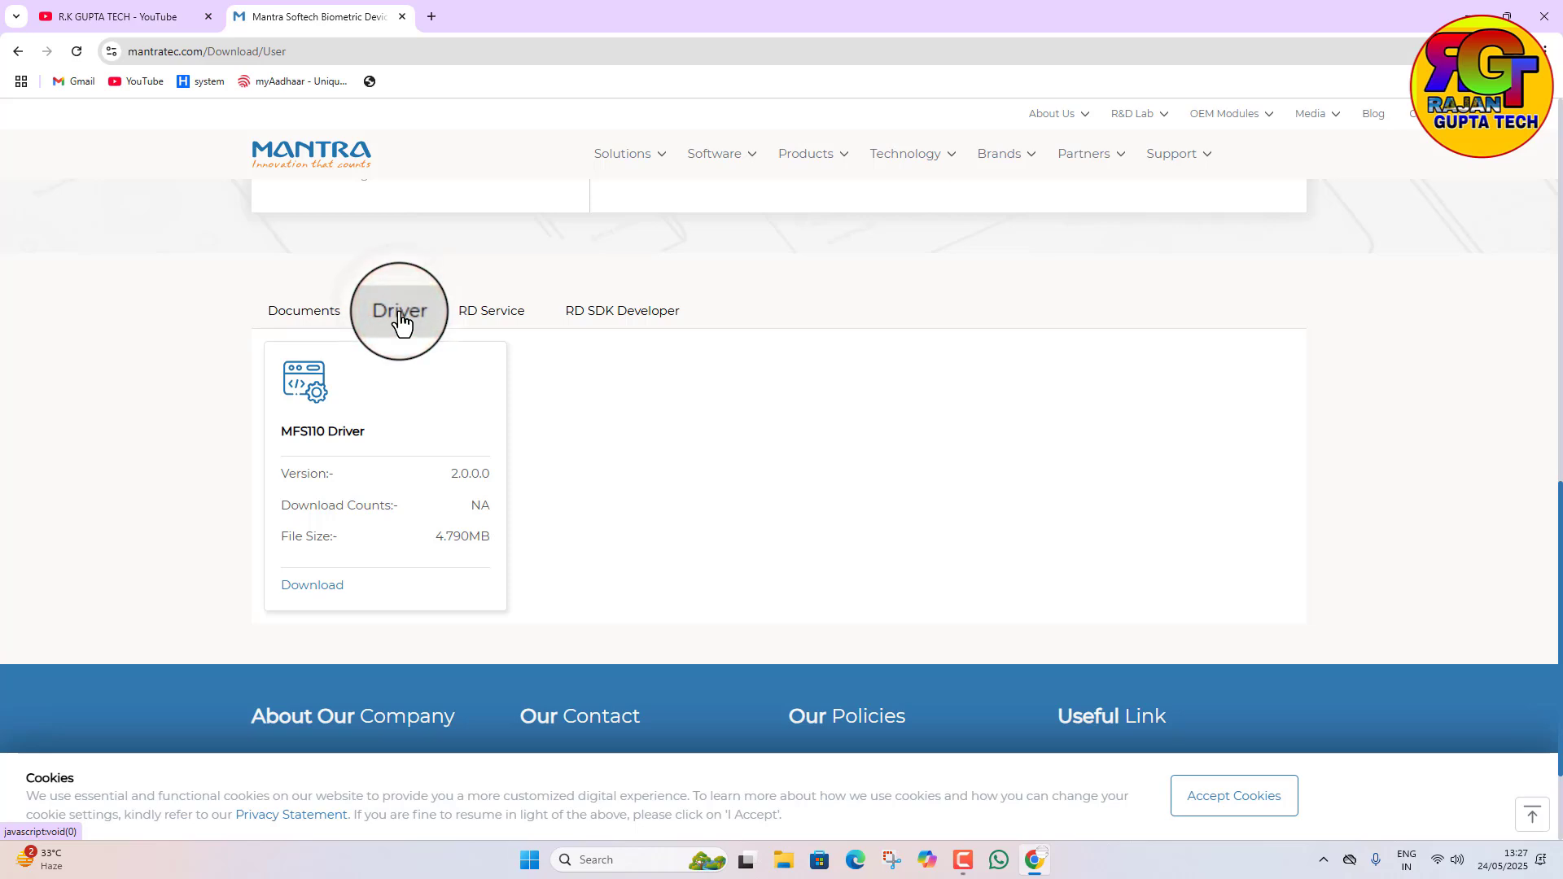
pyautogui.click(301, 601)
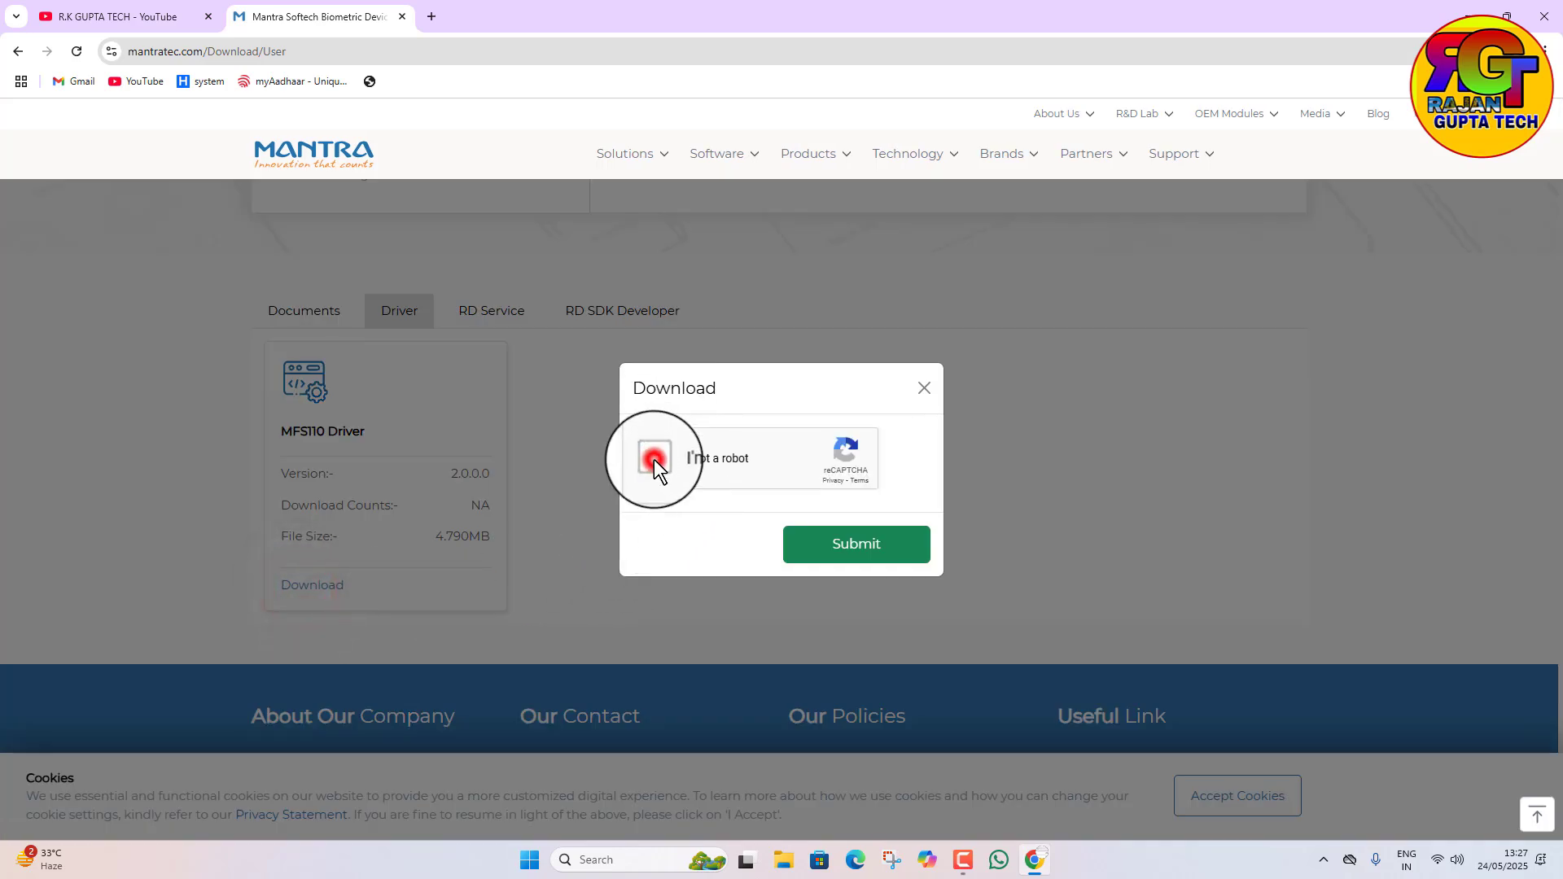
pyautogui.click(653, 459)
pyautogui.click(861, 545)
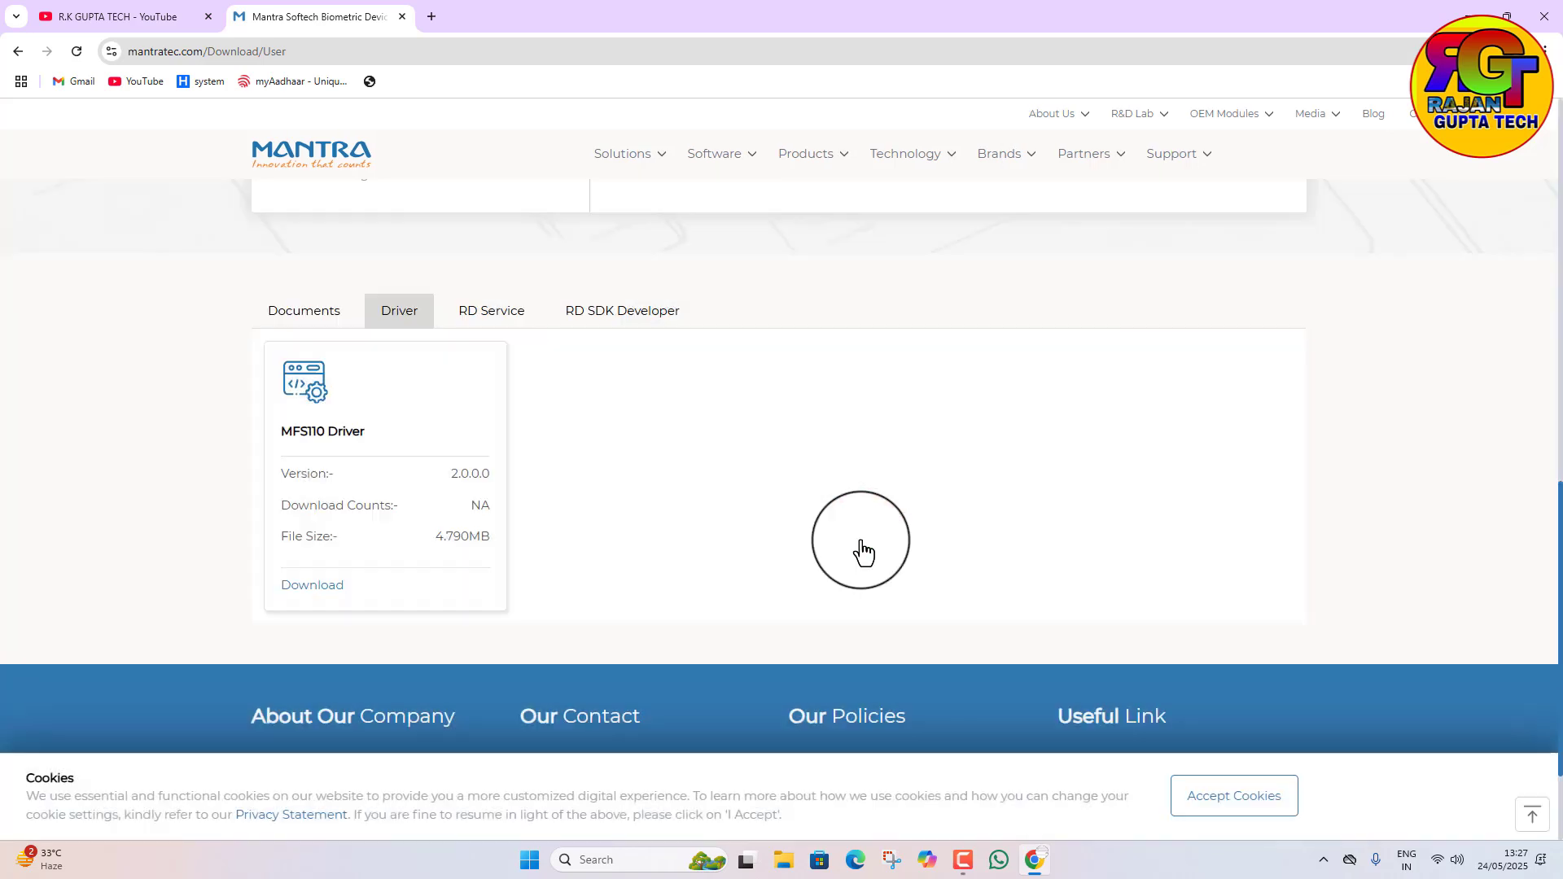
# Download the MFS110 Windows RD Service 1.3.0 past the reCAPTCHA, then minimise Chrome.
pyautogui.click(478, 323)
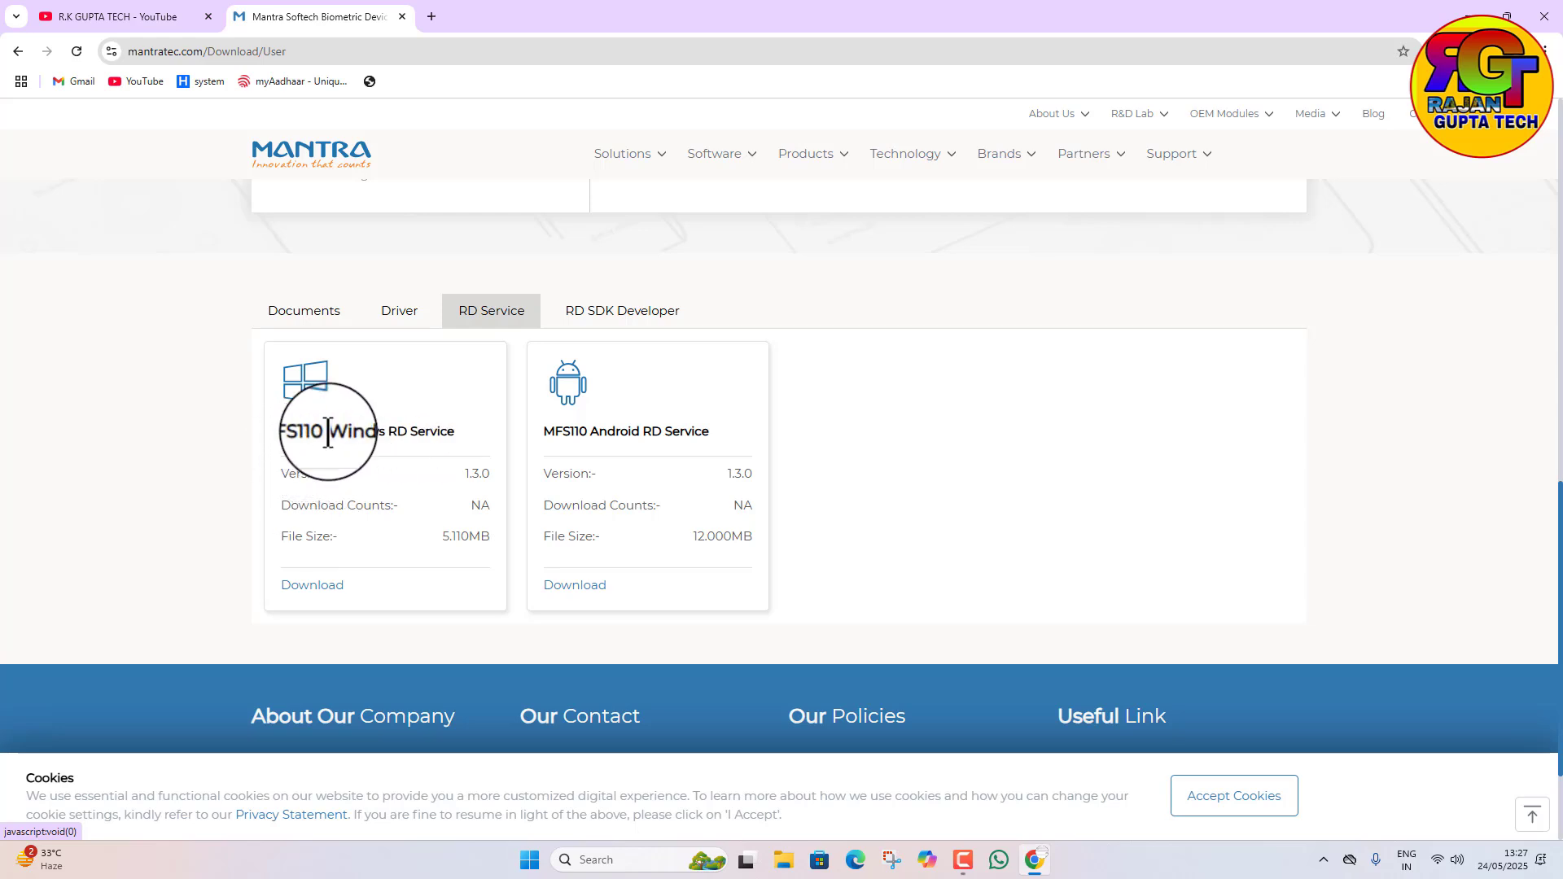
pyautogui.click(315, 592)
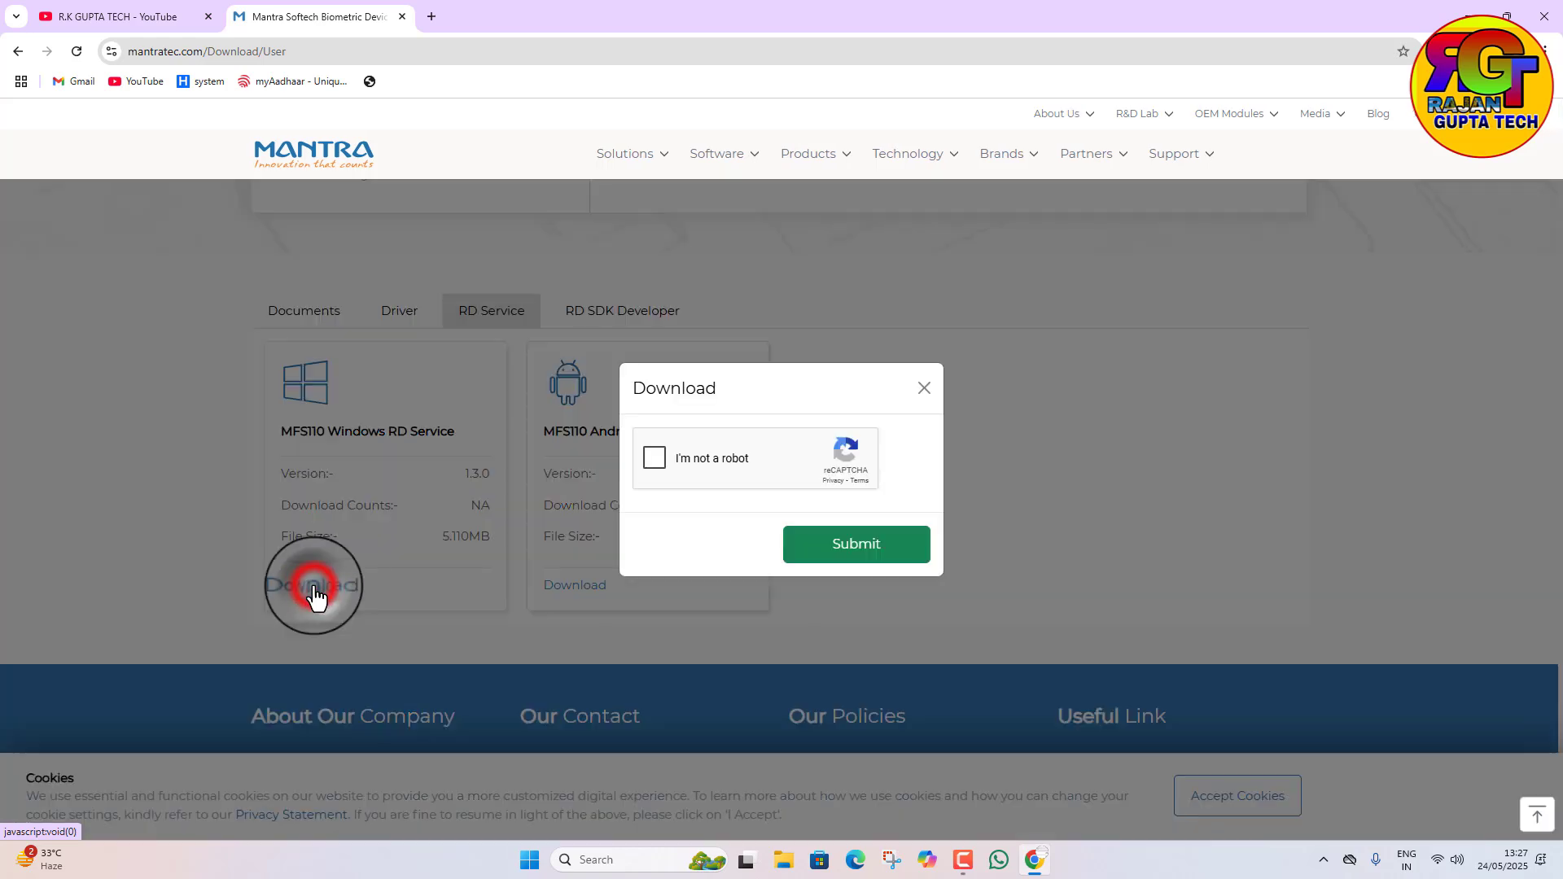
pyautogui.click(648, 457)
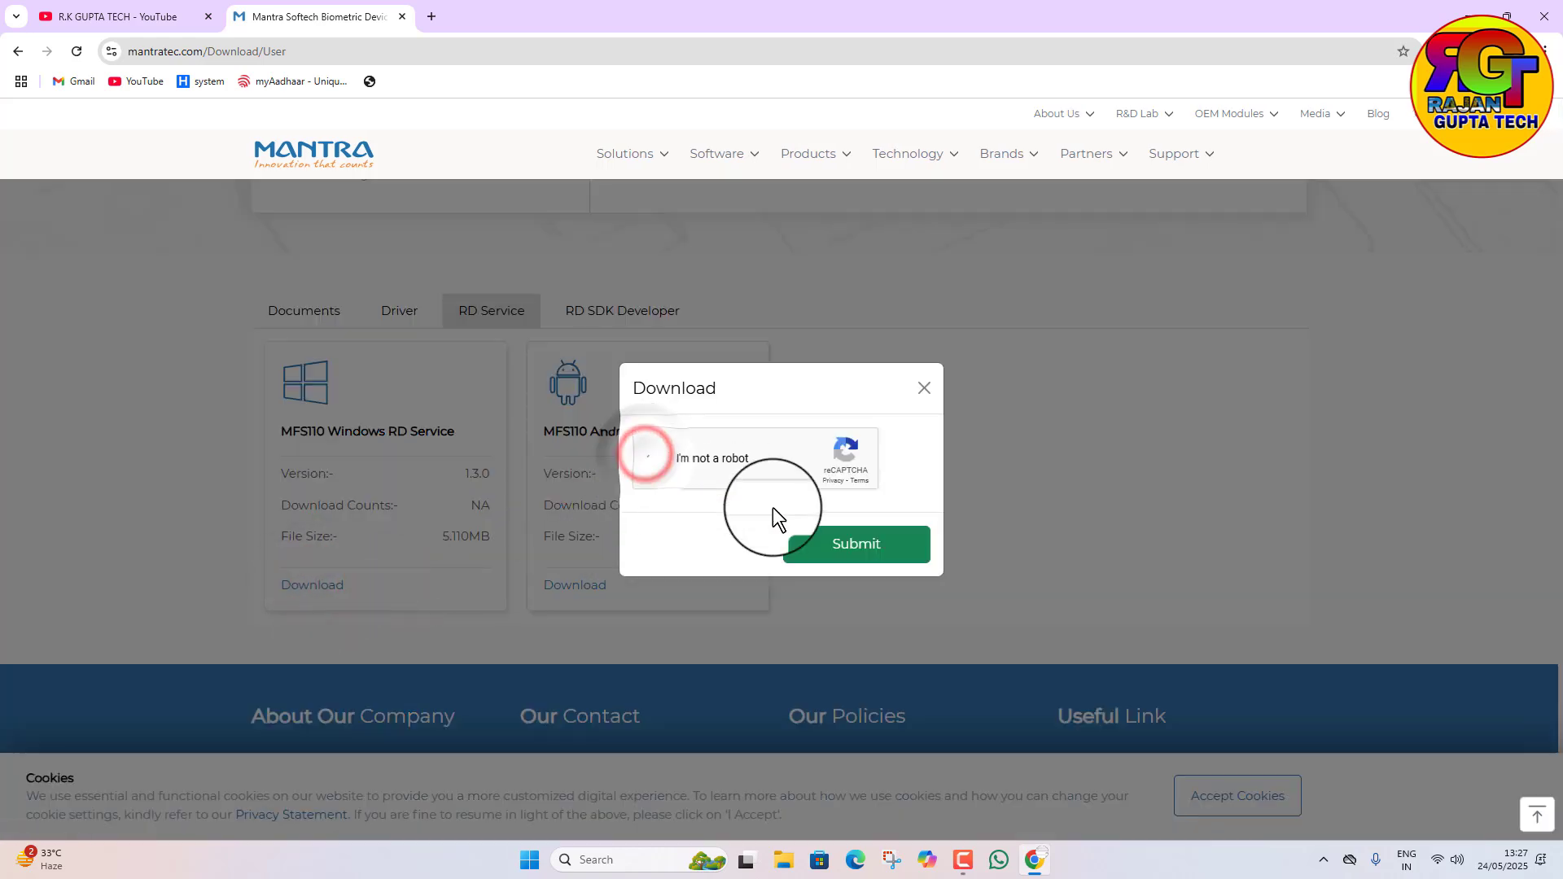
pyautogui.click(851, 558)
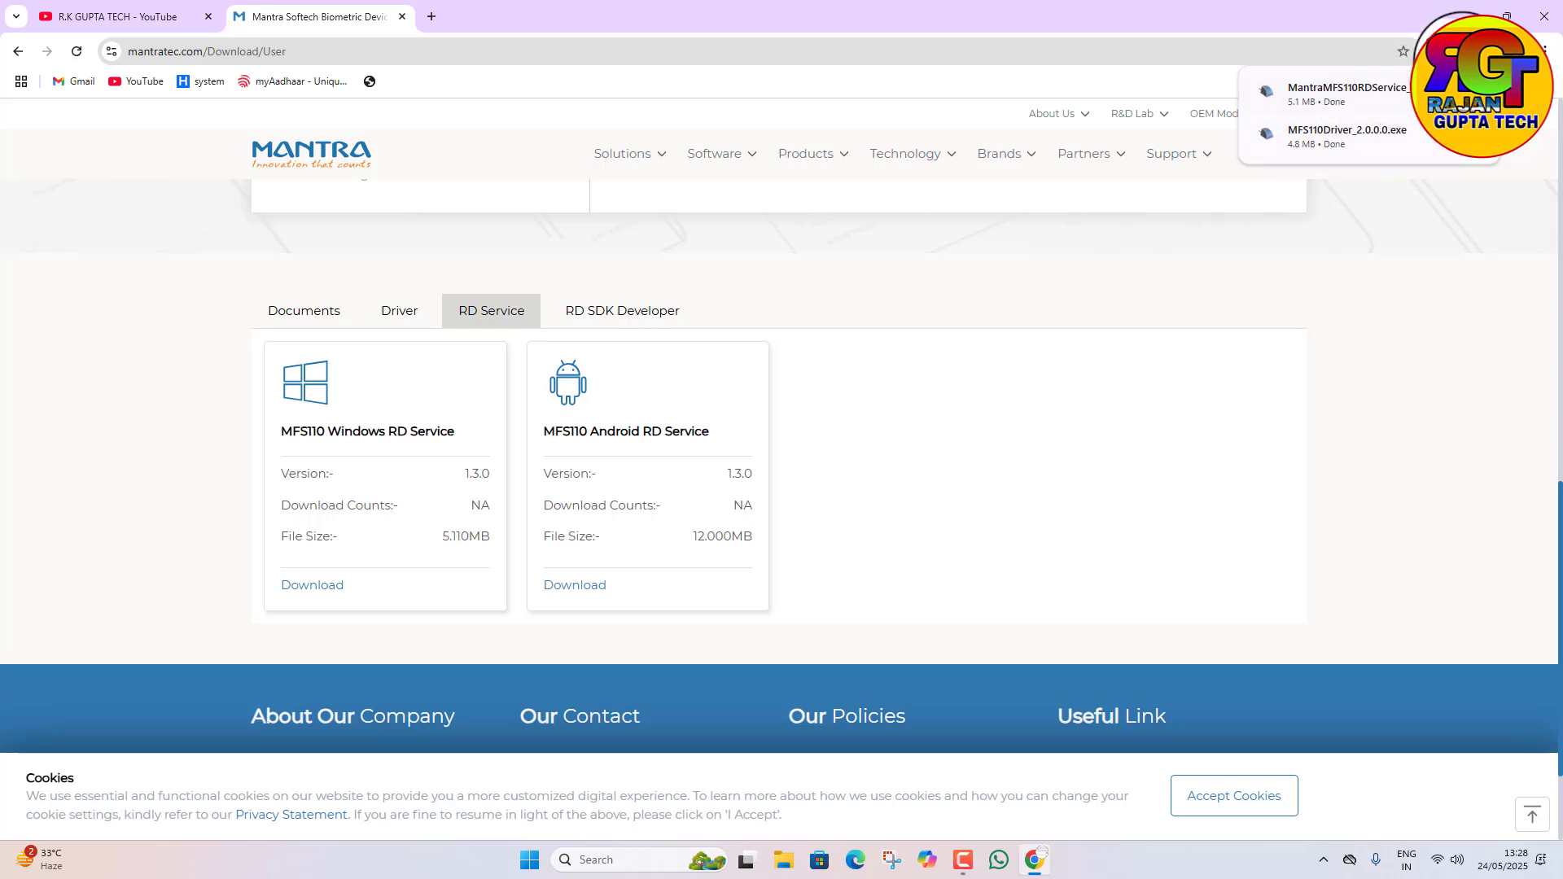
pyautogui.click(1472, 14)
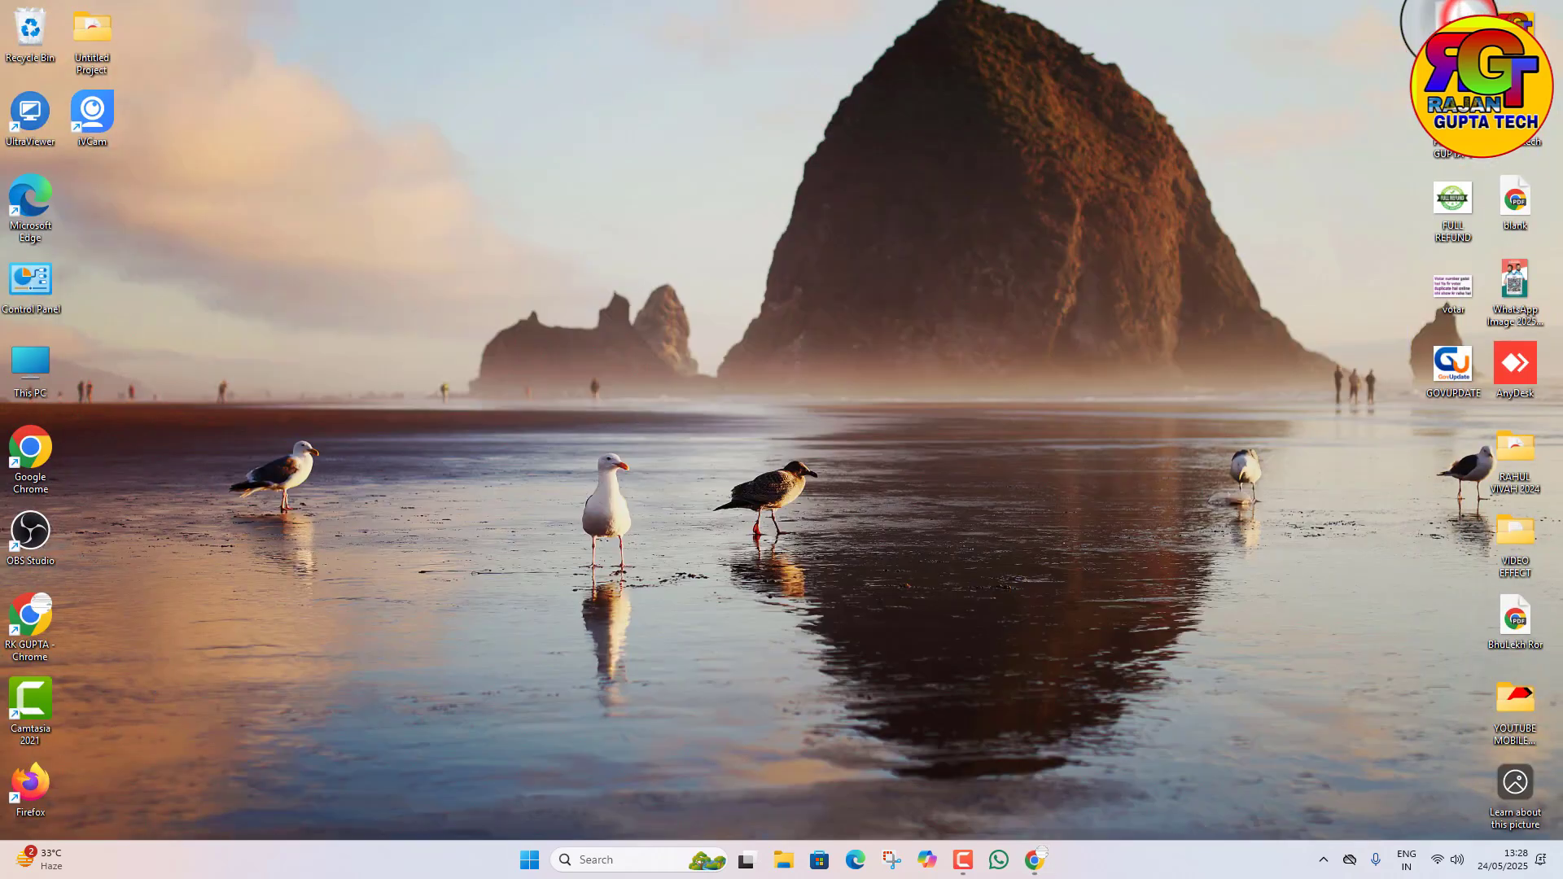
# Run MFS110Driver_2.0.0.0 from Downloads as administrator and complete its installation.
pyautogui.doubleClick(26, 364)
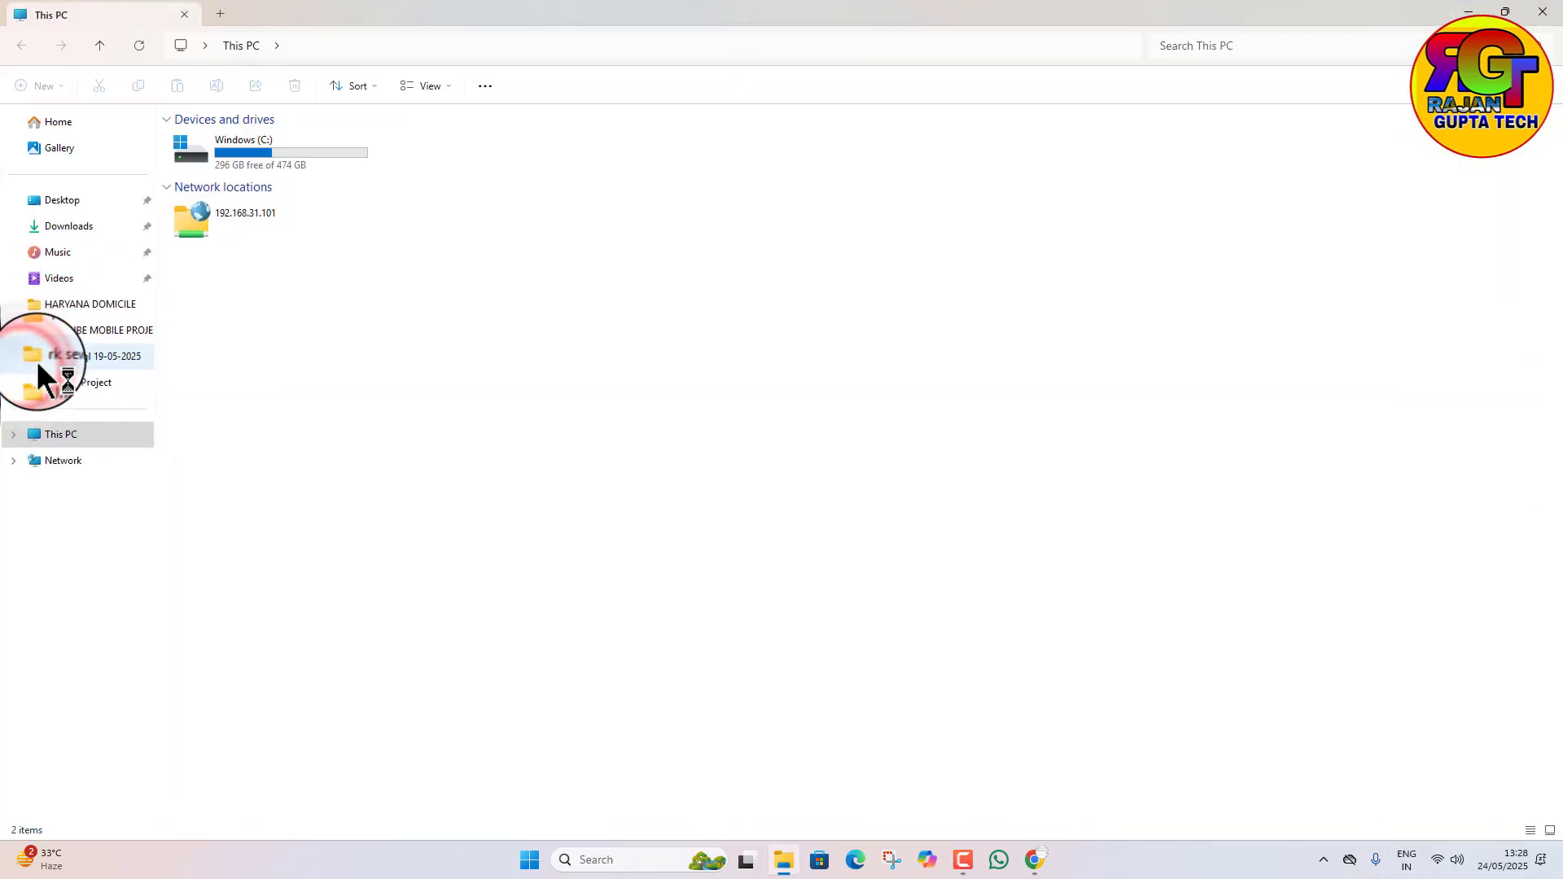
pyautogui.click(70, 238)
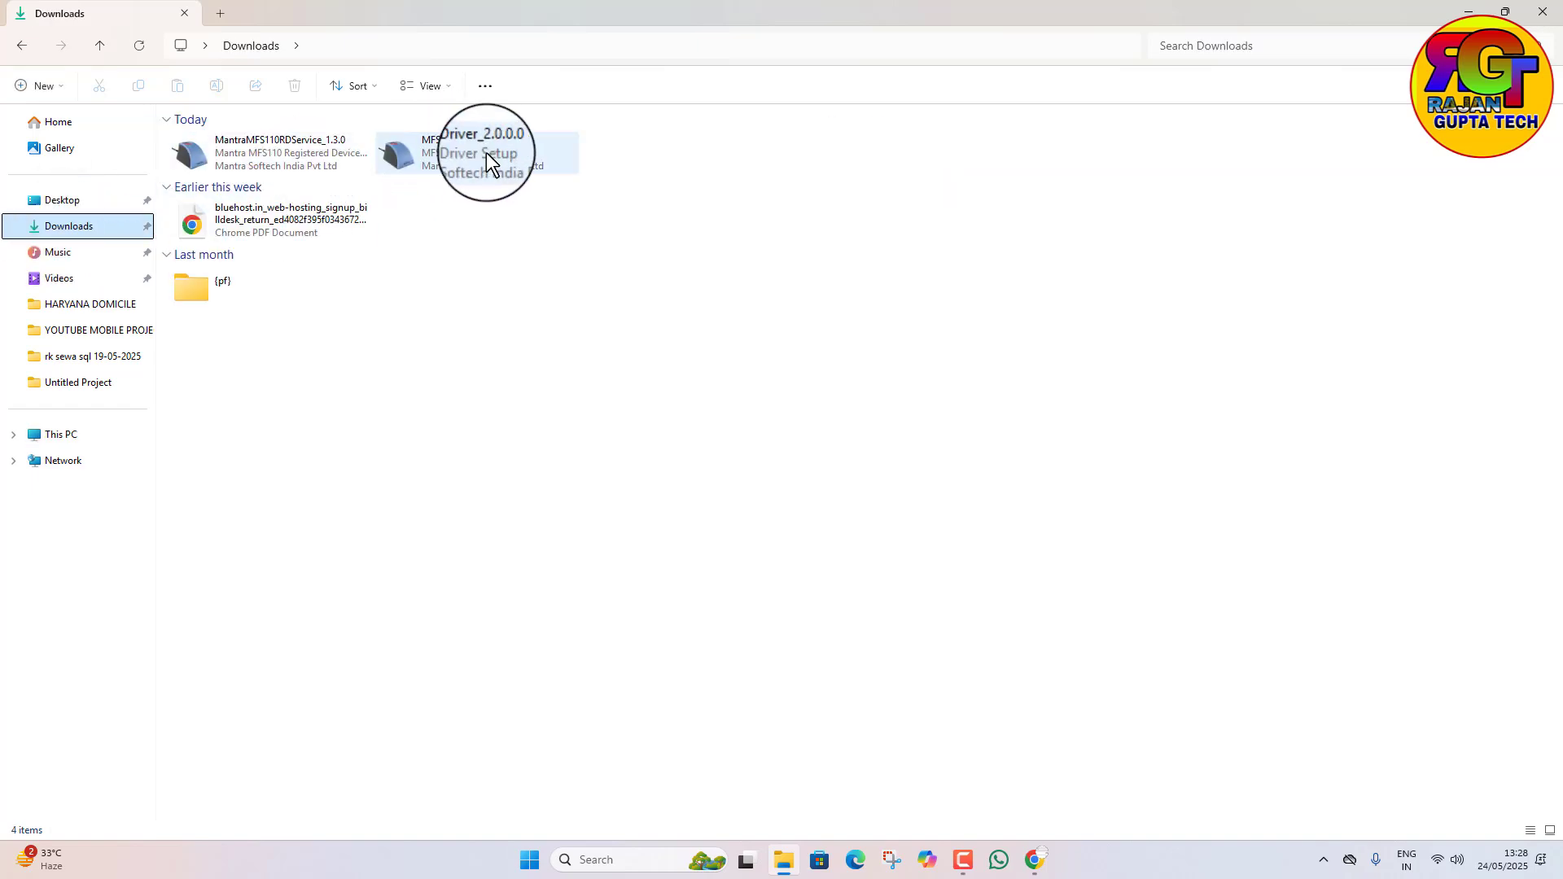
pyautogui.rightClick(456, 151)
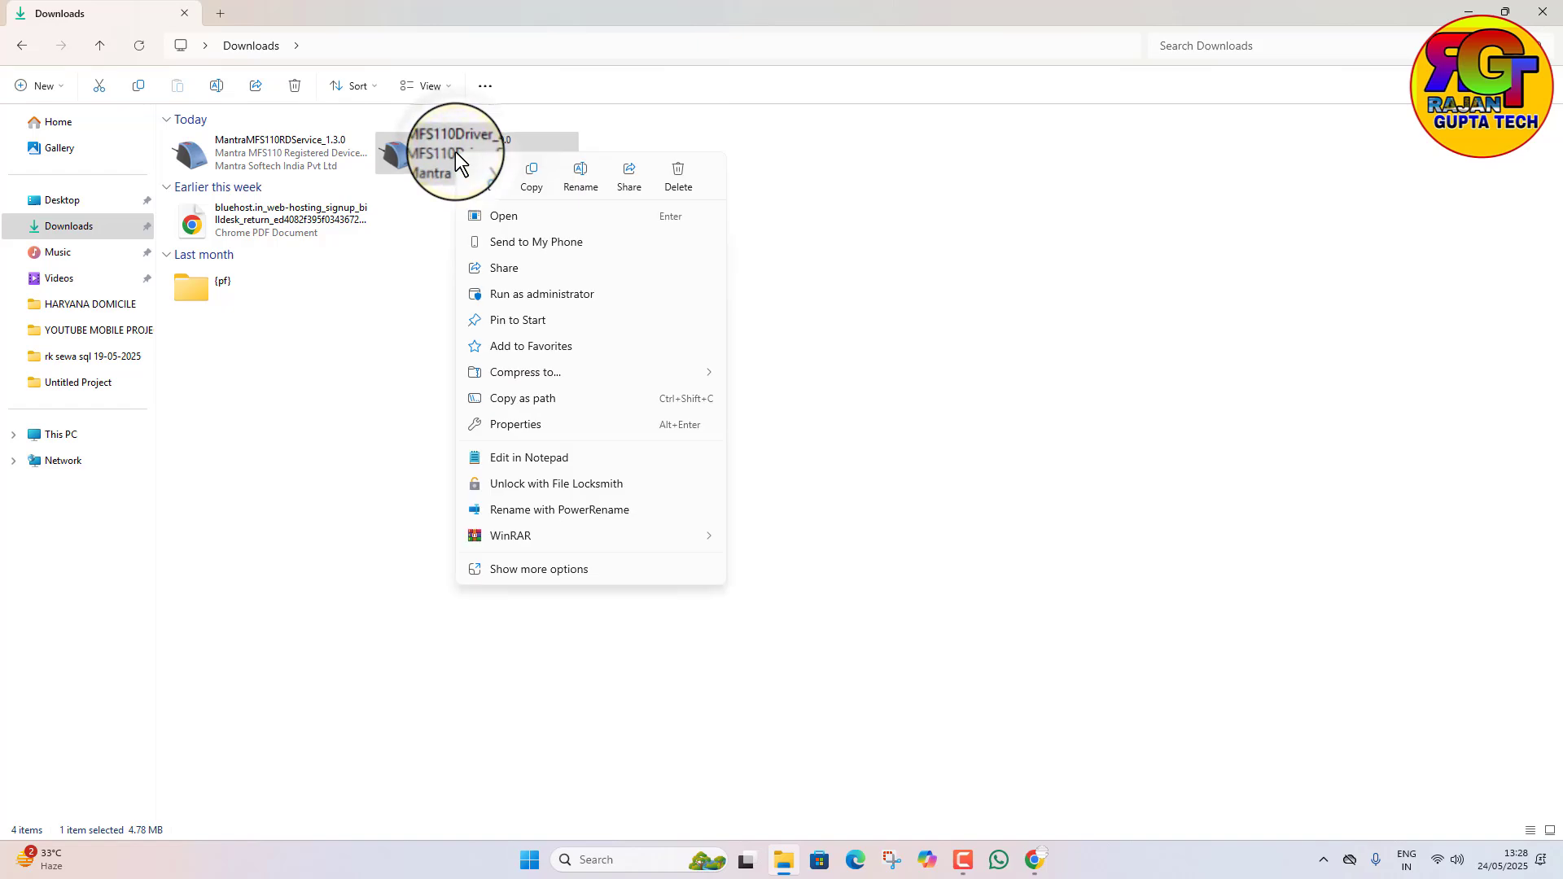
pyautogui.click(519, 296)
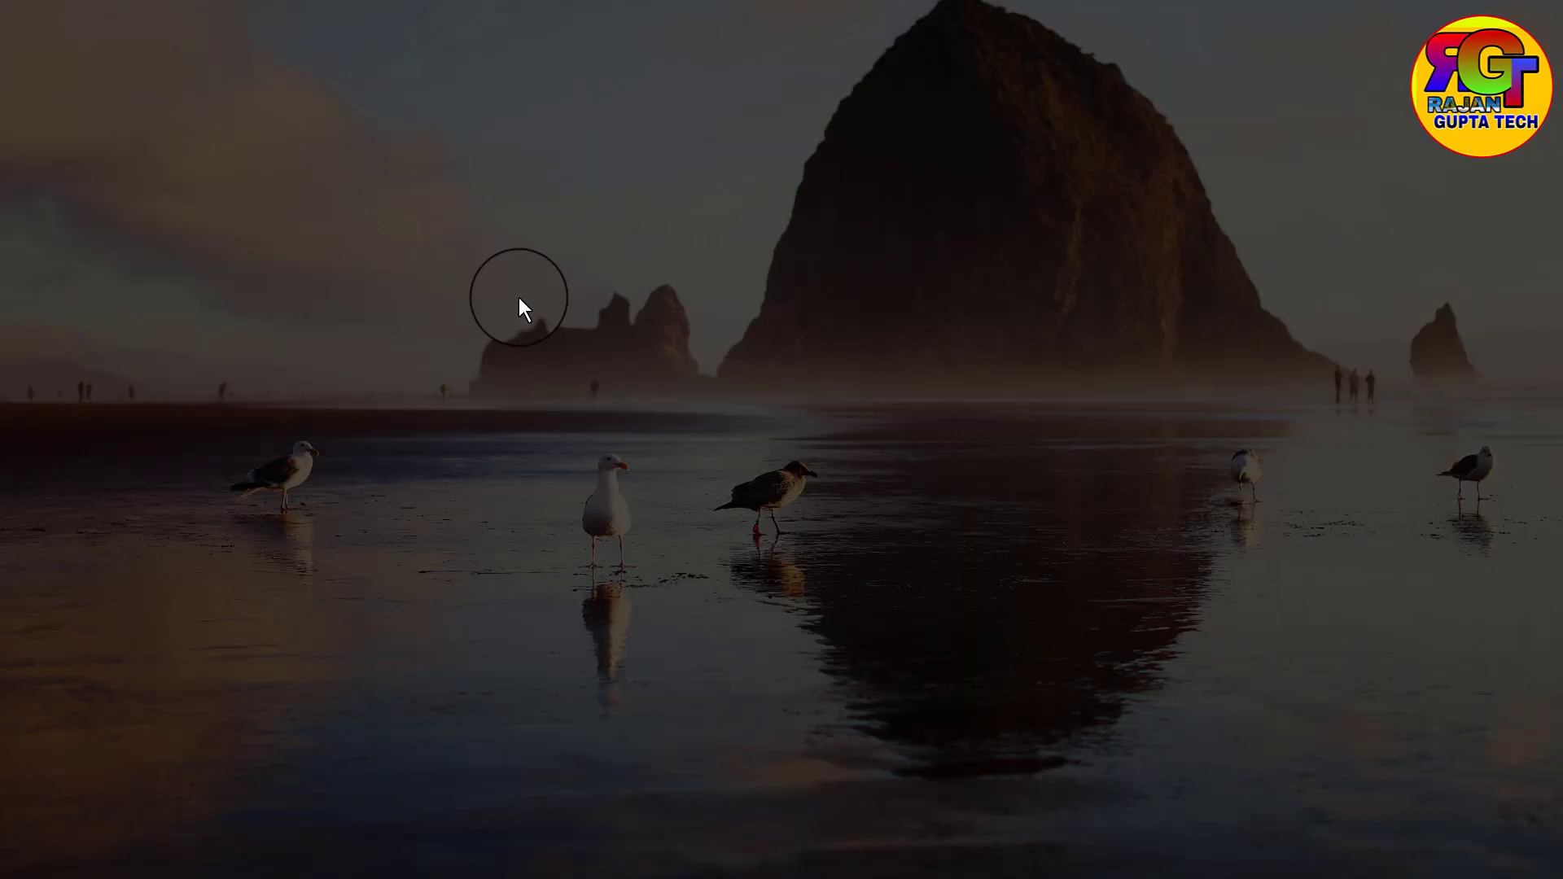
pyautogui.hotkey('alt', 'y')
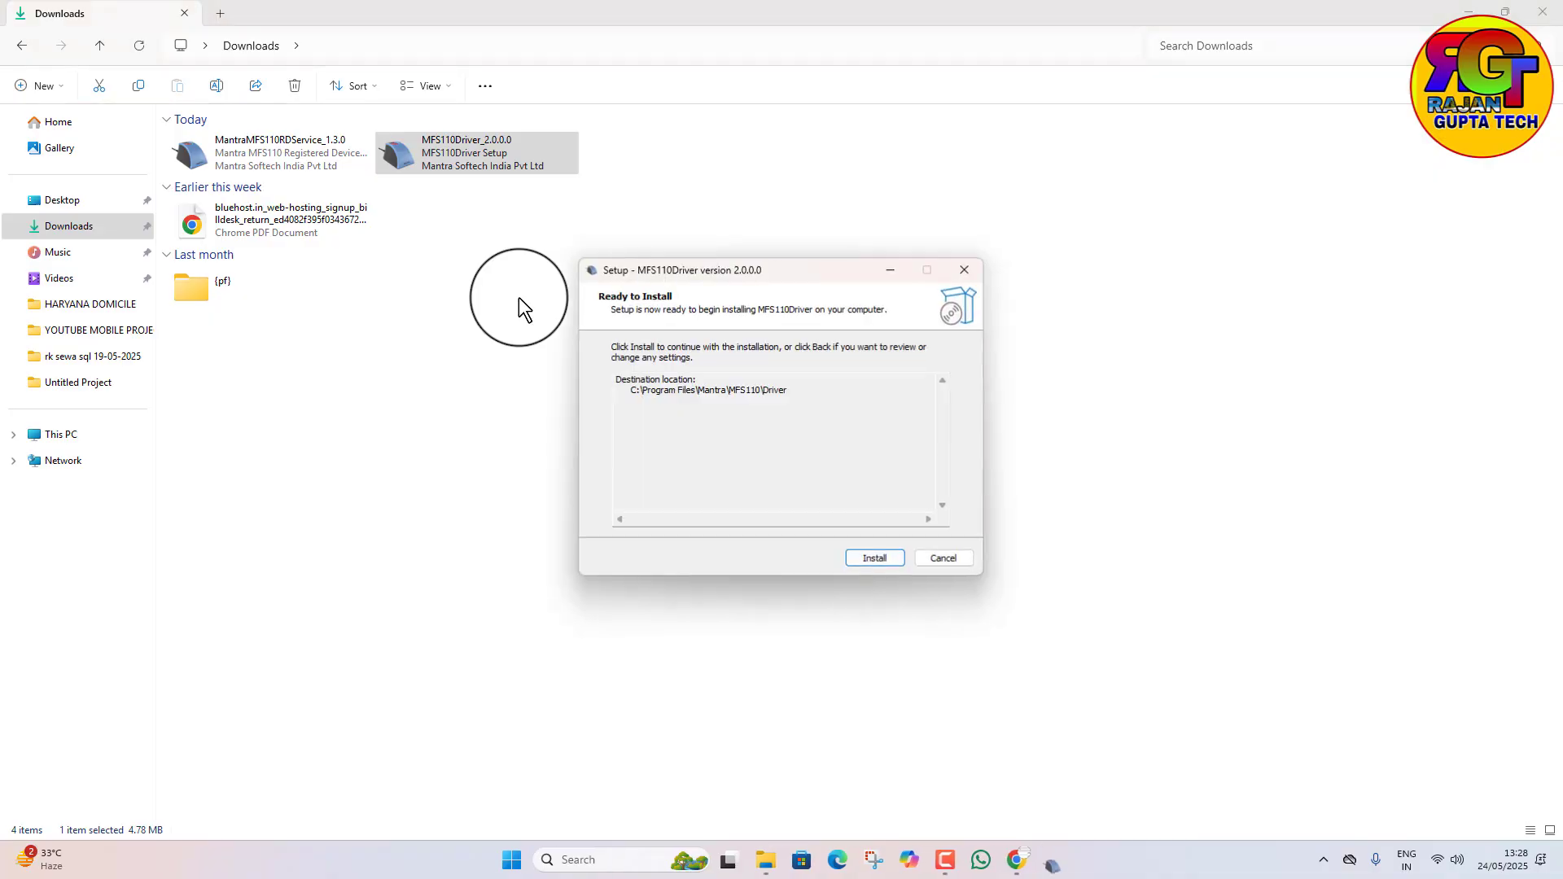
pyautogui.click(872, 560)
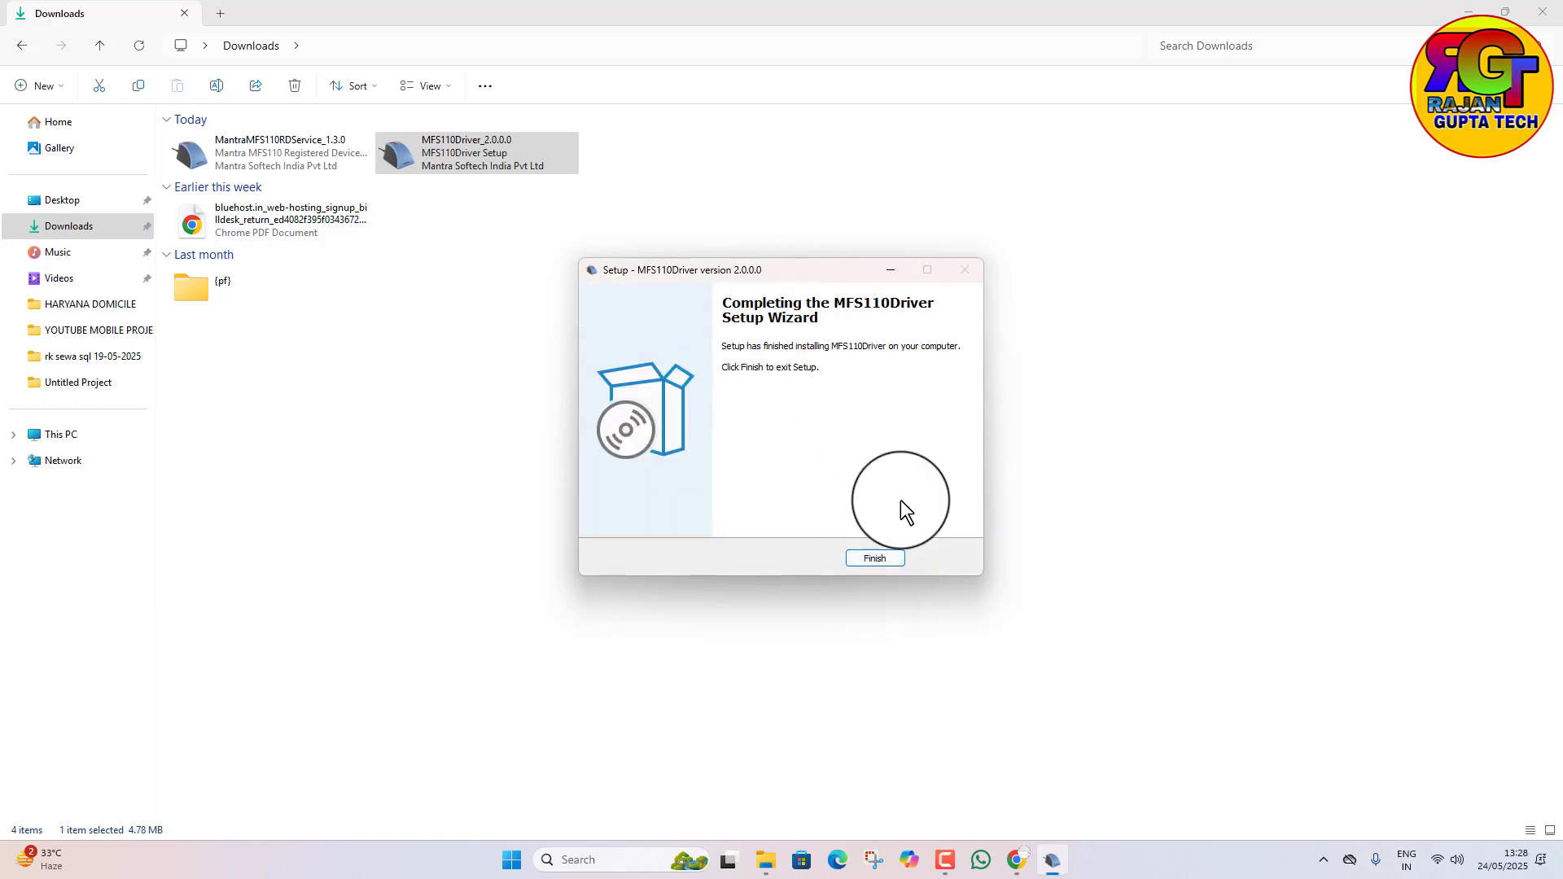
pyautogui.click(868, 561)
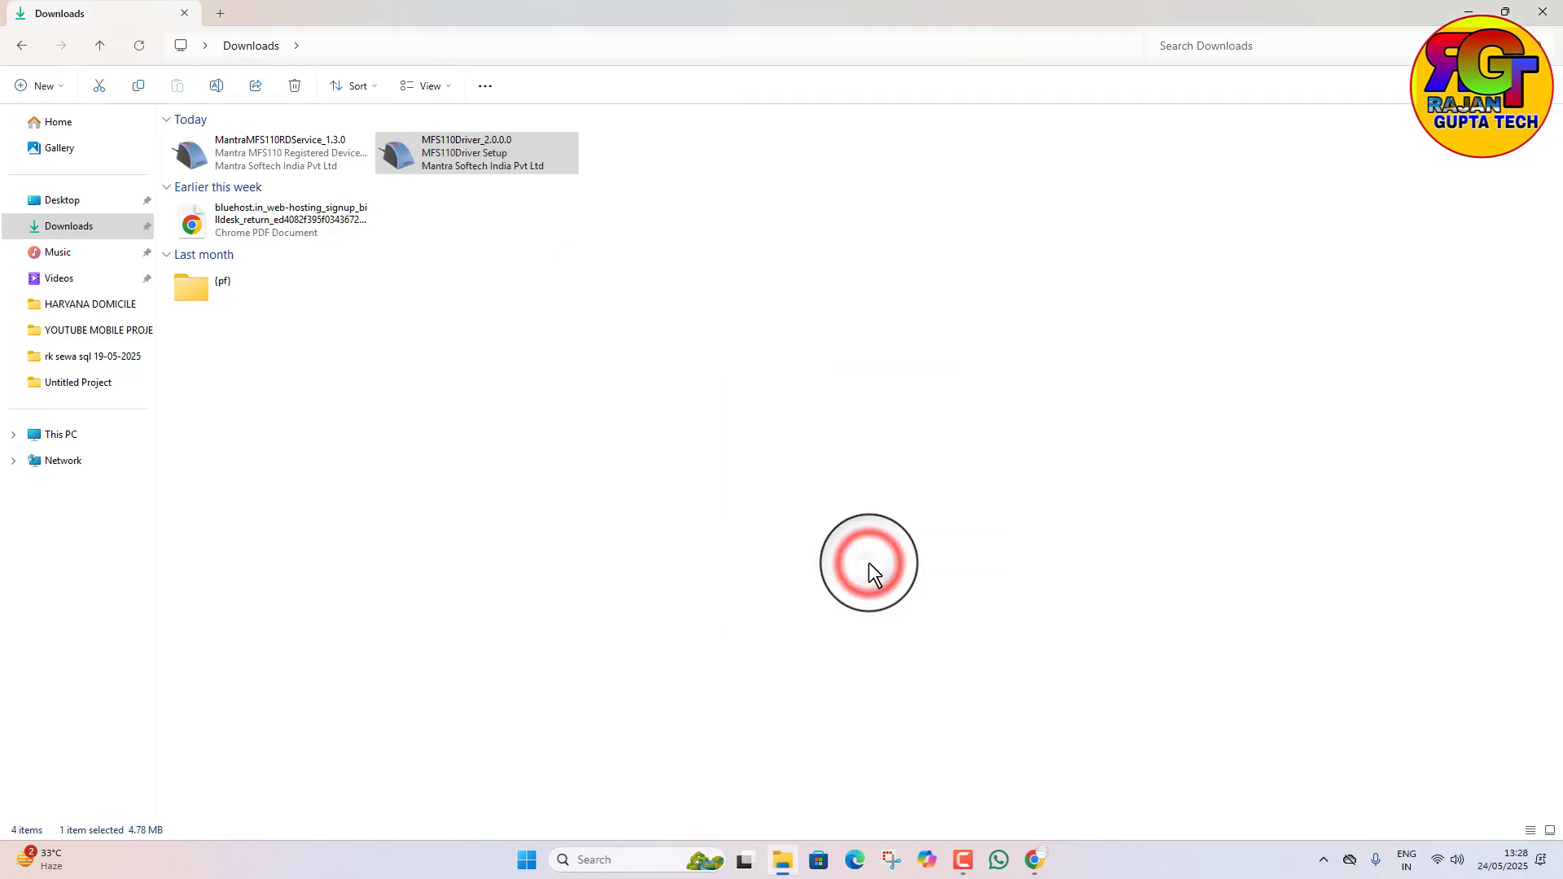
# Run the MFS110 RD Service 1.3.0 installer as administrator and complete its setup wizard.
pyautogui.rightClick(295, 150)
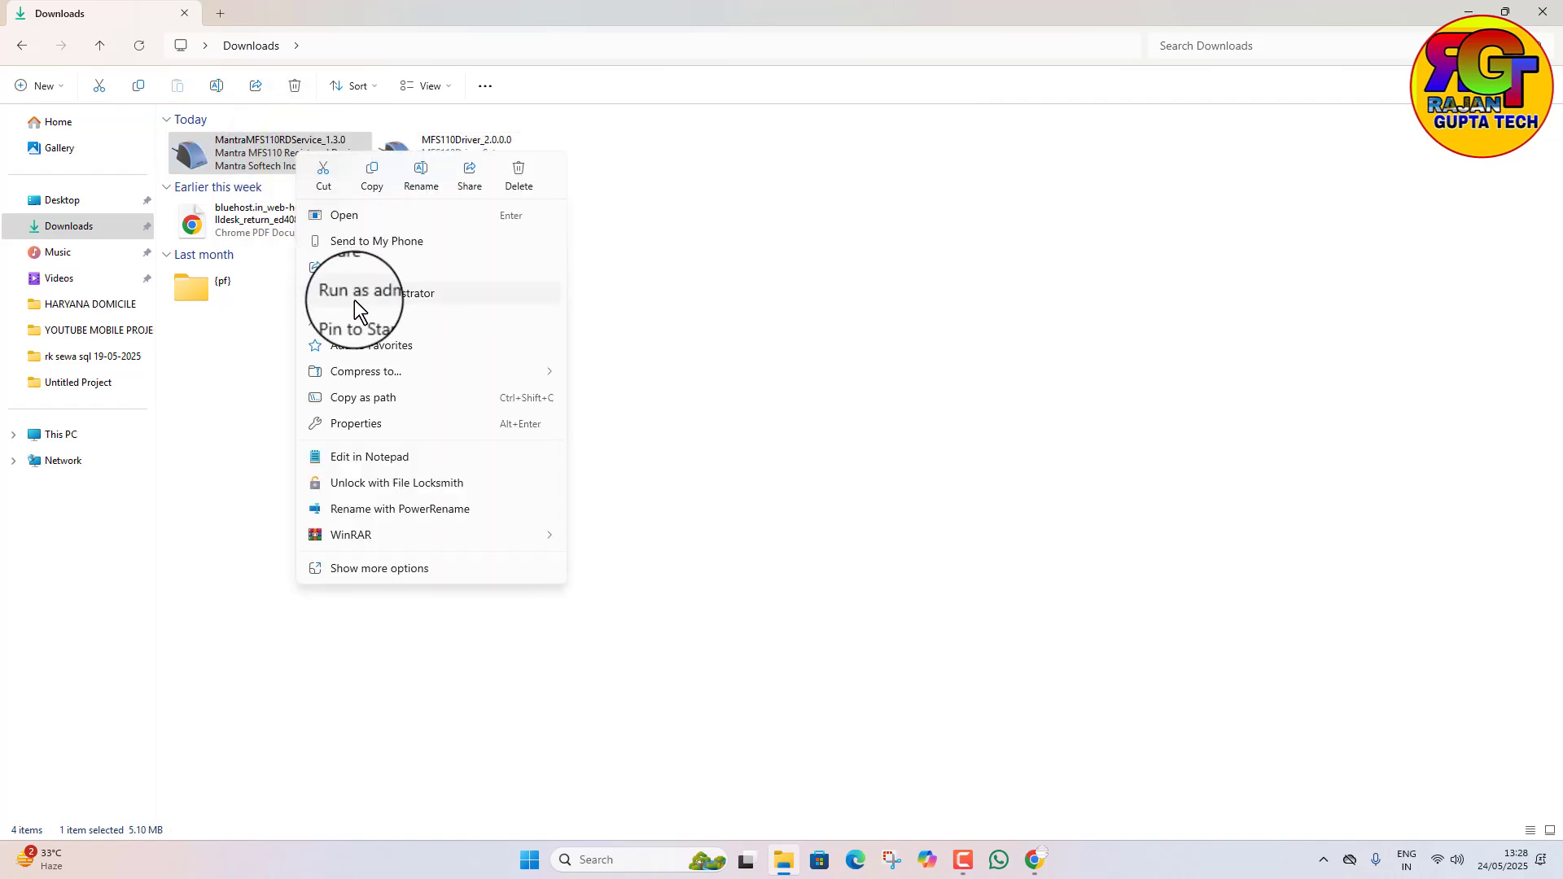
pyautogui.click(351, 299)
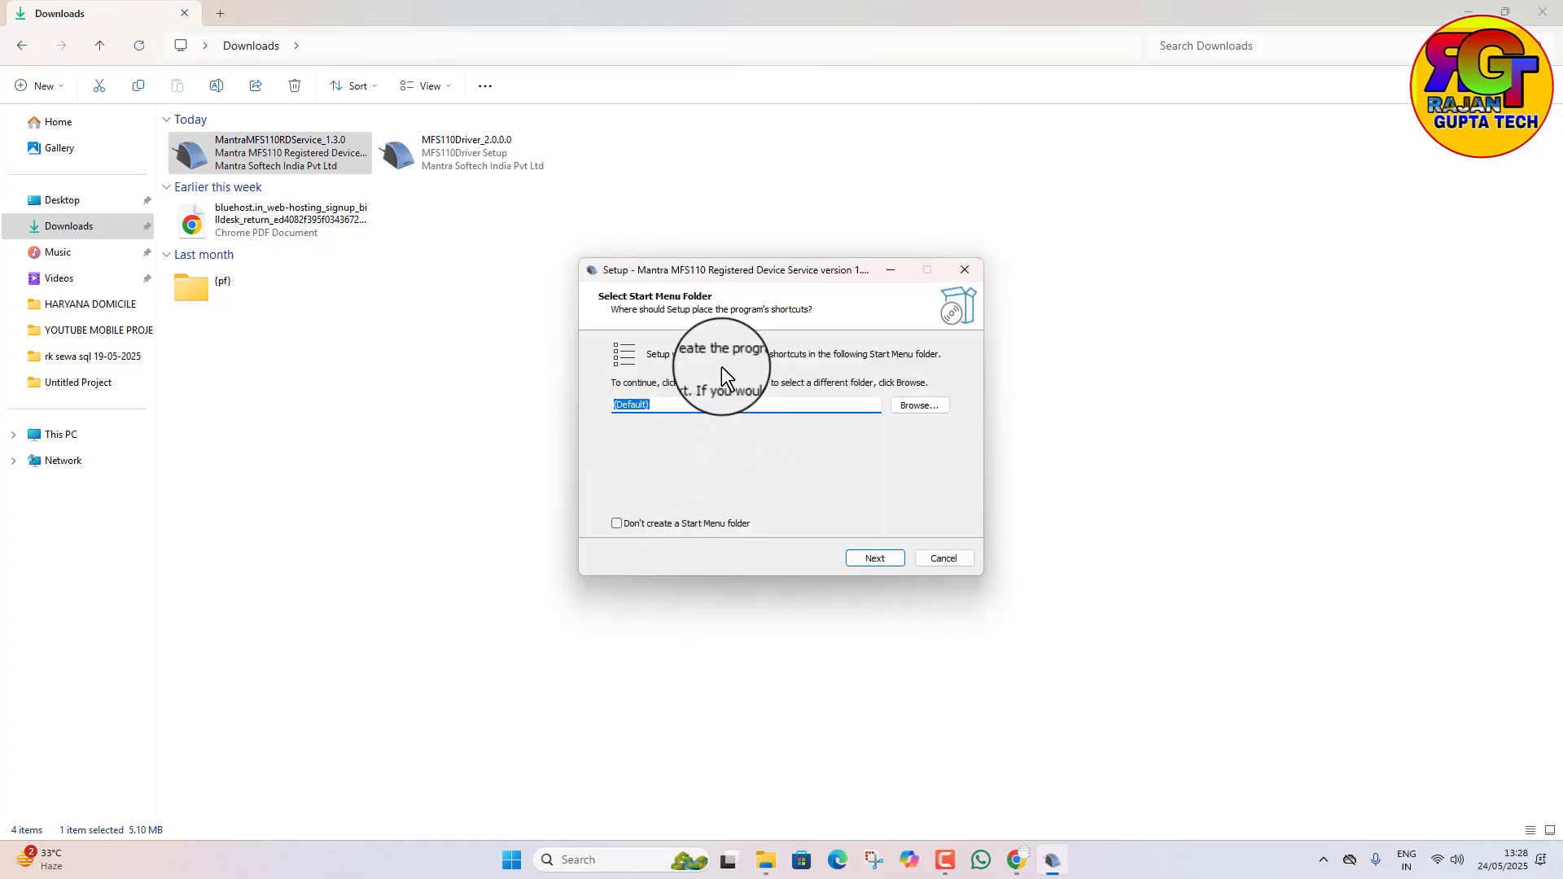
pyautogui.click(871, 563)
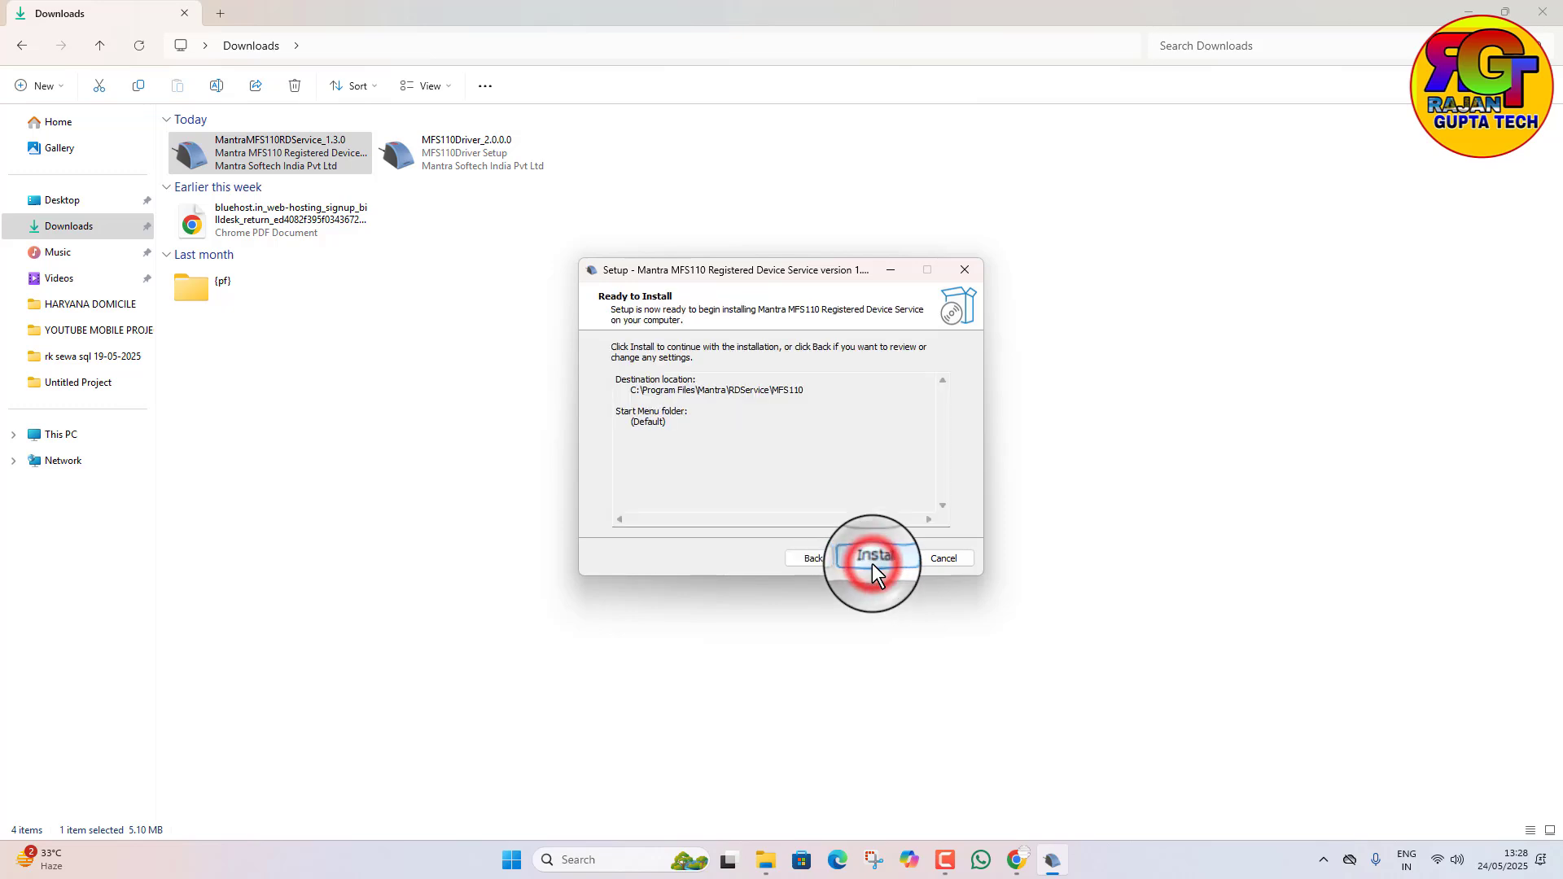
pyautogui.click(870, 560)
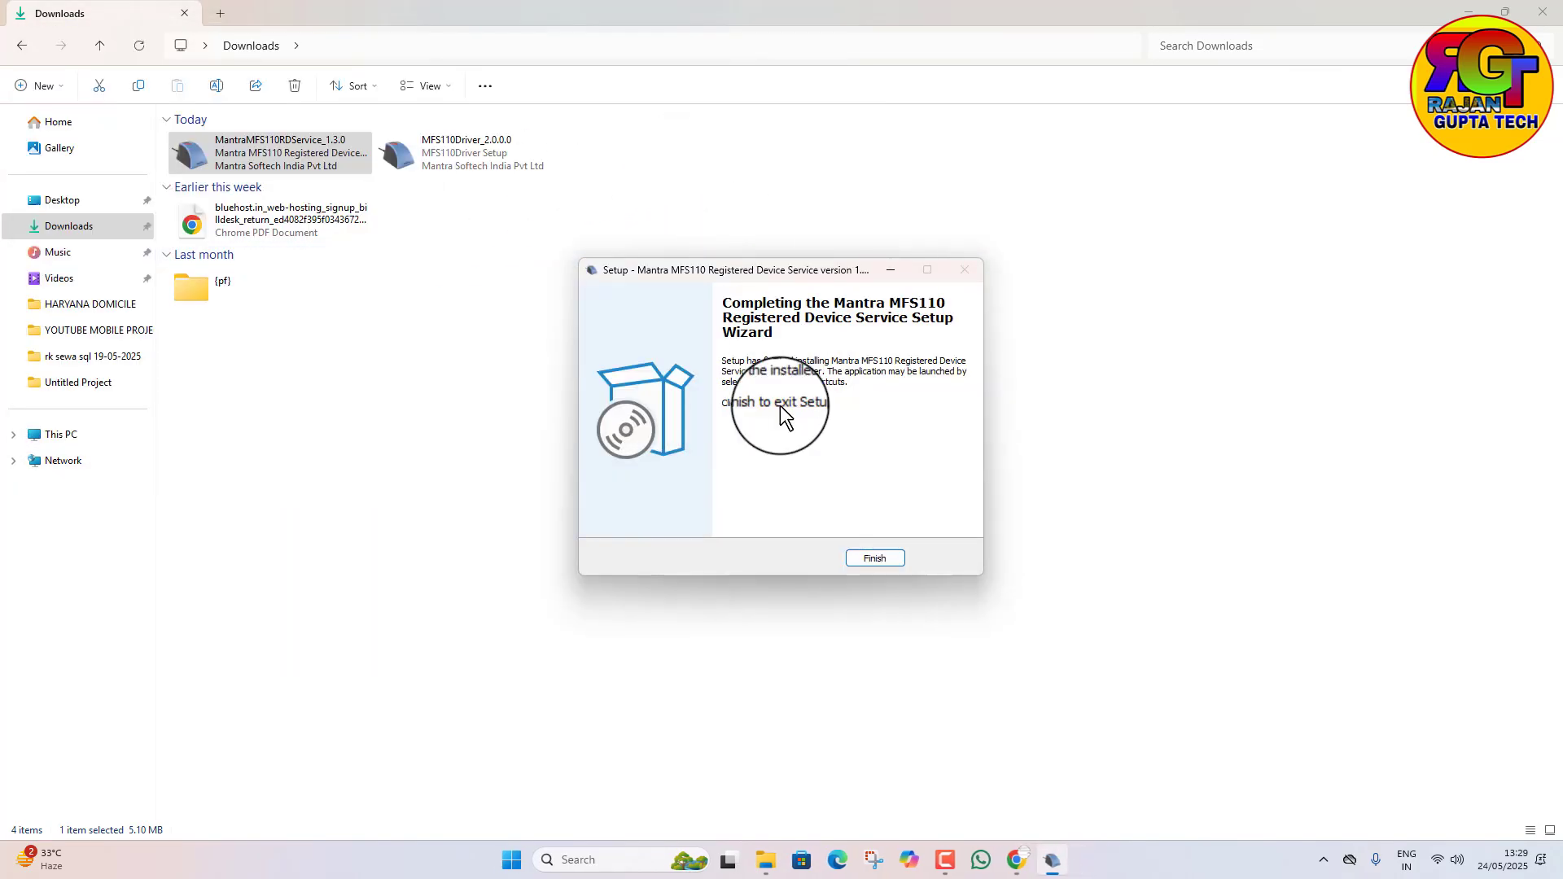
pyautogui.click(861, 563)
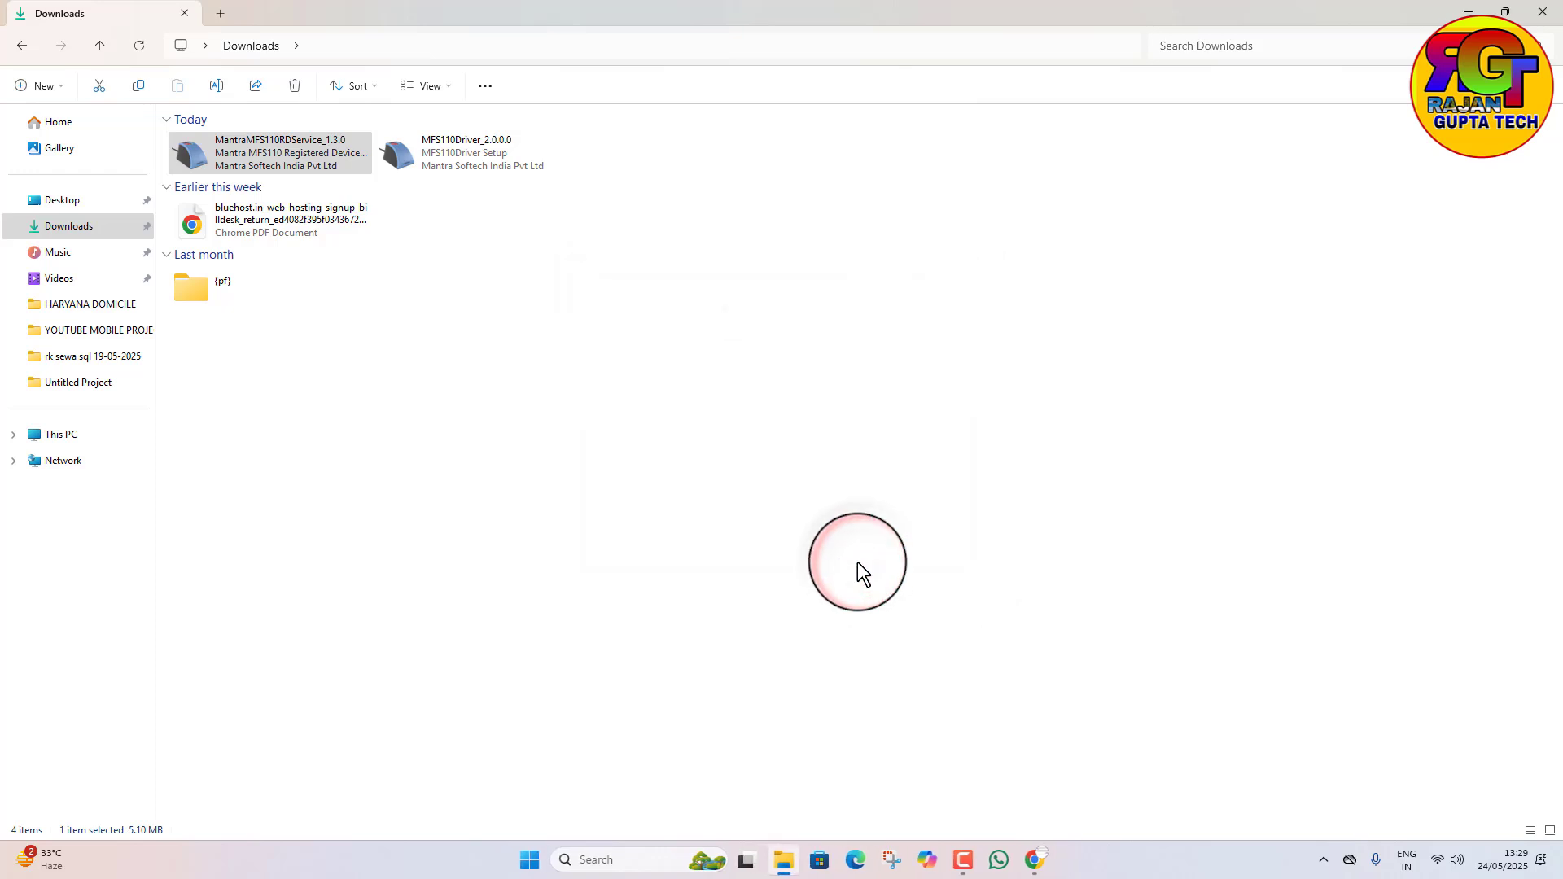
# Search 'cONT' to launch Control Panel and open Uninstall a program.
pyautogui.click(621, 859)
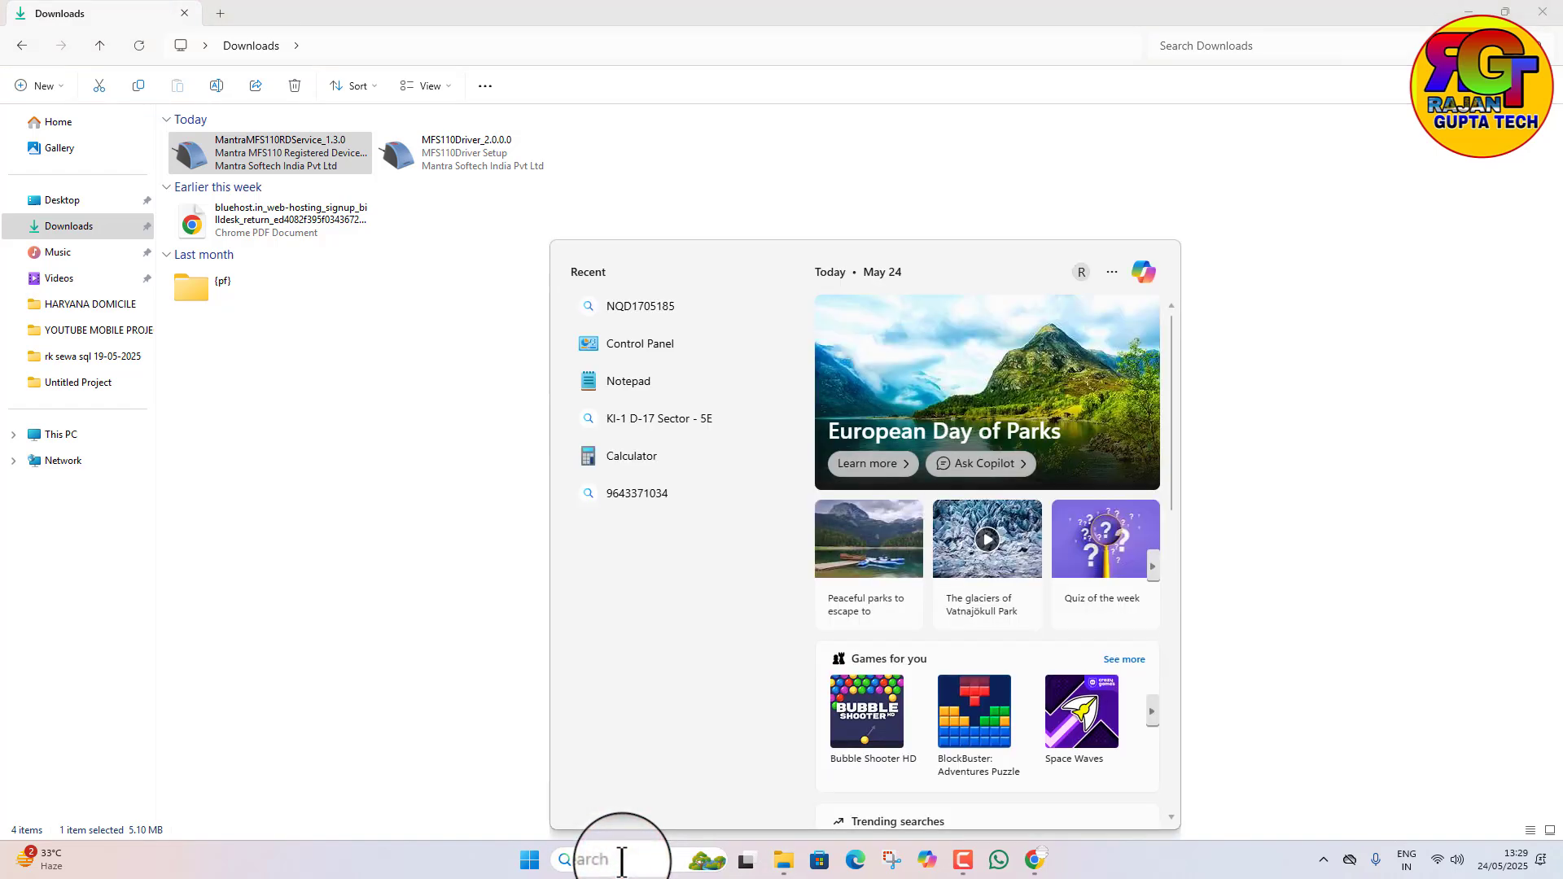
pyautogui.write('cONT')
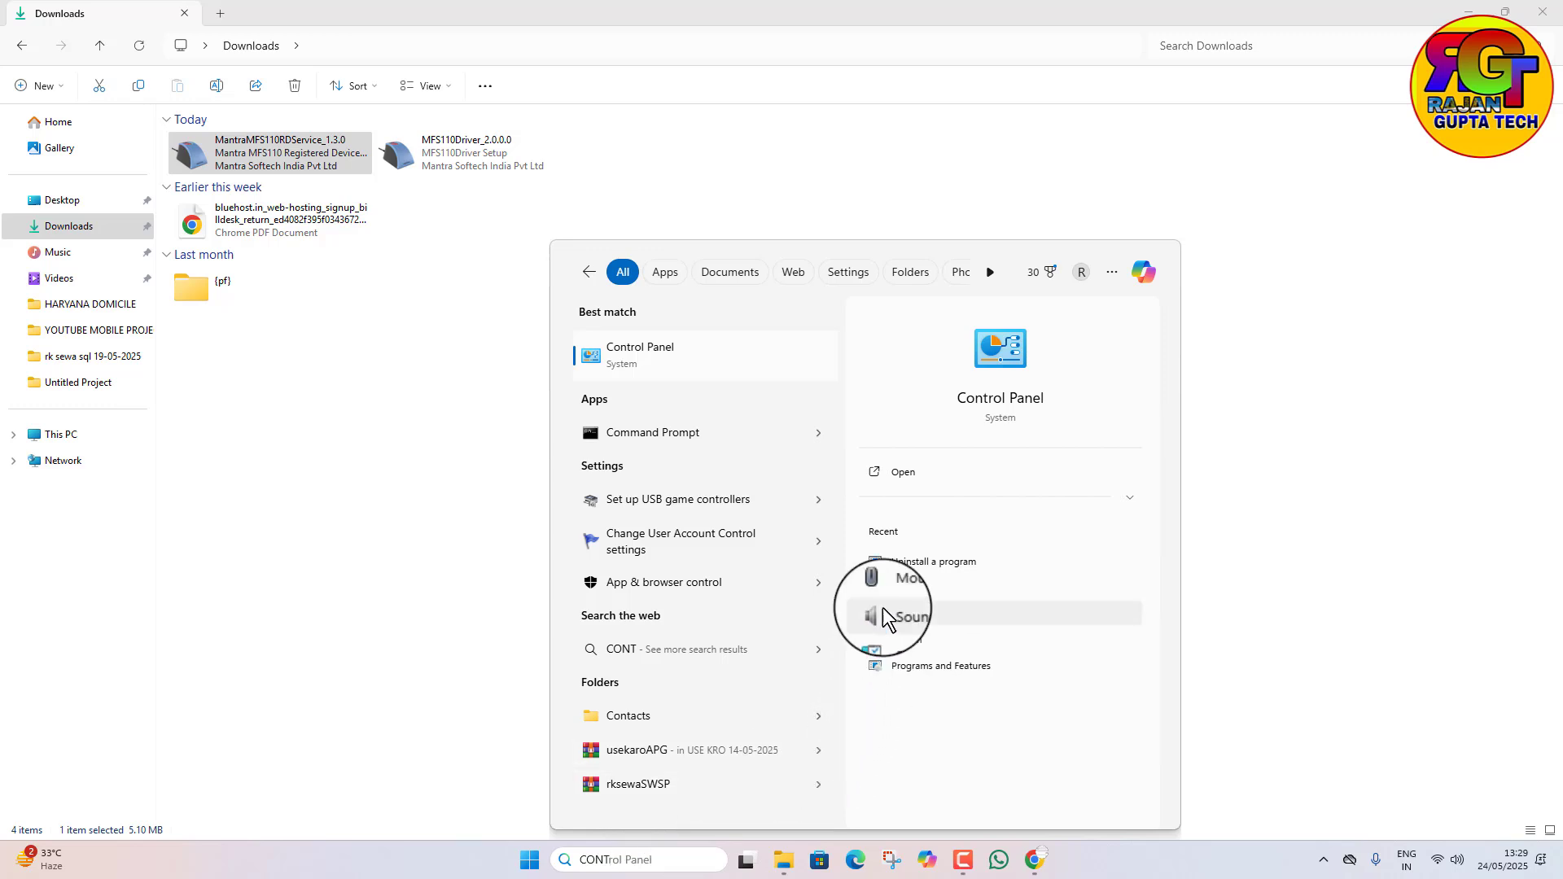
pyautogui.click(723, 374)
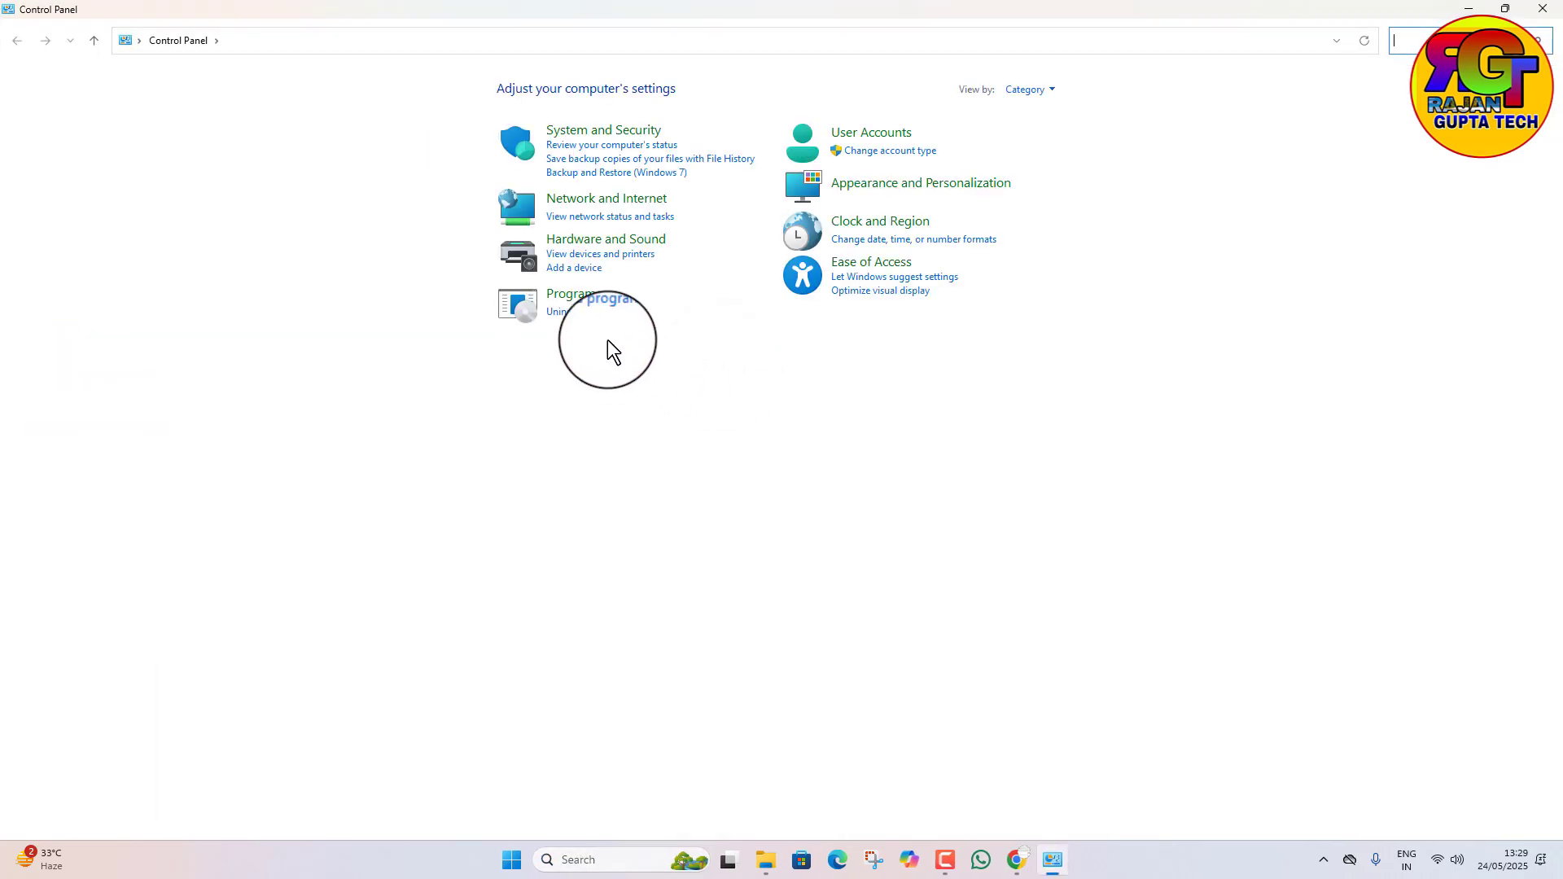
pyautogui.click(597, 322)
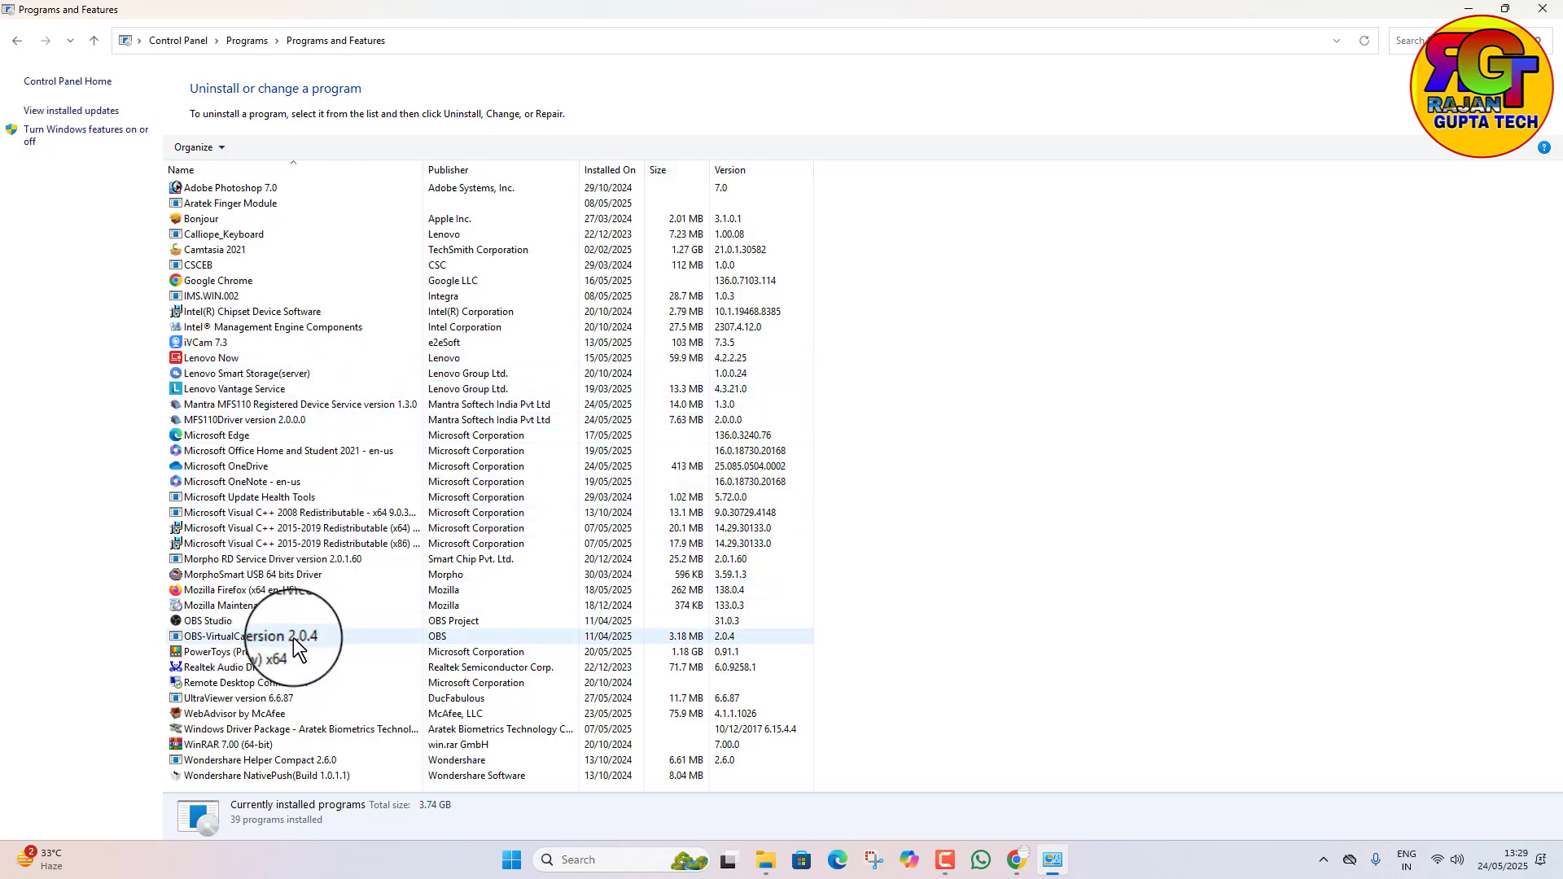
# Uninstall Morpho RD Service Driver, confirming complete removal.
pyautogui.rightClick(225, 560)
pyautogui.click(260, 574)
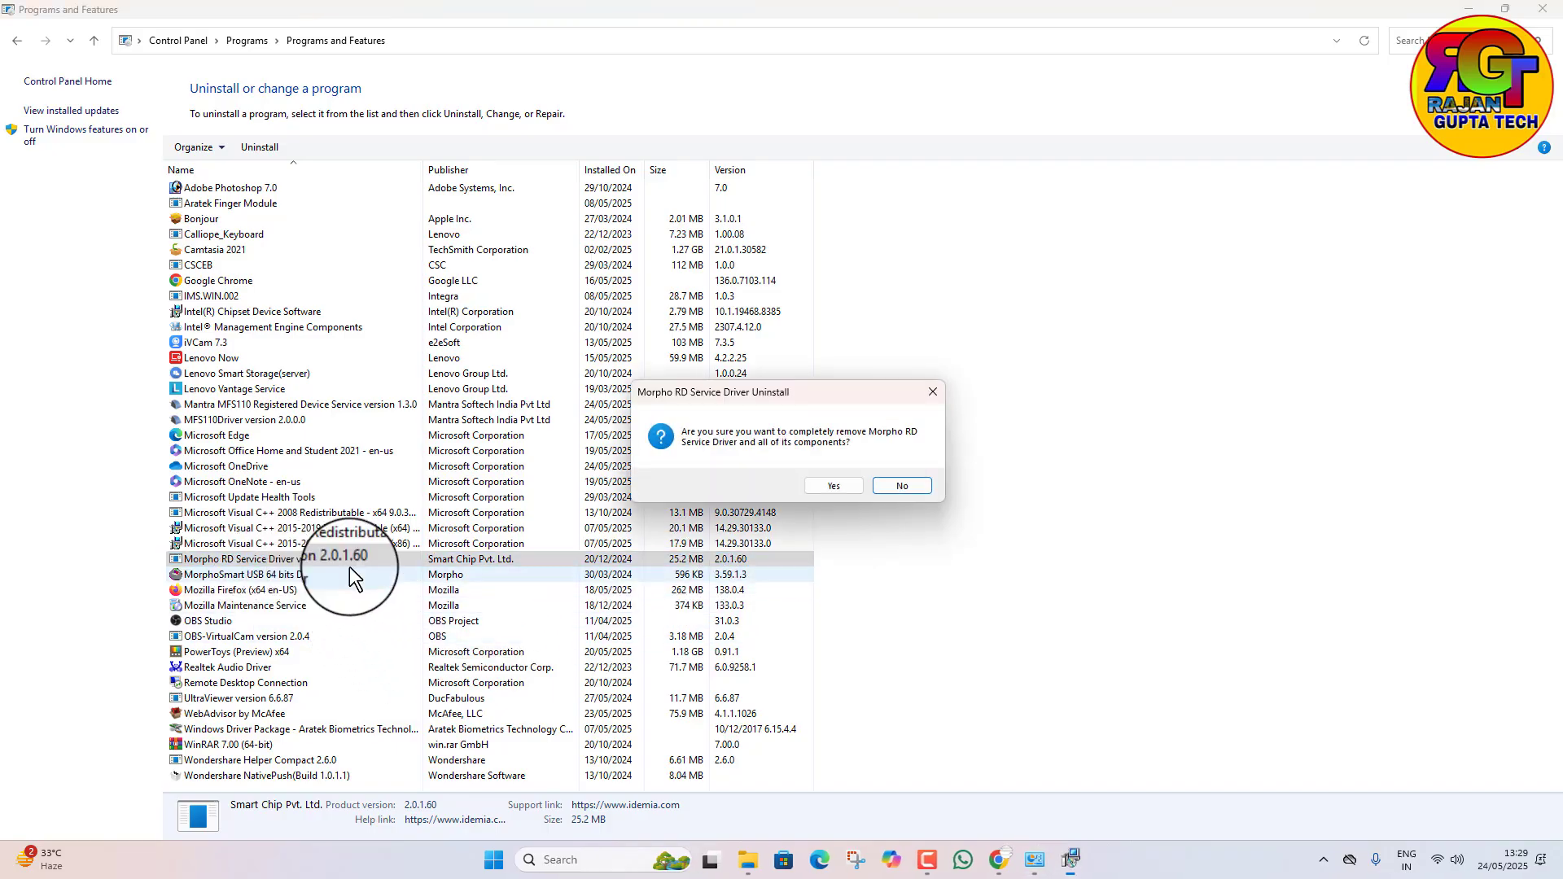
pyautogui.click(827, 487)
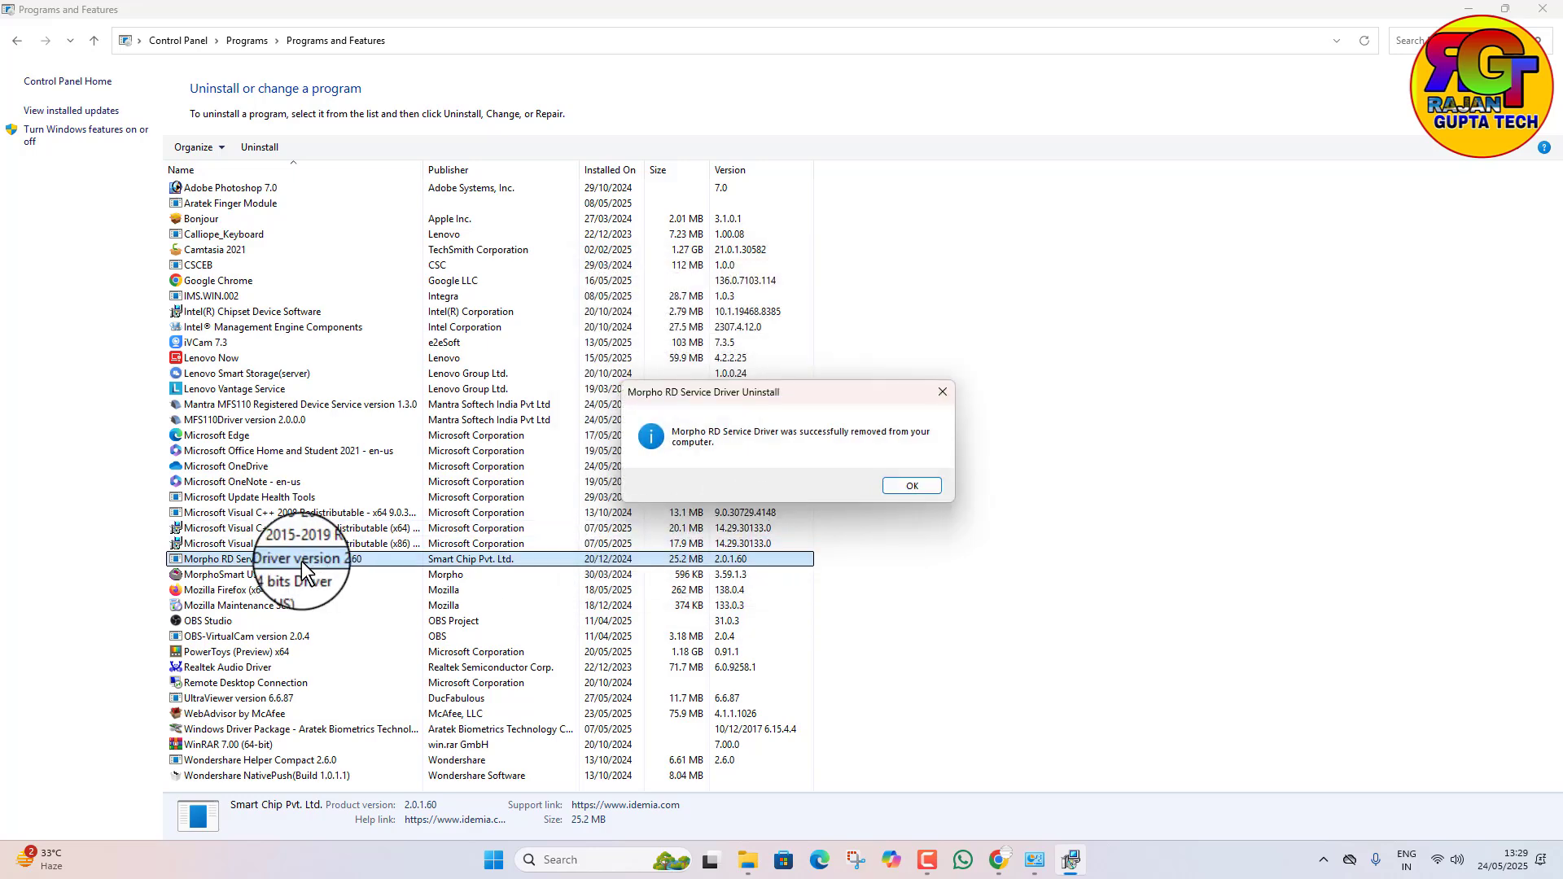
pyautogui.click(910, 485)
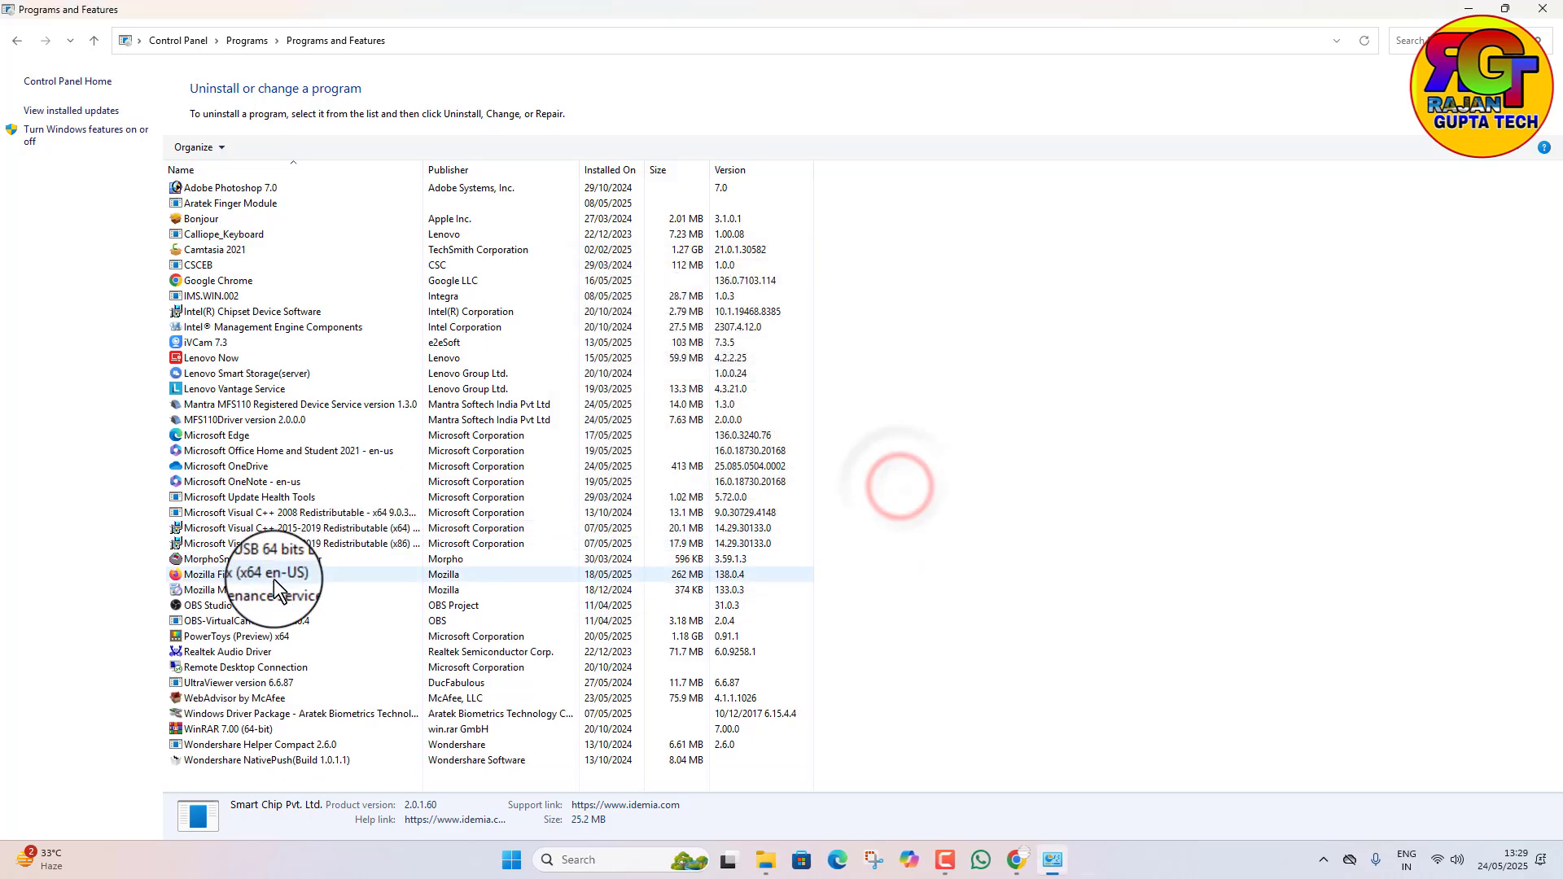
# Uninstall MorphoSmart USB 64 bits Driver, choosing not to close running applications.
pyautogui.rightClick(266, 559)
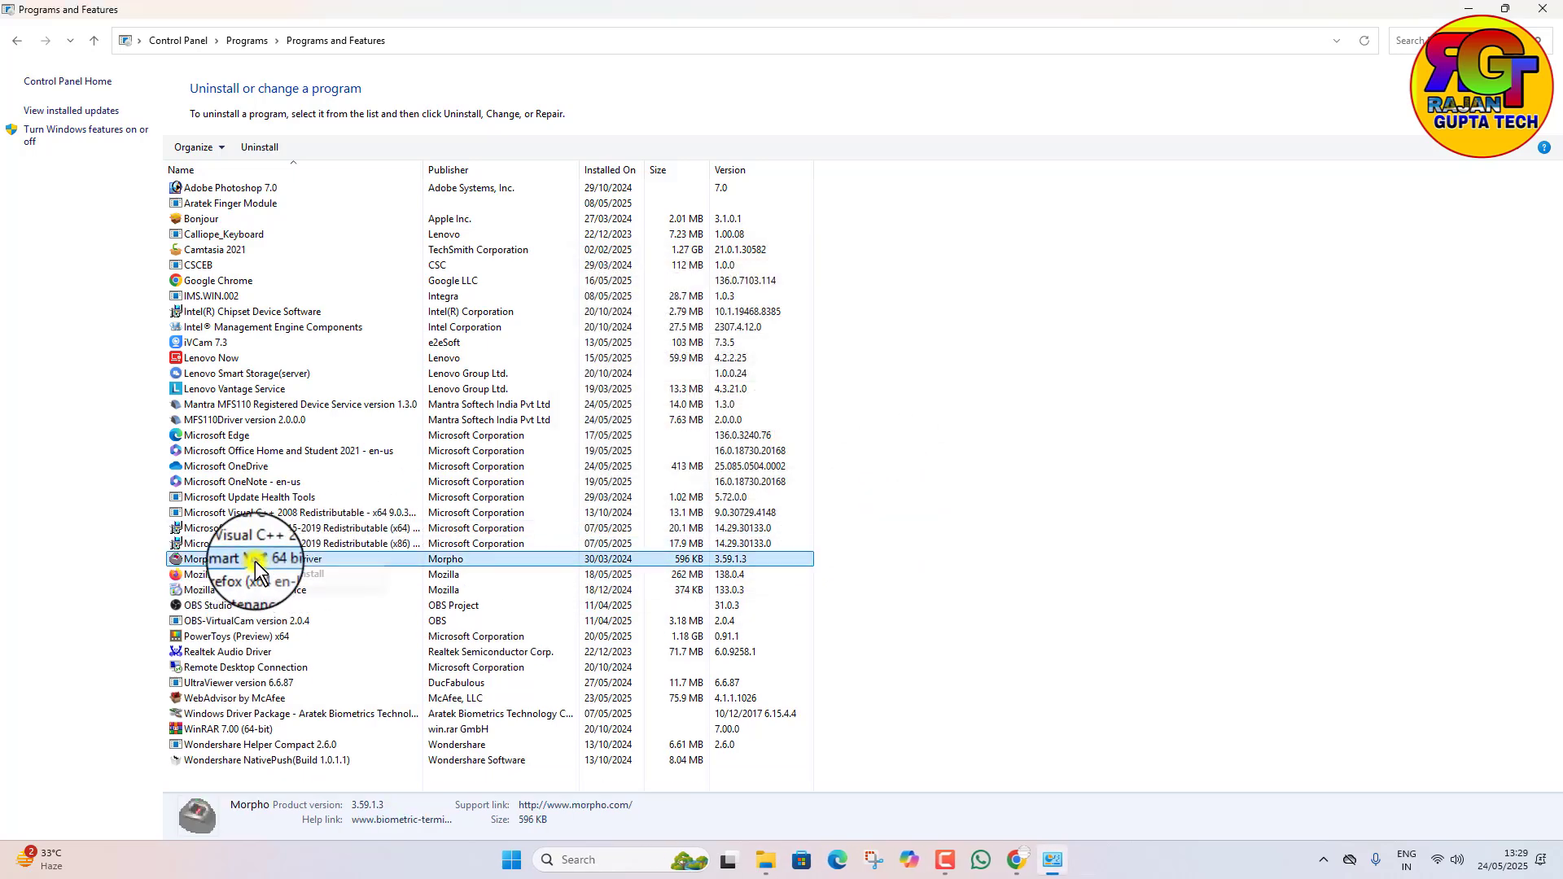
pyautogui.click(316, 574)
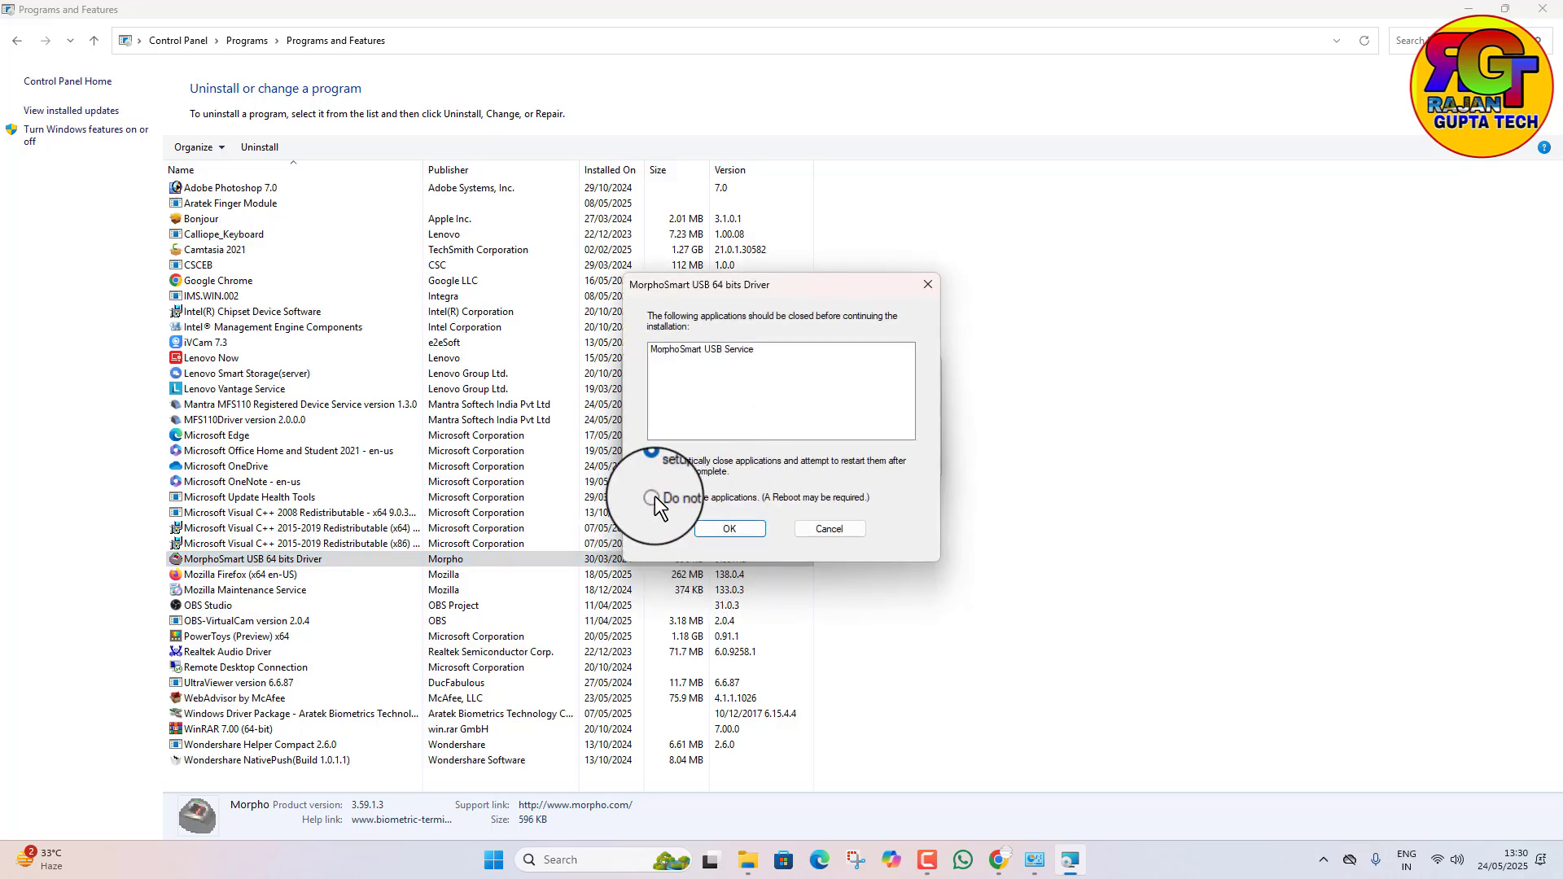
pyautogui.click(654, 497)
pyautogui.click(729, 531)
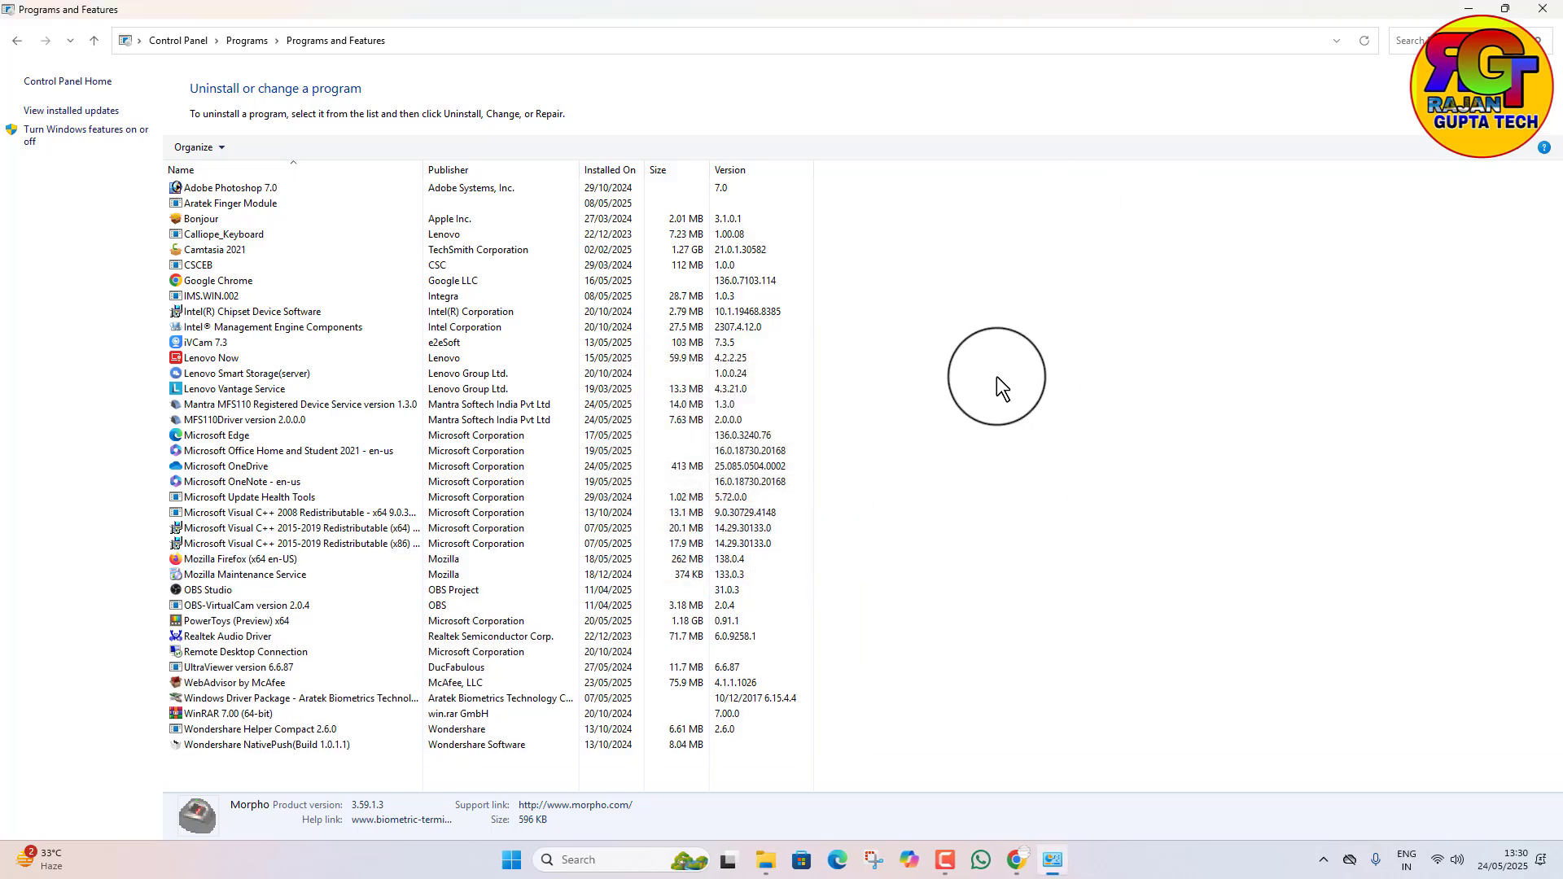
# Close Programs and Features and open the Windows (C:) drive in File Explorer.
pyautogui.click(1546, 11)
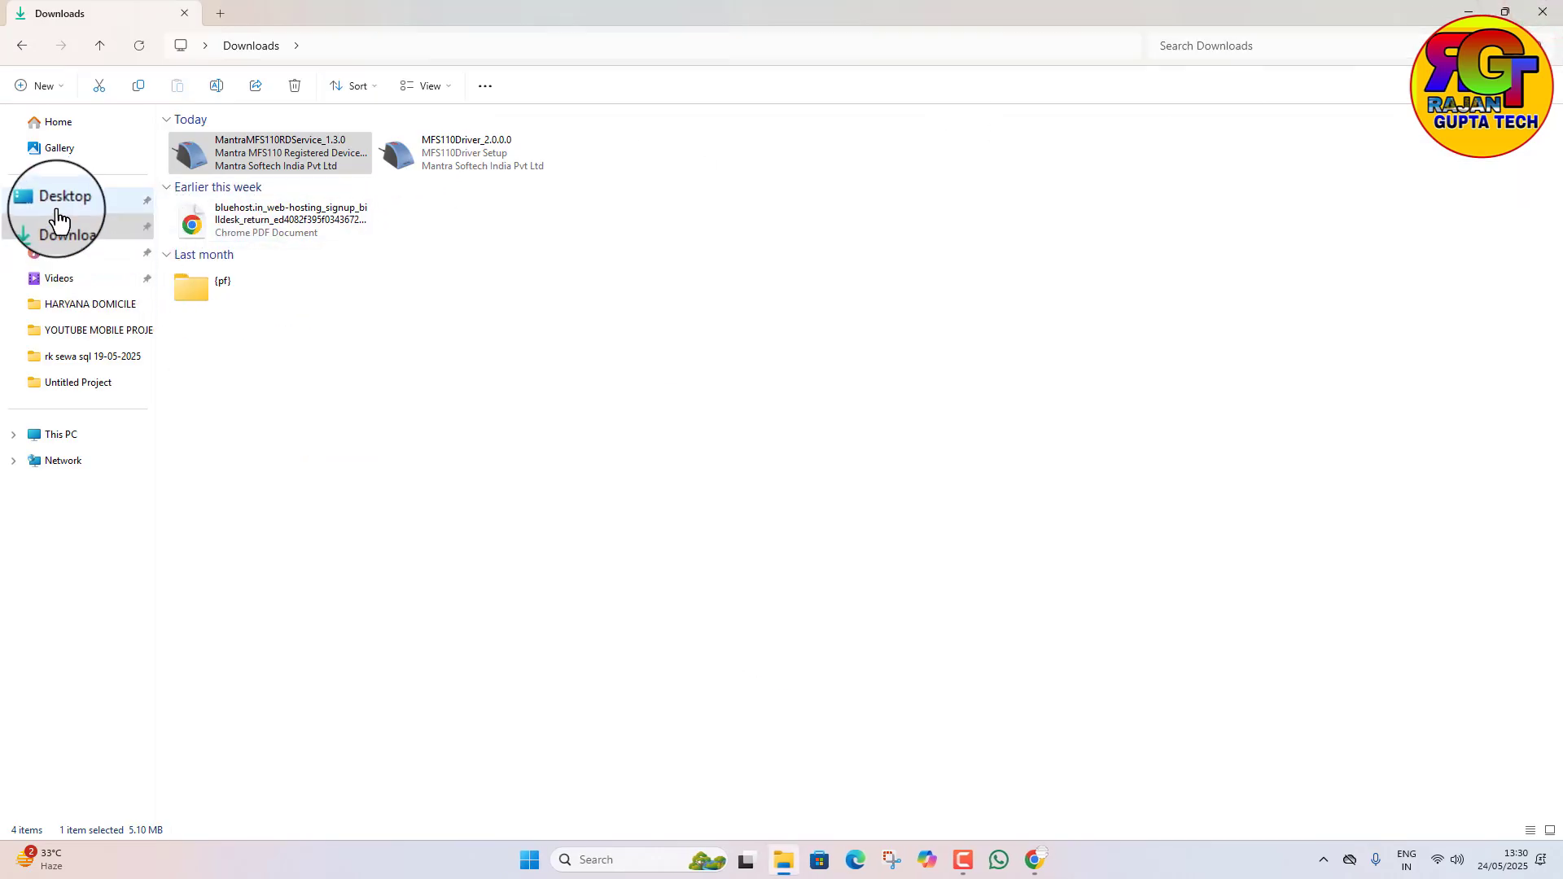
pyautogui.click(59, 437)
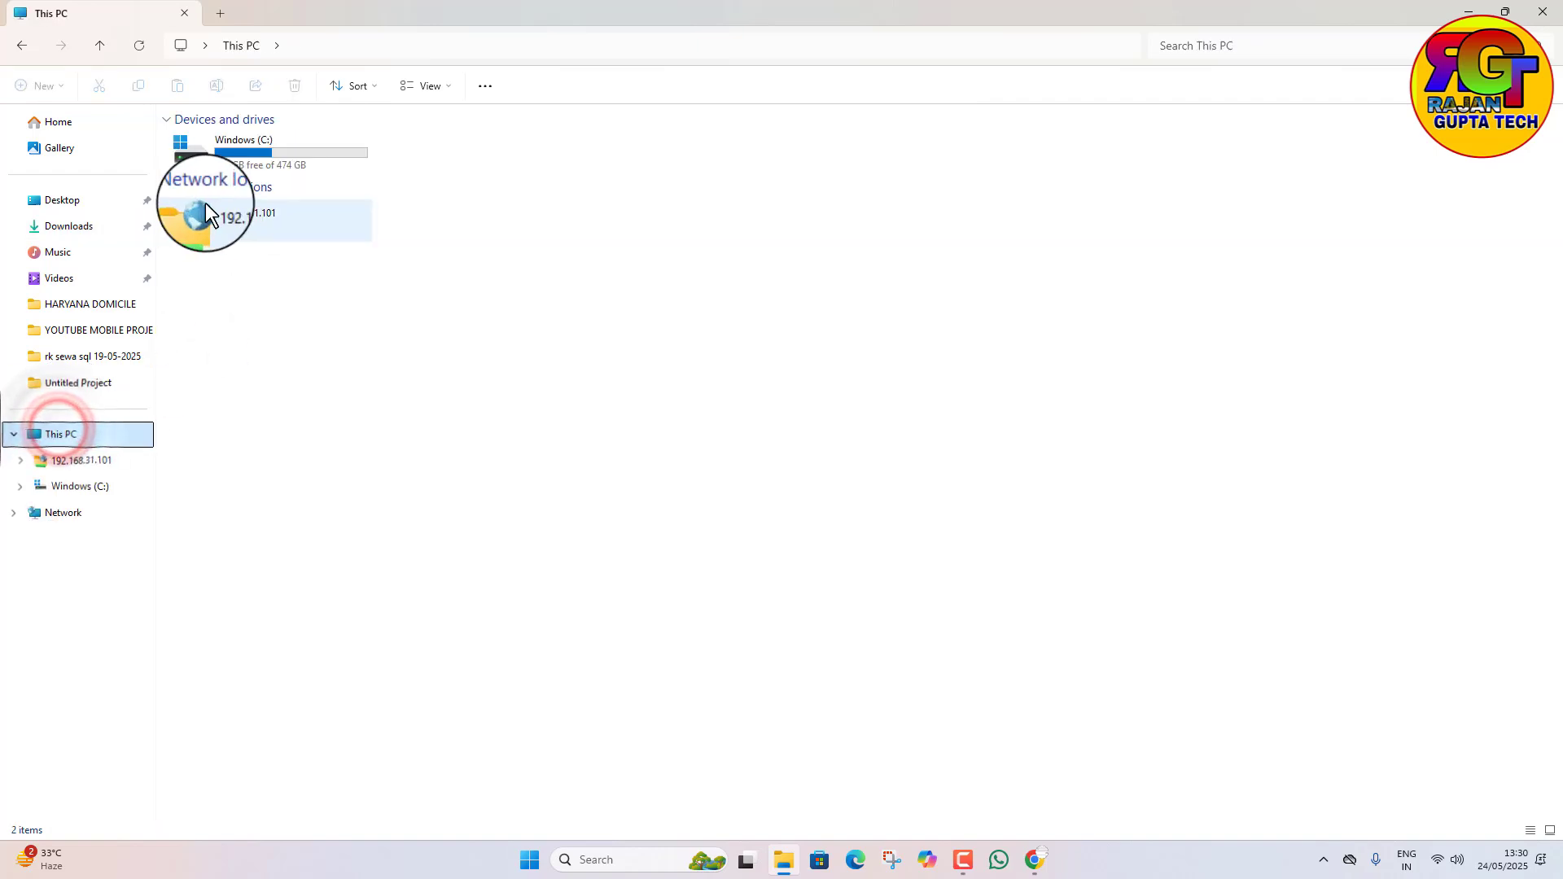
pyautogui.doubleClick(317, 158)
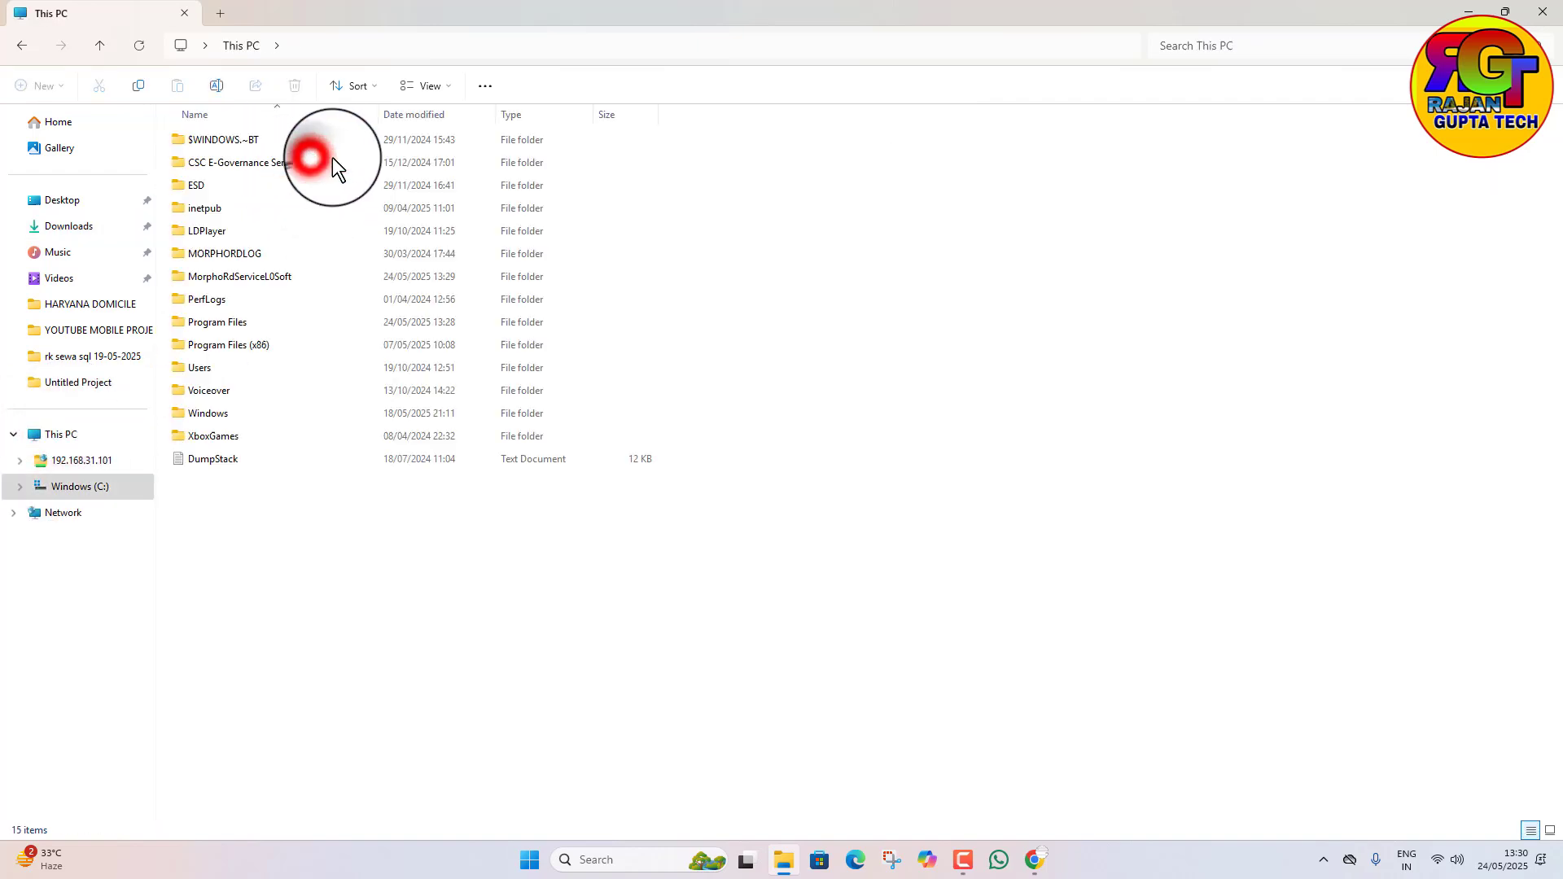
# Delete the MORPHORDLOG folder and then the MorphoRdServiceL0Soft folder.
pyautogui.rightClick(265, 252)
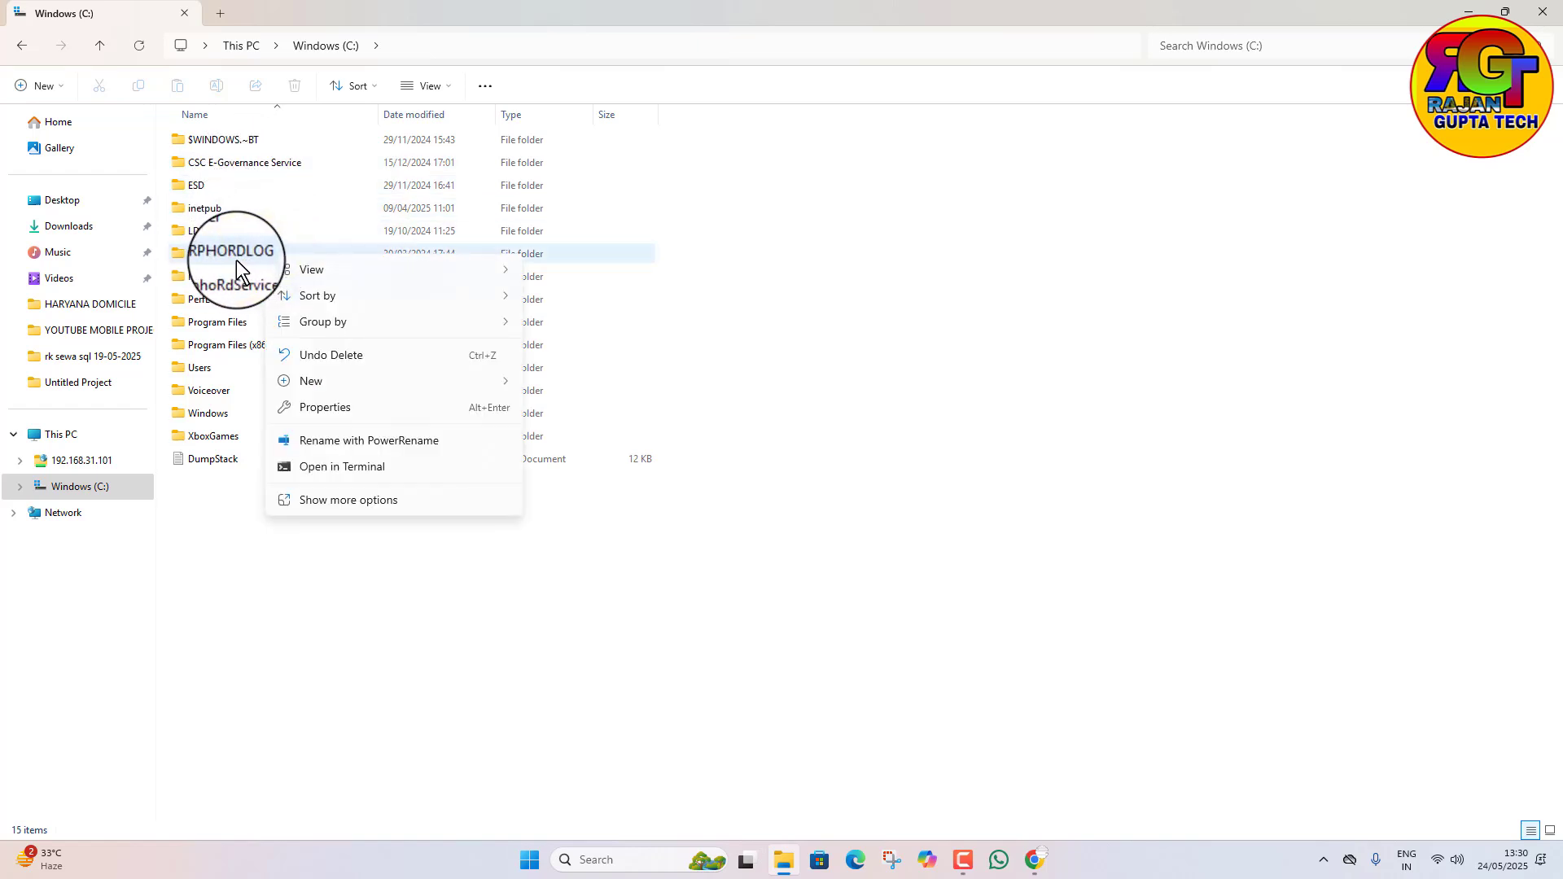
pyautogui.rightClick(236, 261)
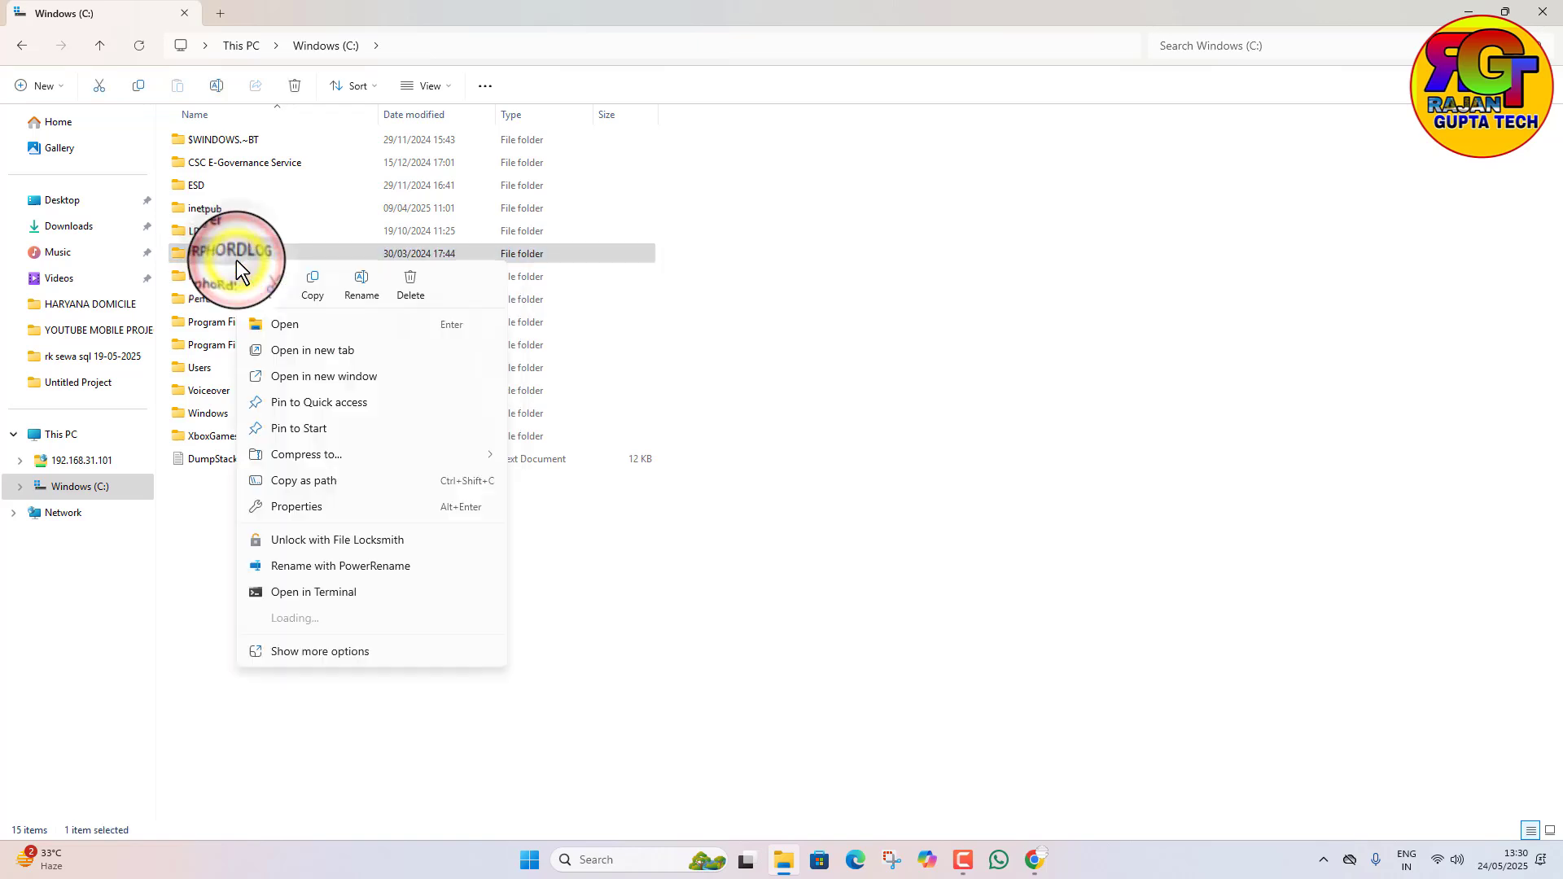
pyautogui.click(407, 280)
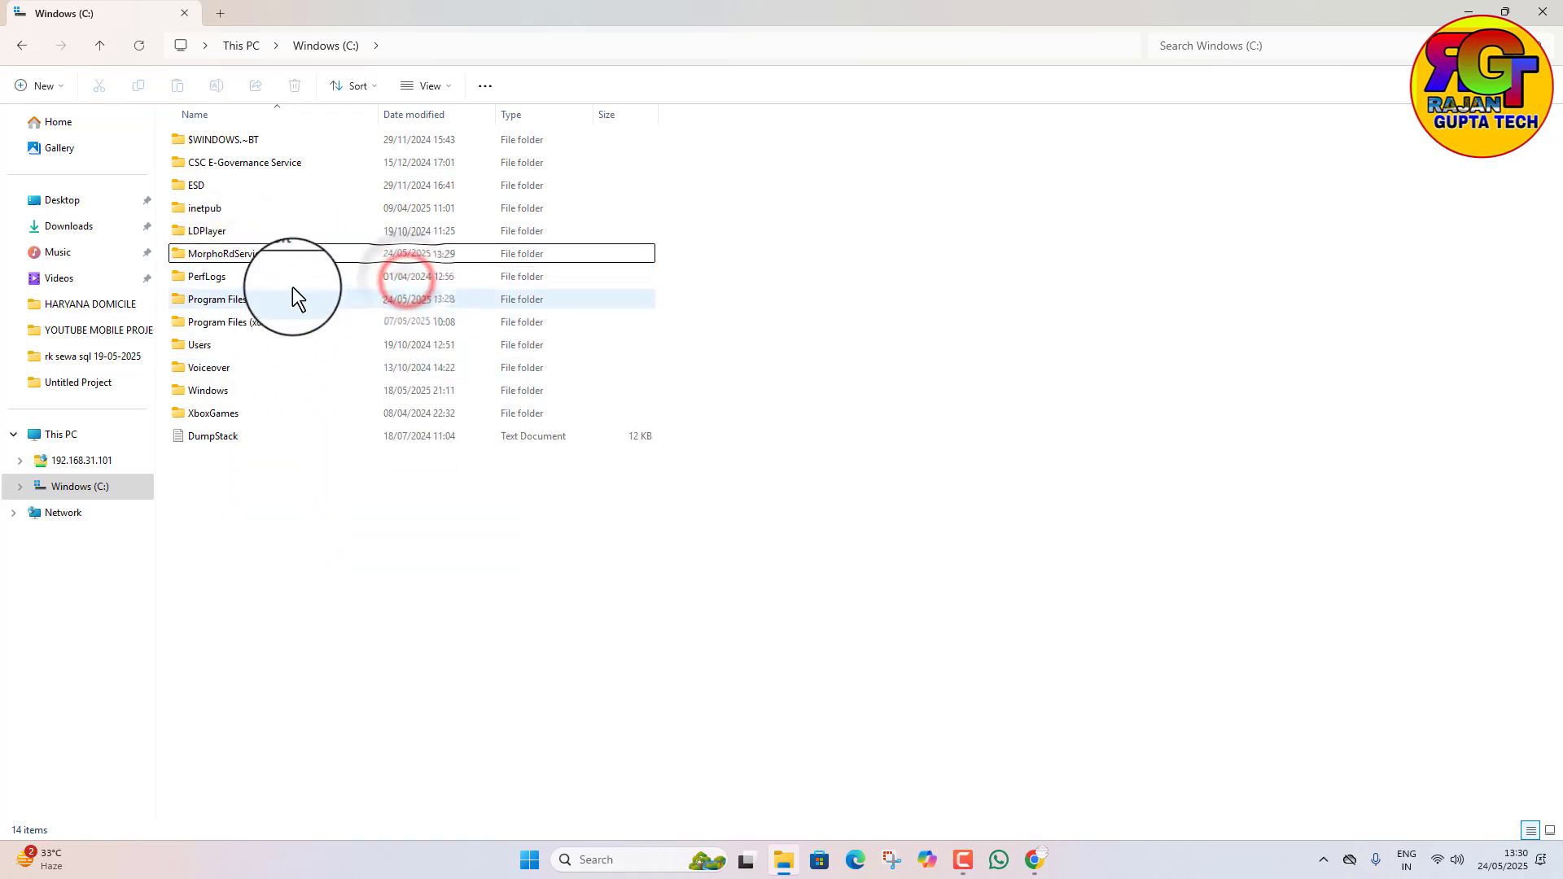
pyautogui.click(277, 258)
pyautogui.rightClick(277, 258)
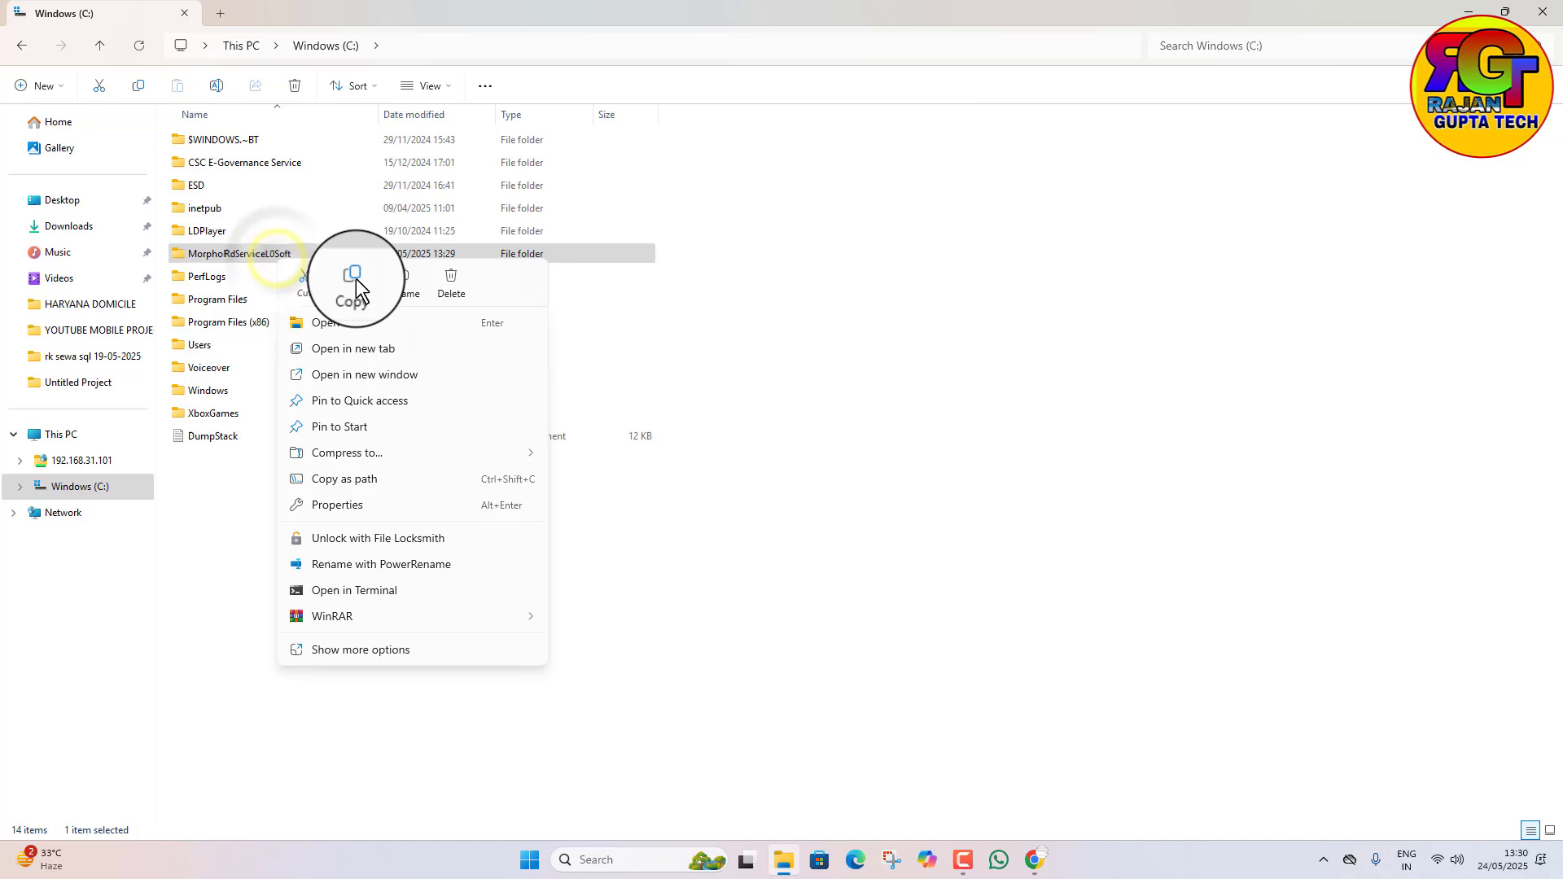
pyautogui.click(447, 287)
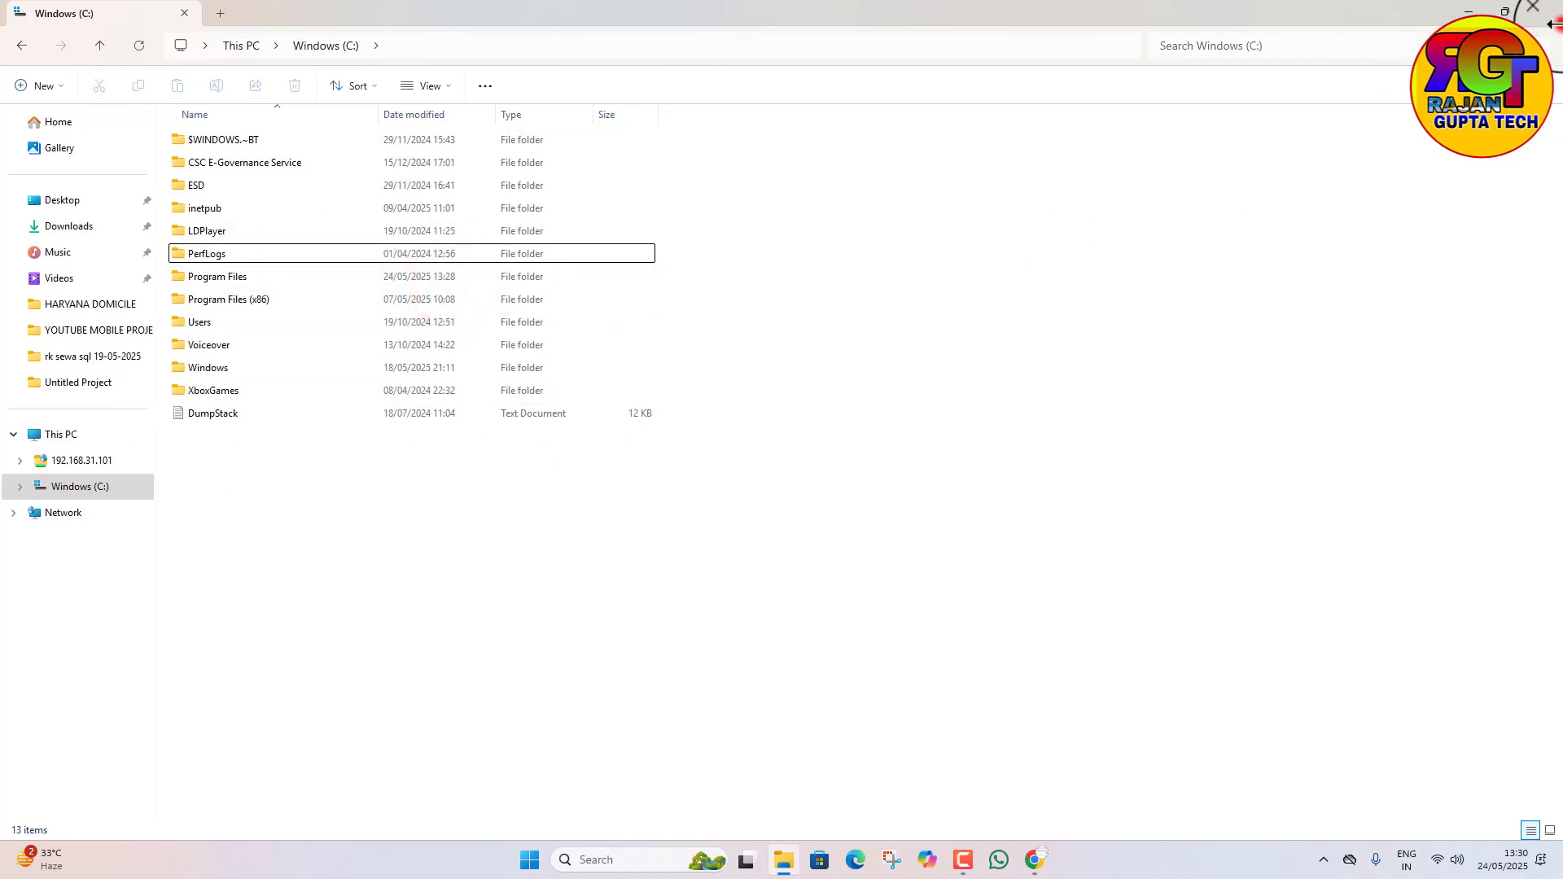
# Close File Explorer and refresh the desktop three times.
pyautogui.click(1542, 11)
pyautogui.rightClick(1025, 431)
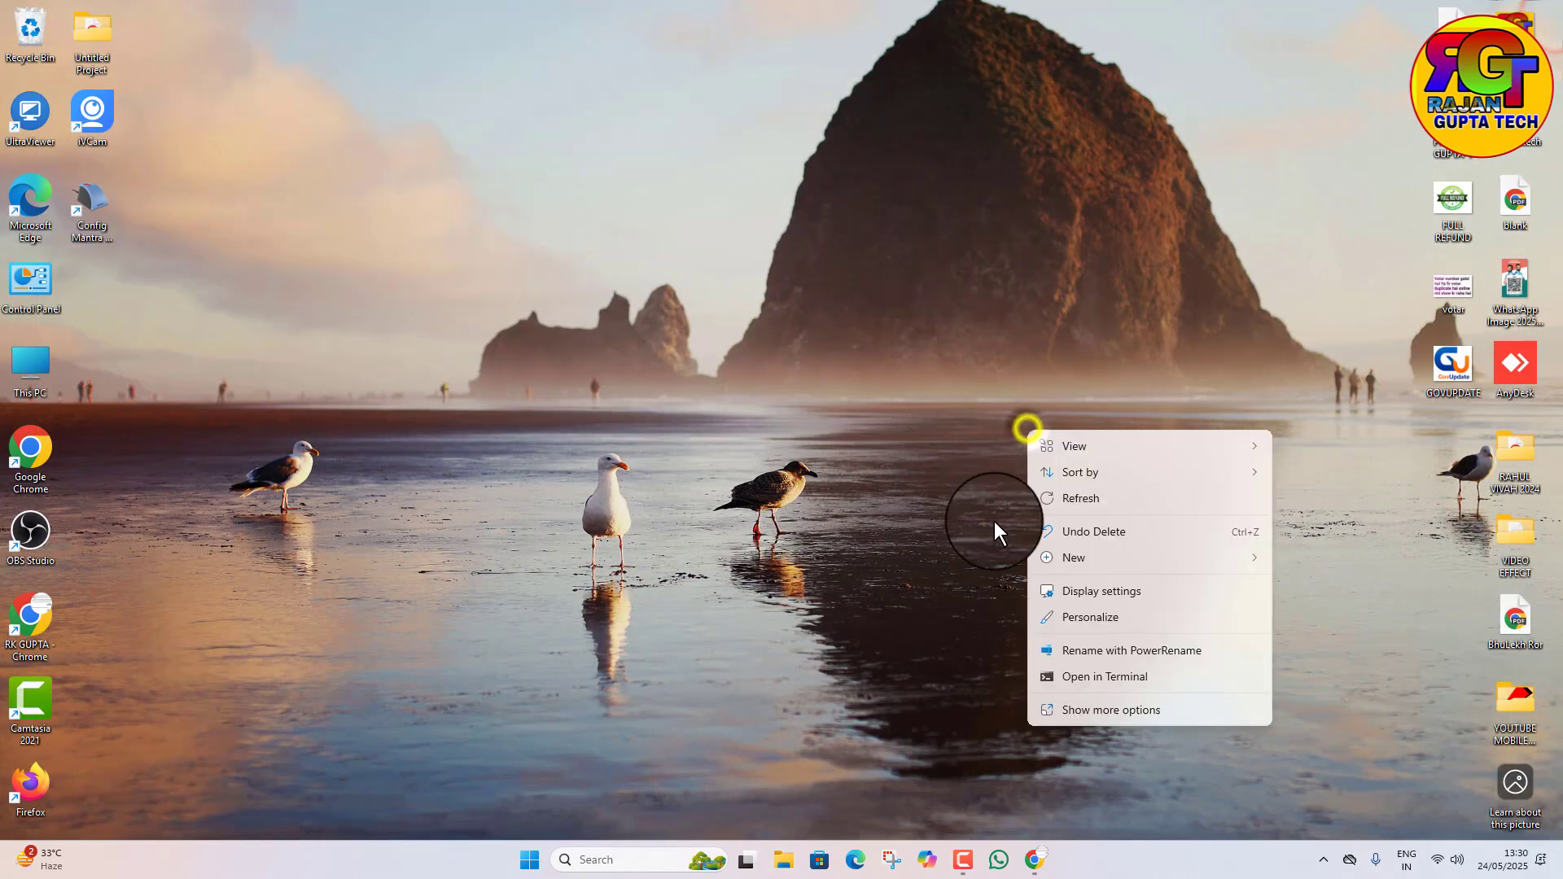
pyautogui.click(1066, 495)
pyautogui.rightClick(706, 364)
pyautogui.click(770, 437)
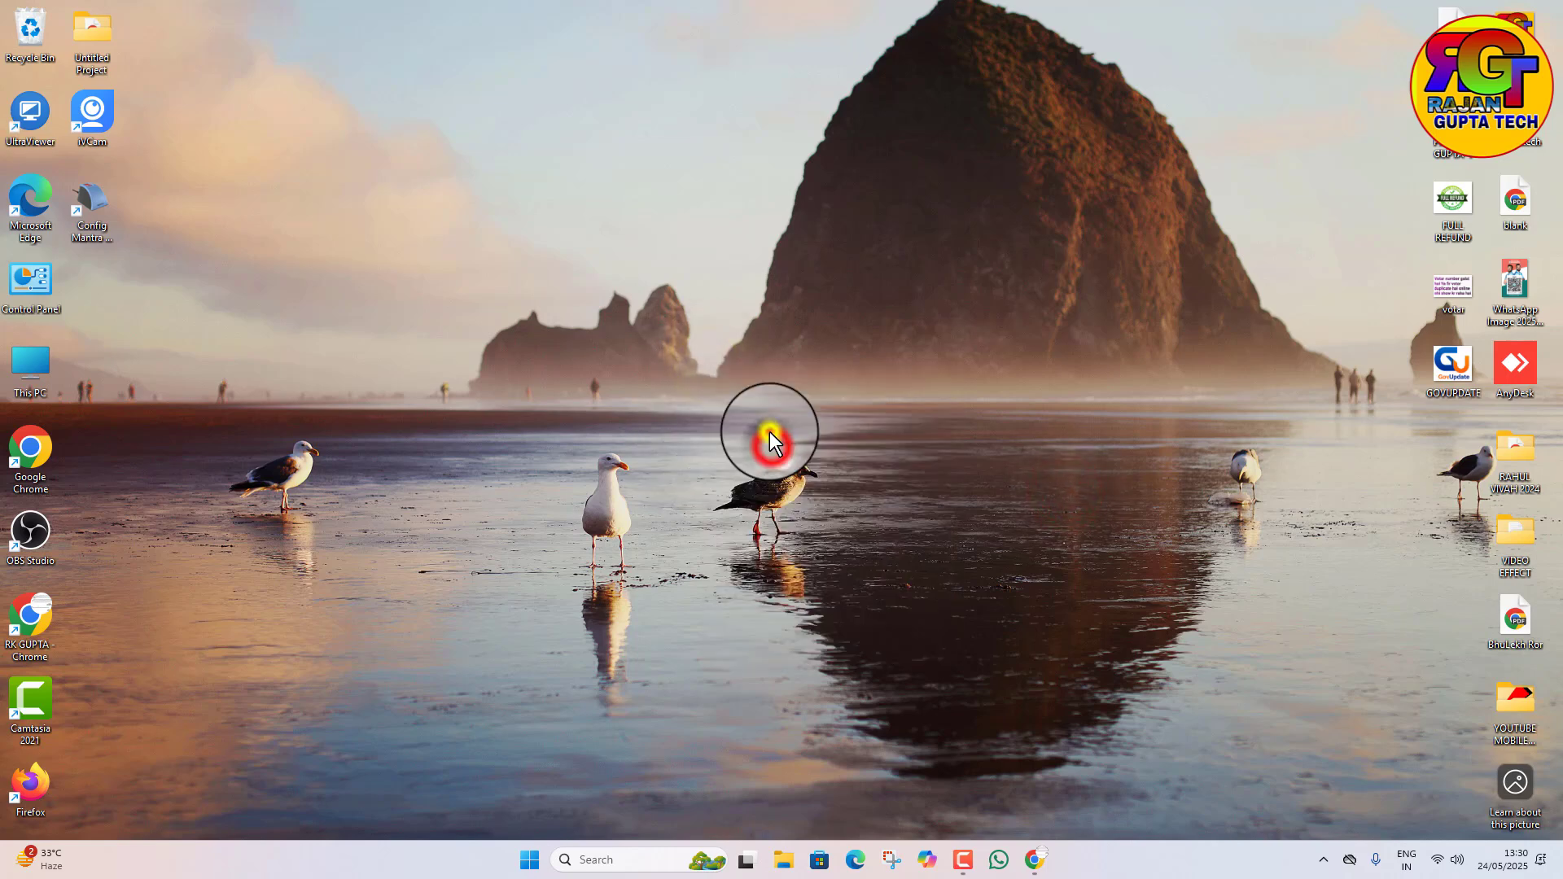
pyautogui.rightClick(767, 432)
pyautogui.click(825, 496)
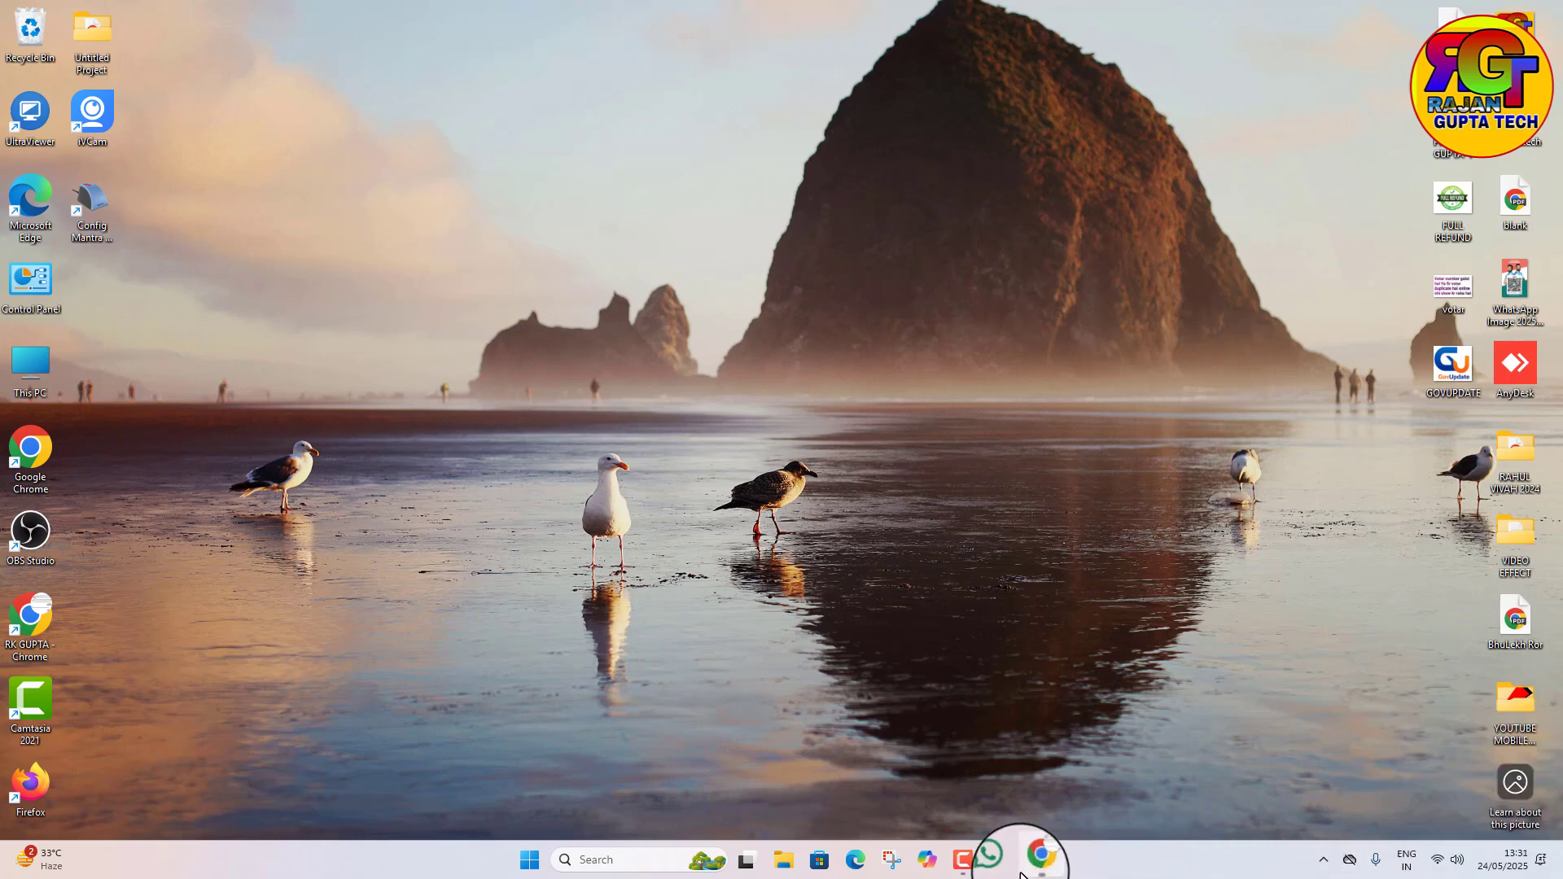
# Back in Chrome, search 'csc login' and follow the CSC GOV.in result to the Digital Seva login page.
pyautogui.click(1055, 806)
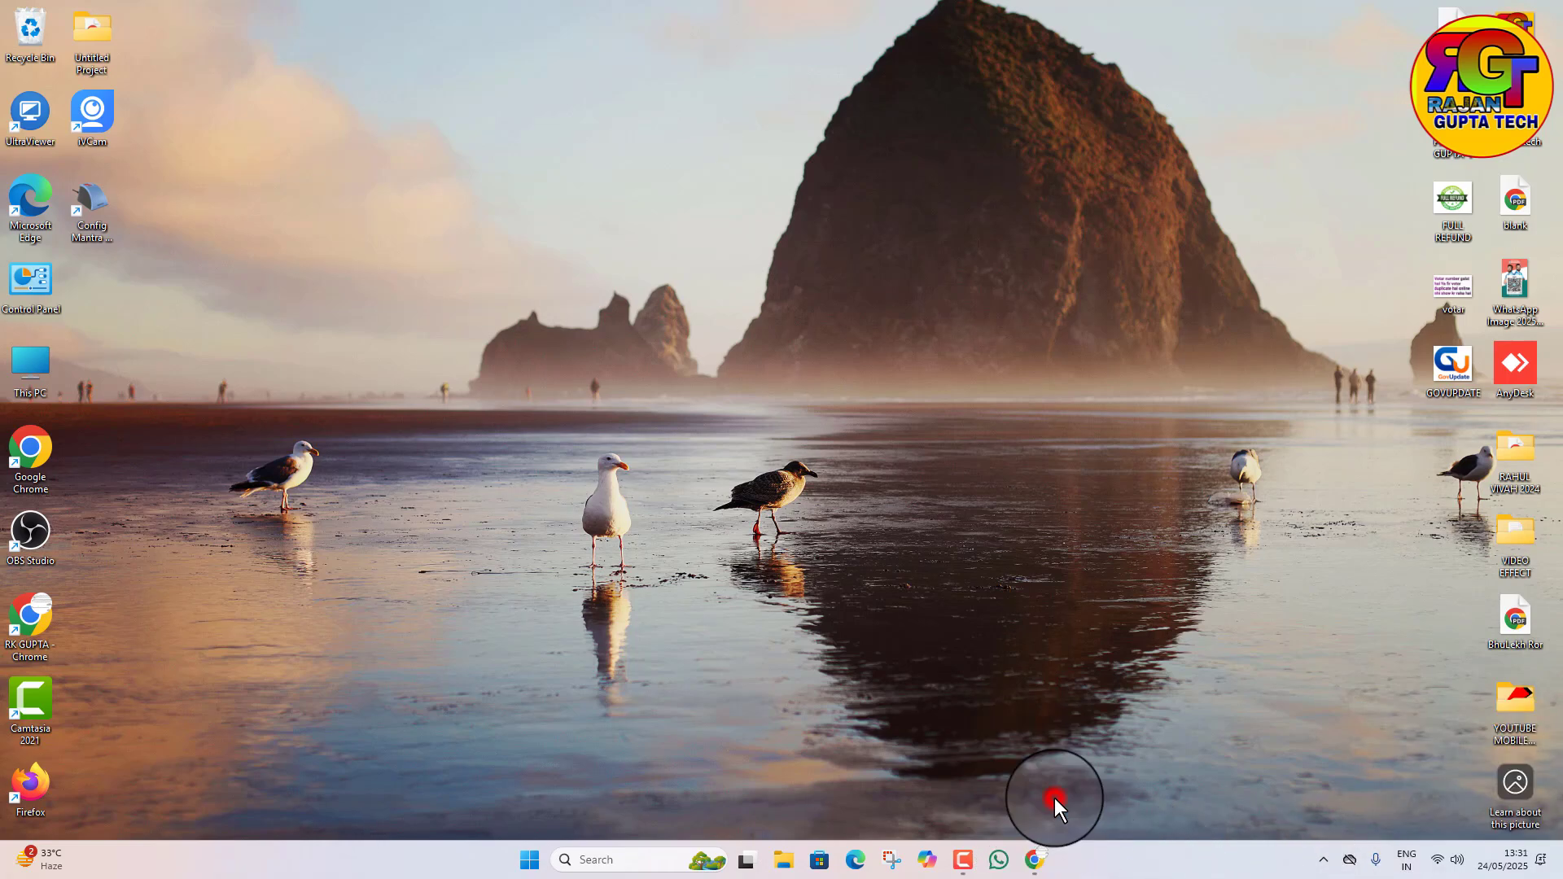
pyautogui.click(1035, 857)
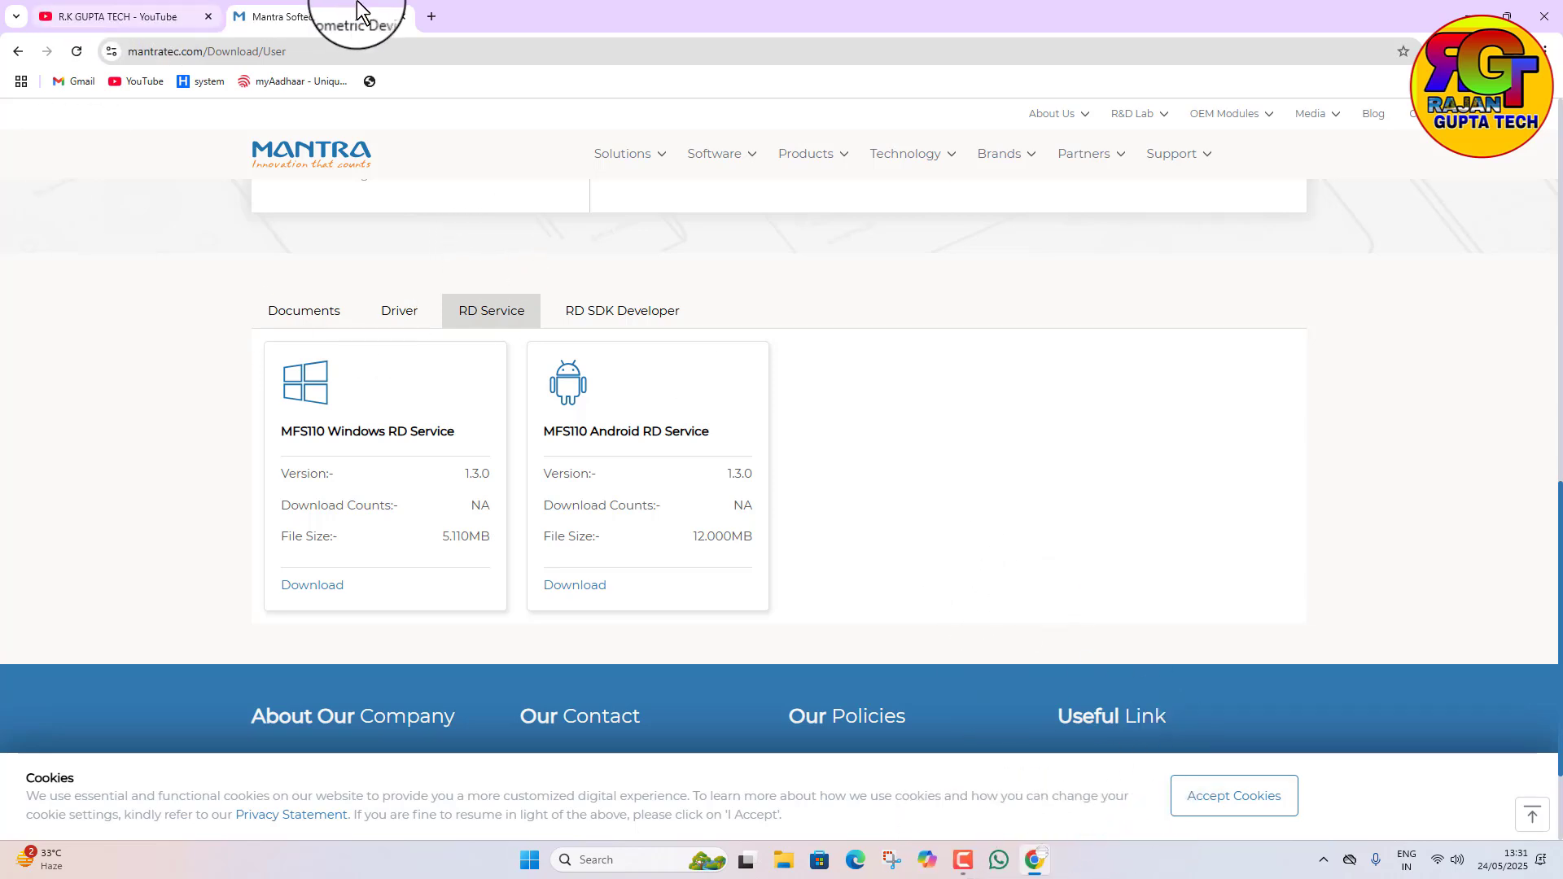
pyautogui.click(281, 52)
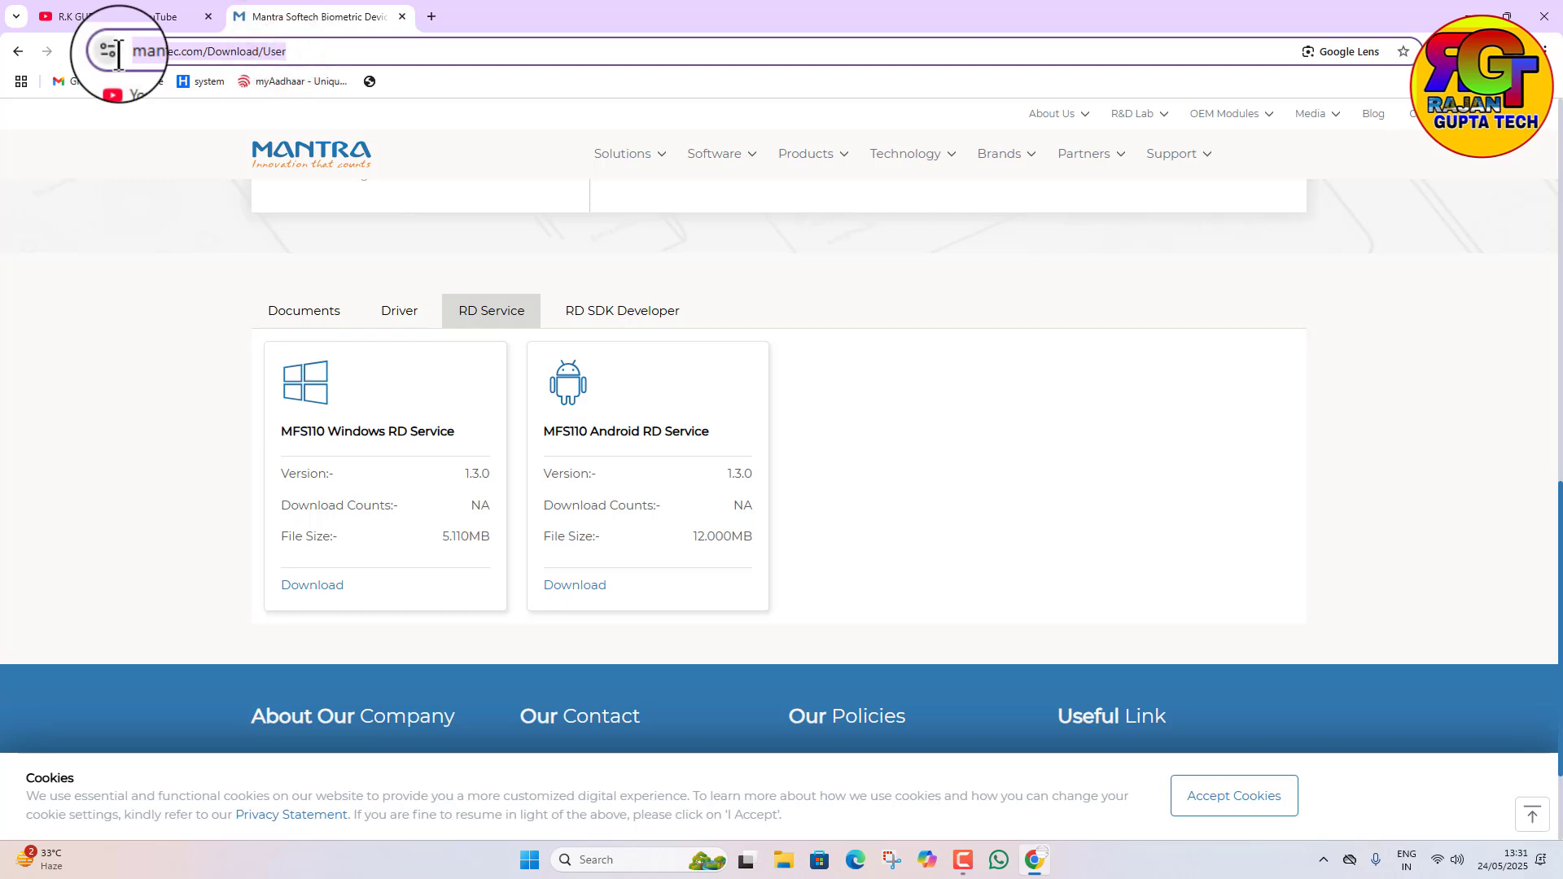
pyautogui.write('csc')
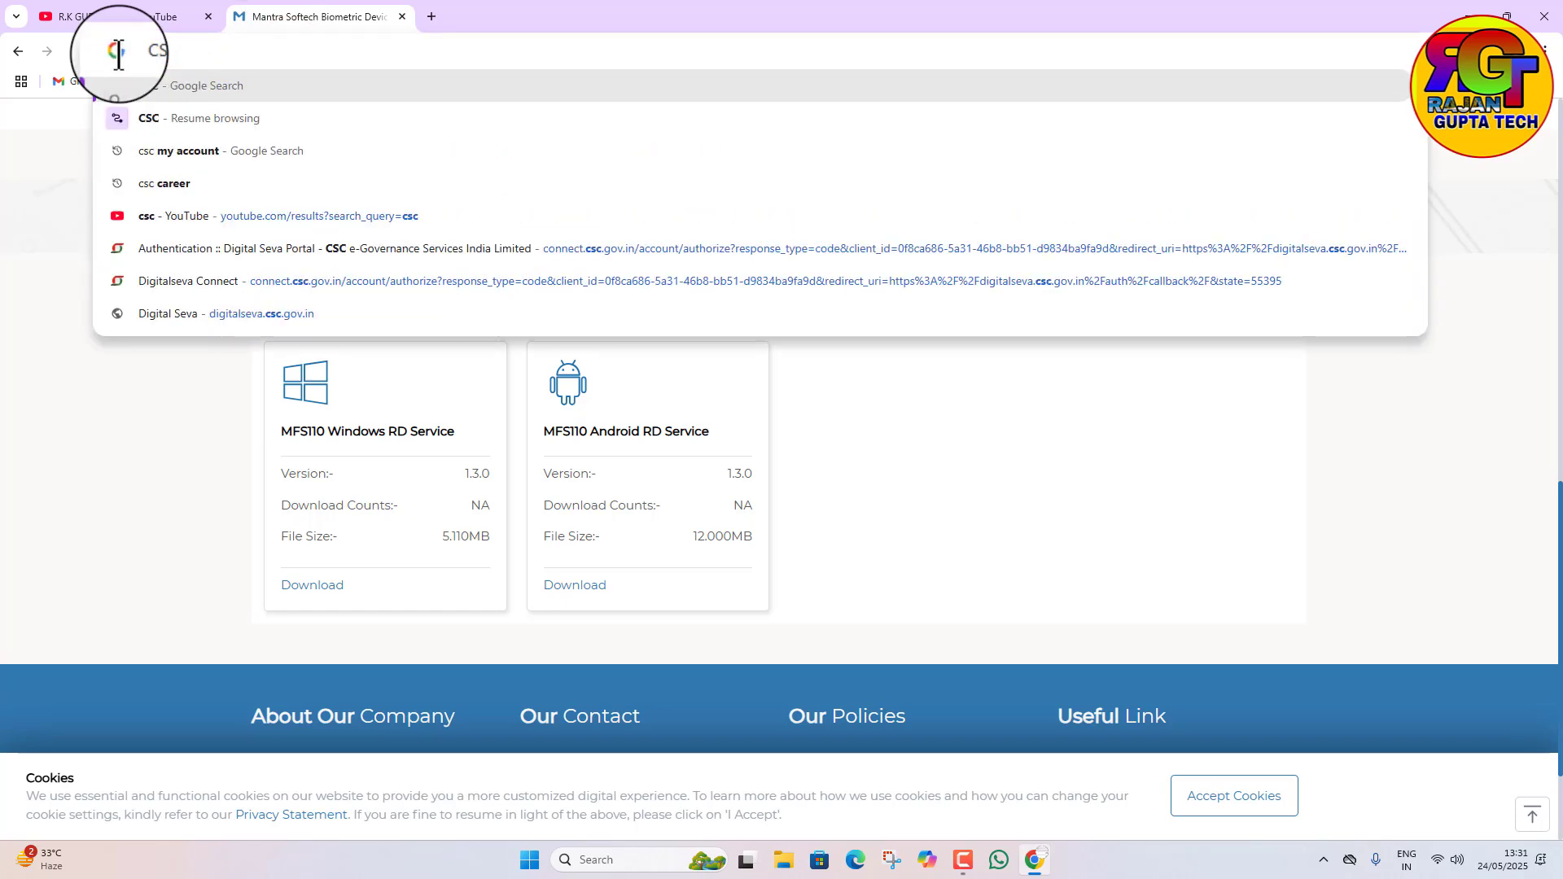
pyautogui.write(' L')
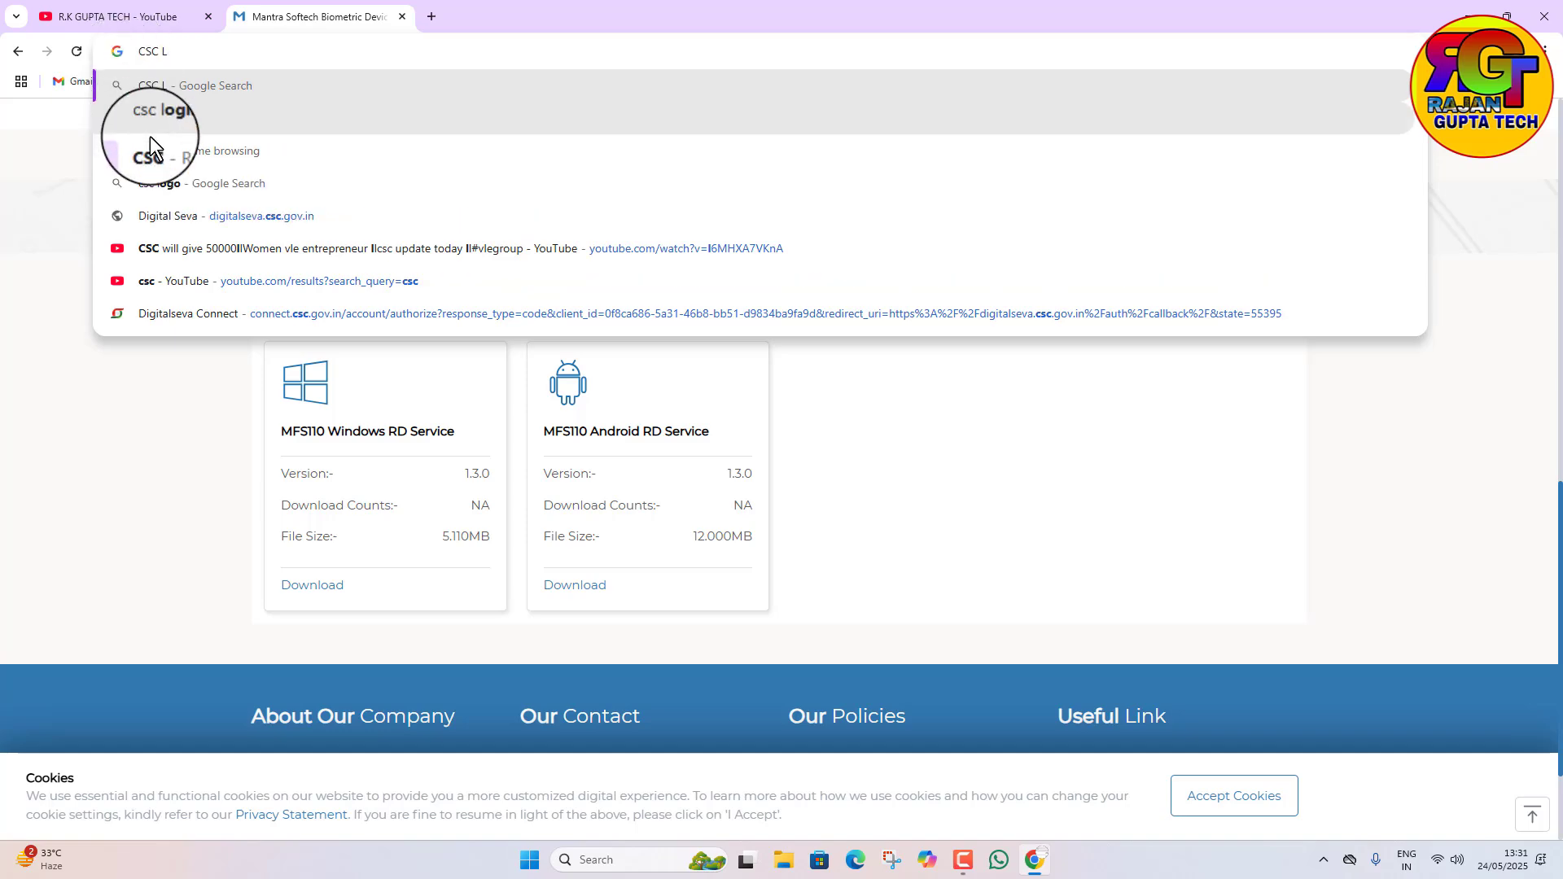
pyautogui.click(154, 120)
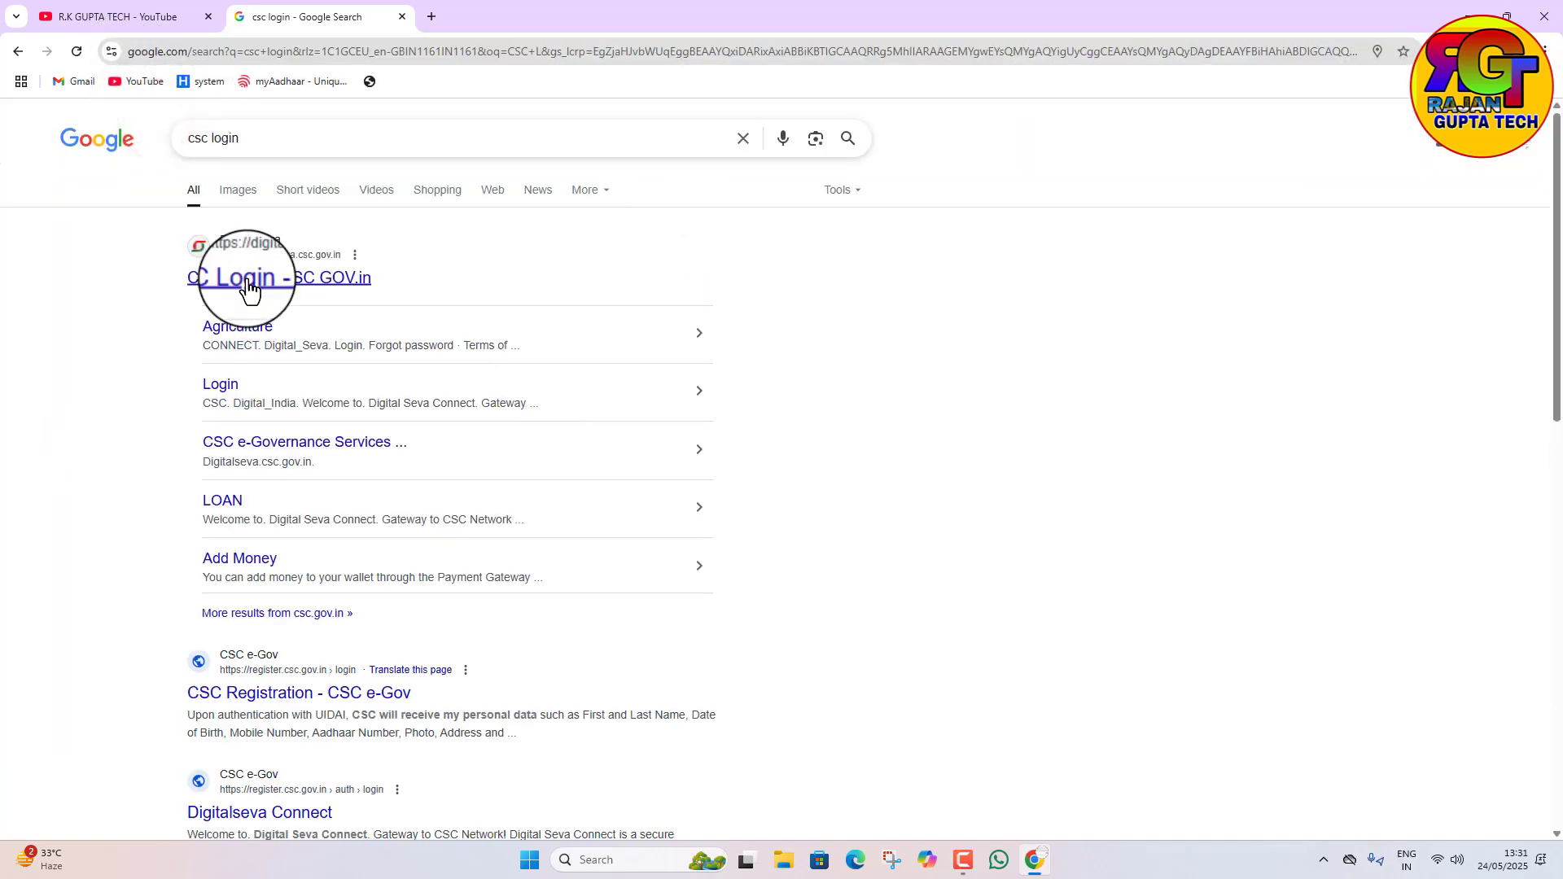
pyautogui.click(244, 279)
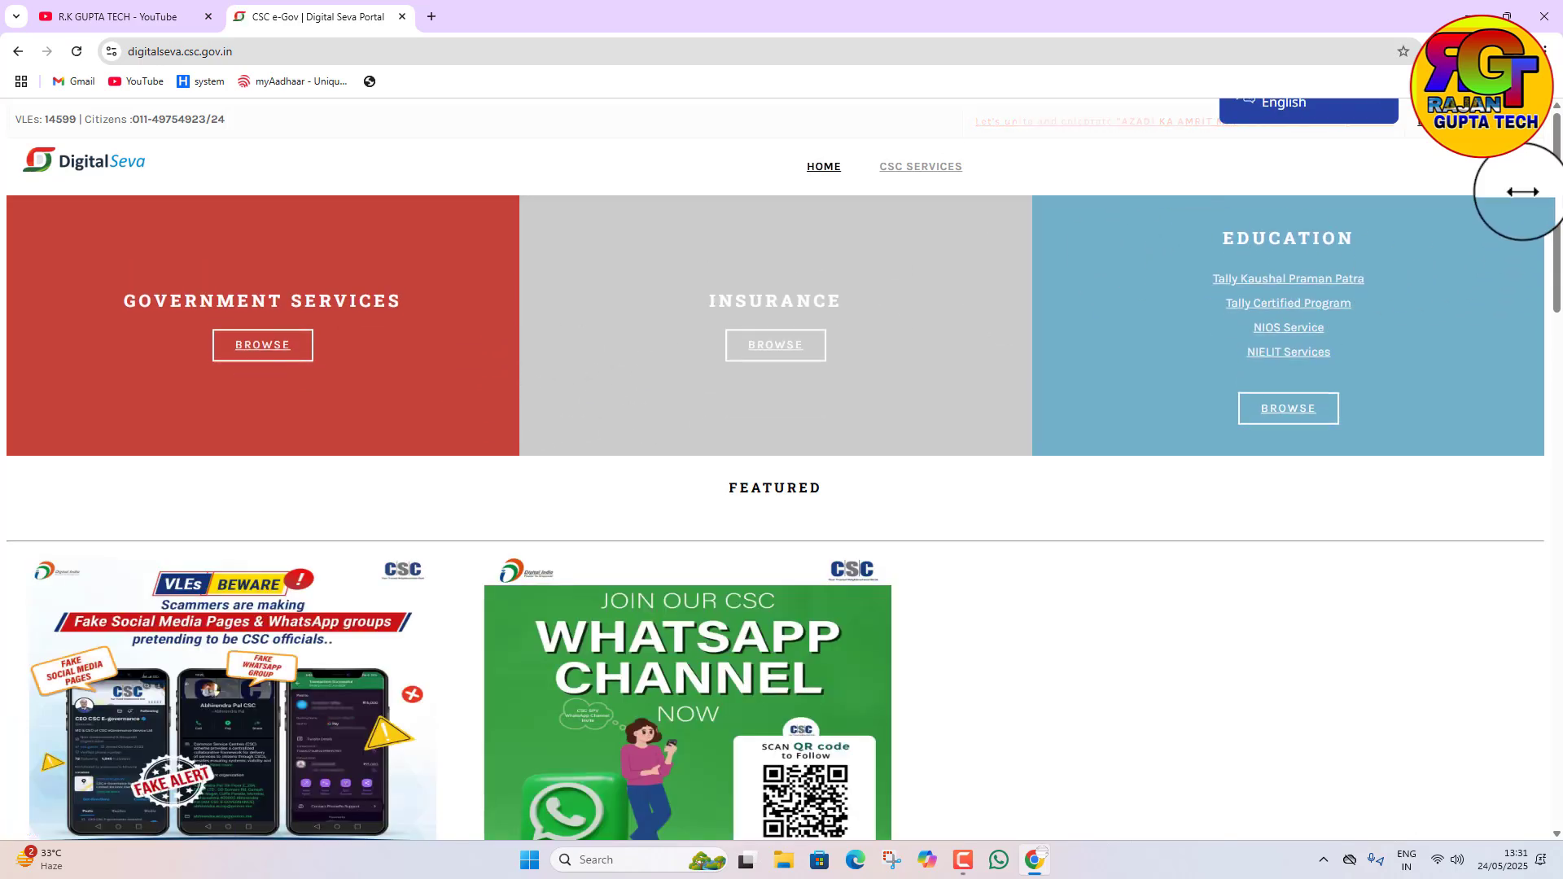
pyautogui.click(1430, 143)
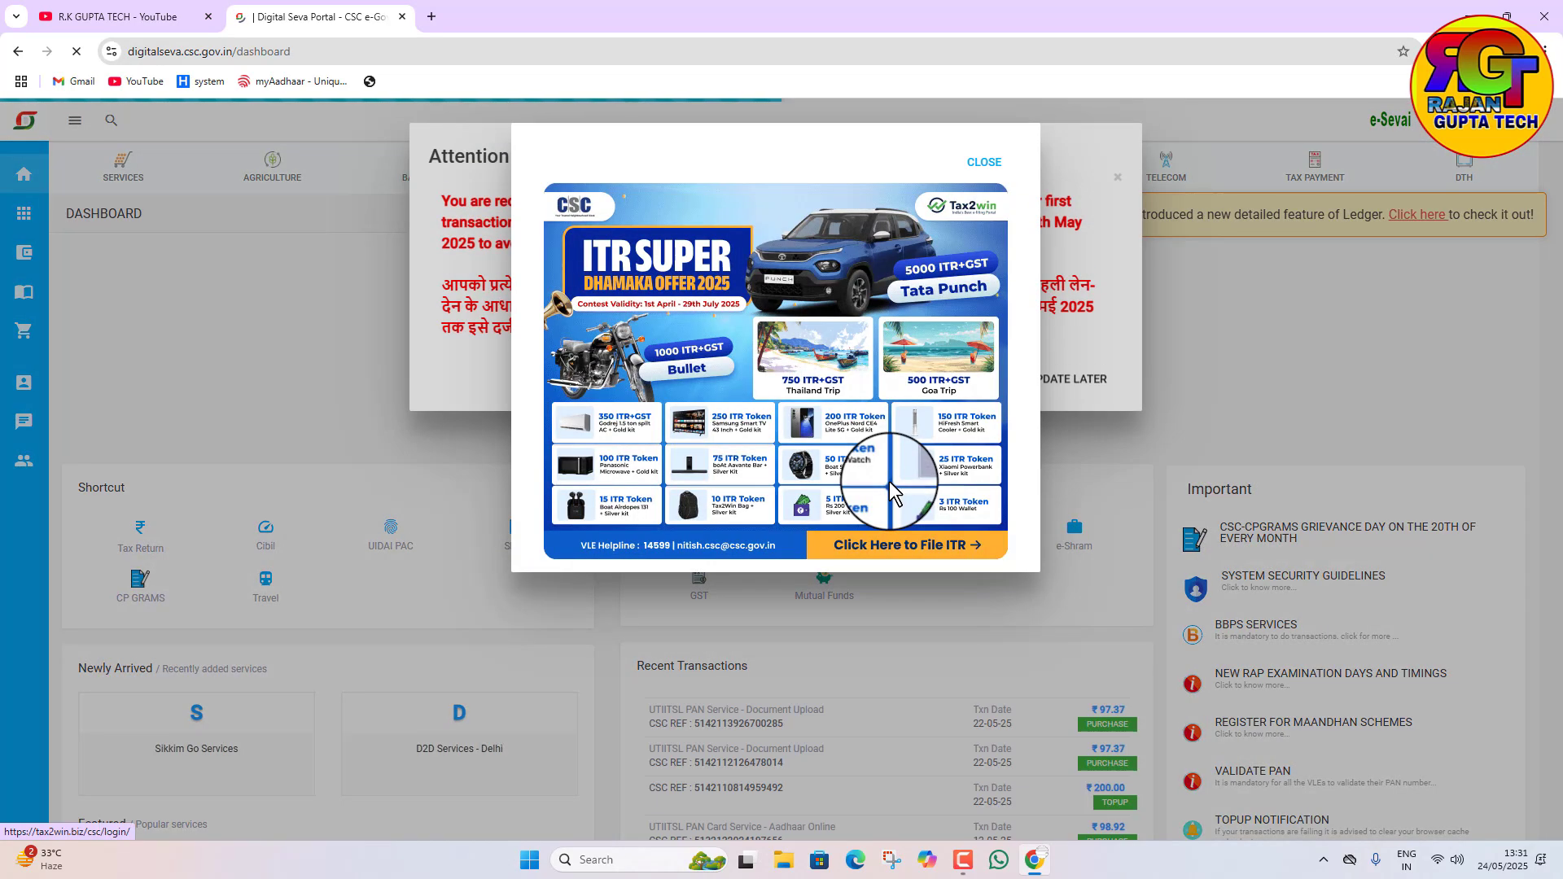
# Close the ITR offer, start quarterly biometric attendance, give Aadhaar consent and capture the fingerprint.
pyautogui.click(984, 162)
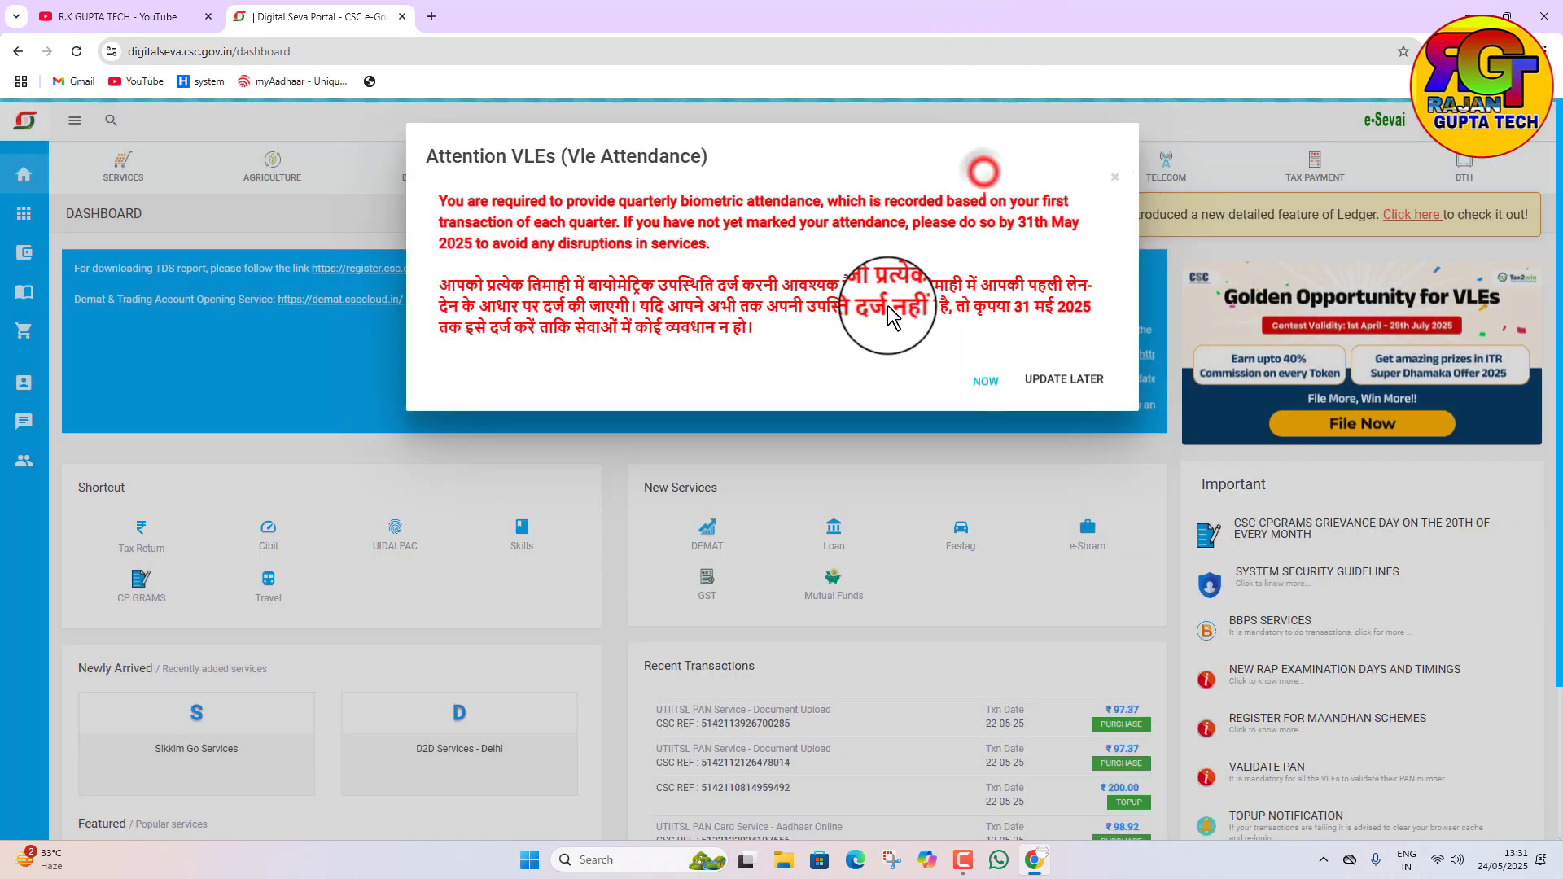
pyautogui.click(987, 389)
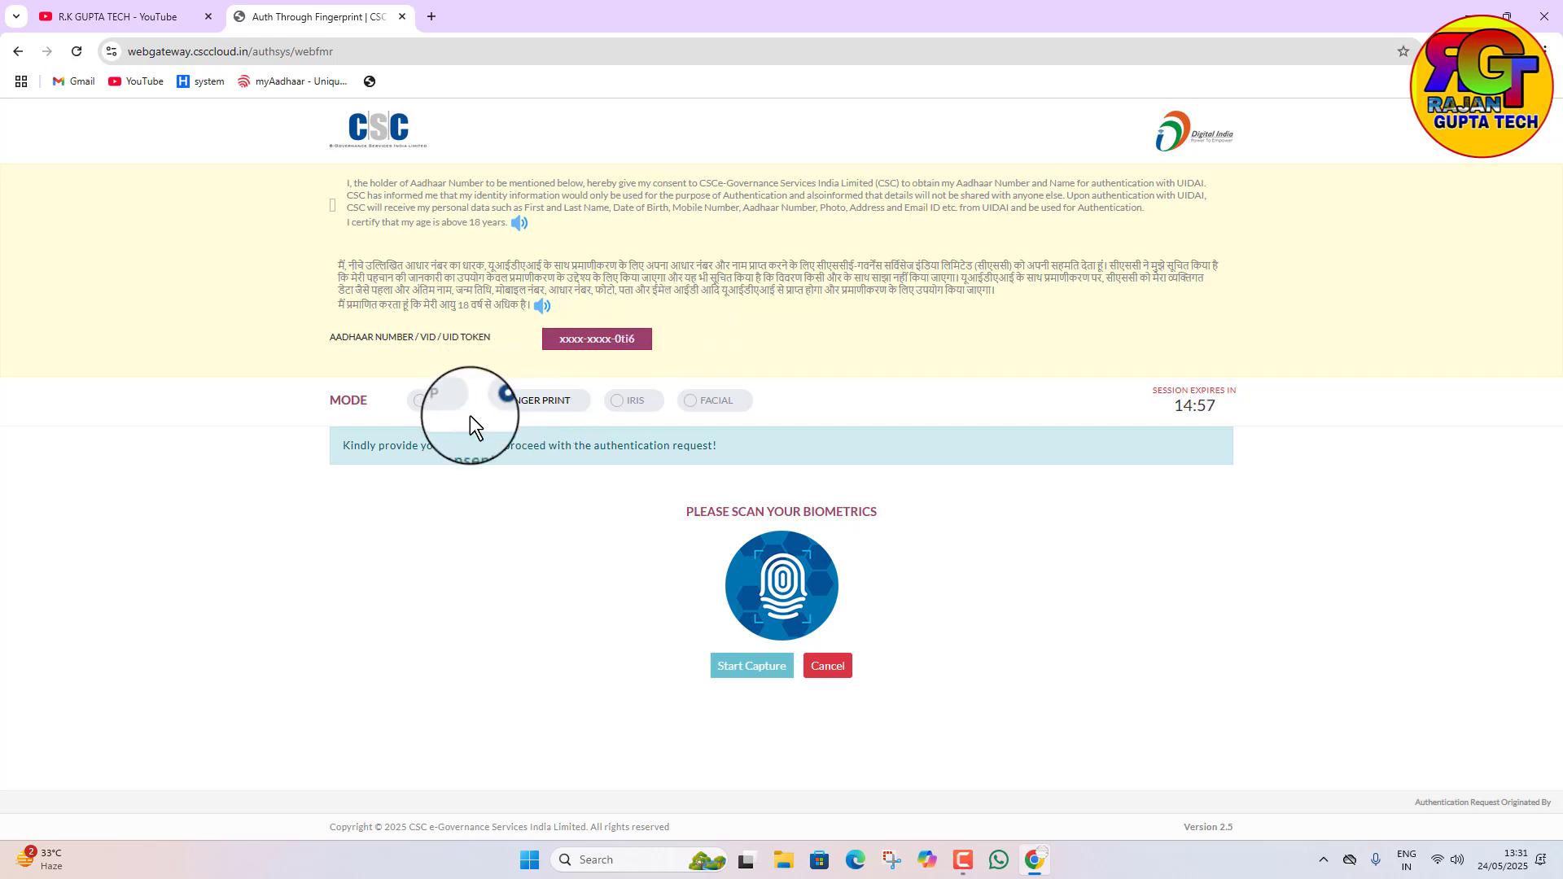
pyautogui.click(332, 204)
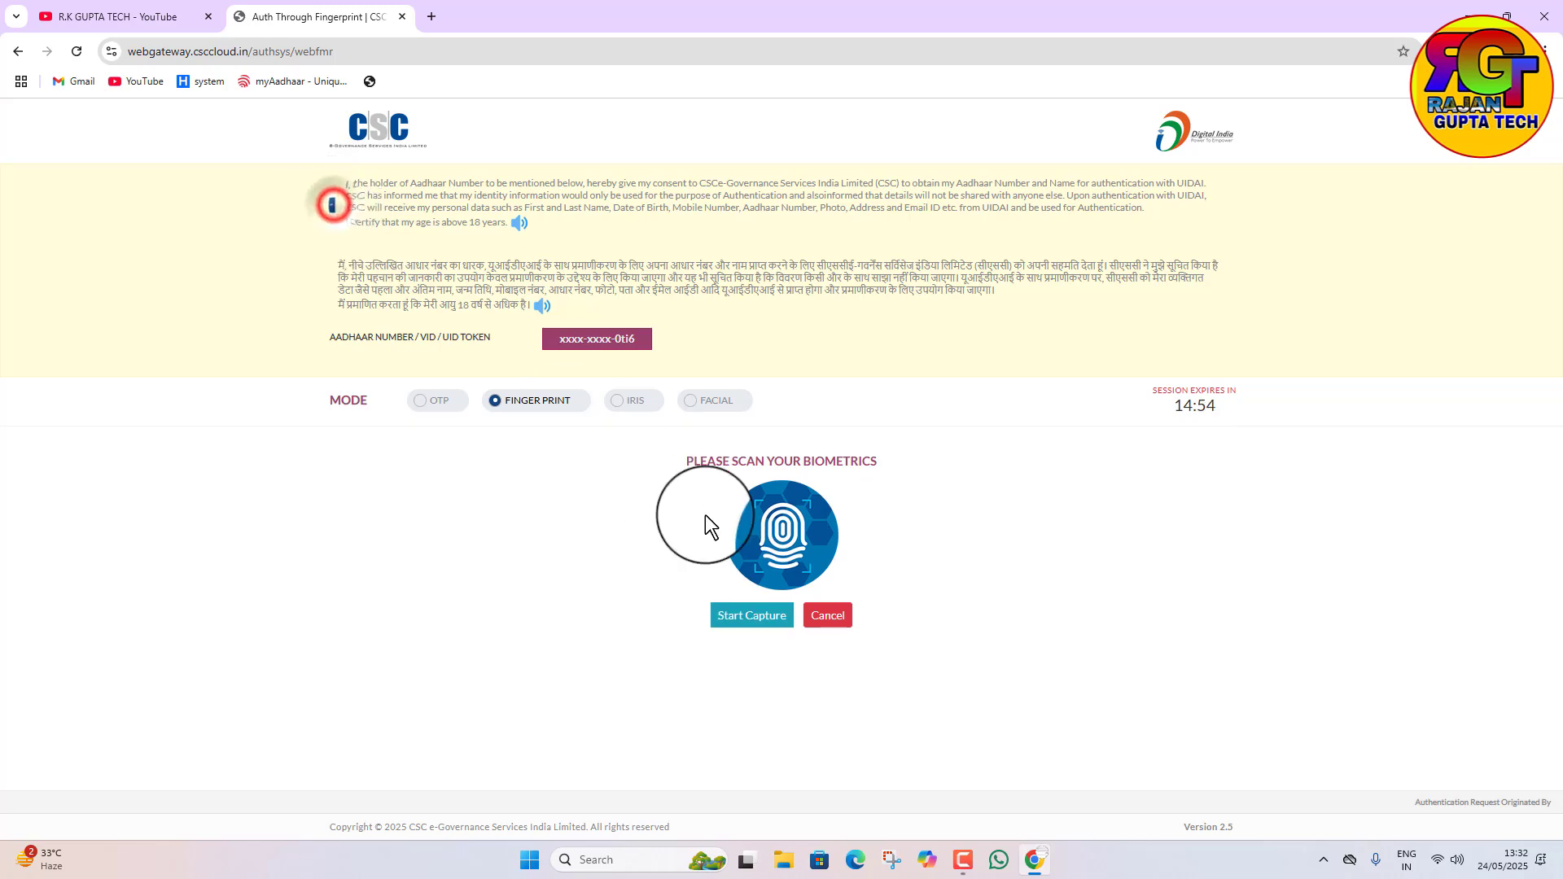
pyautogui.click(731, 613)
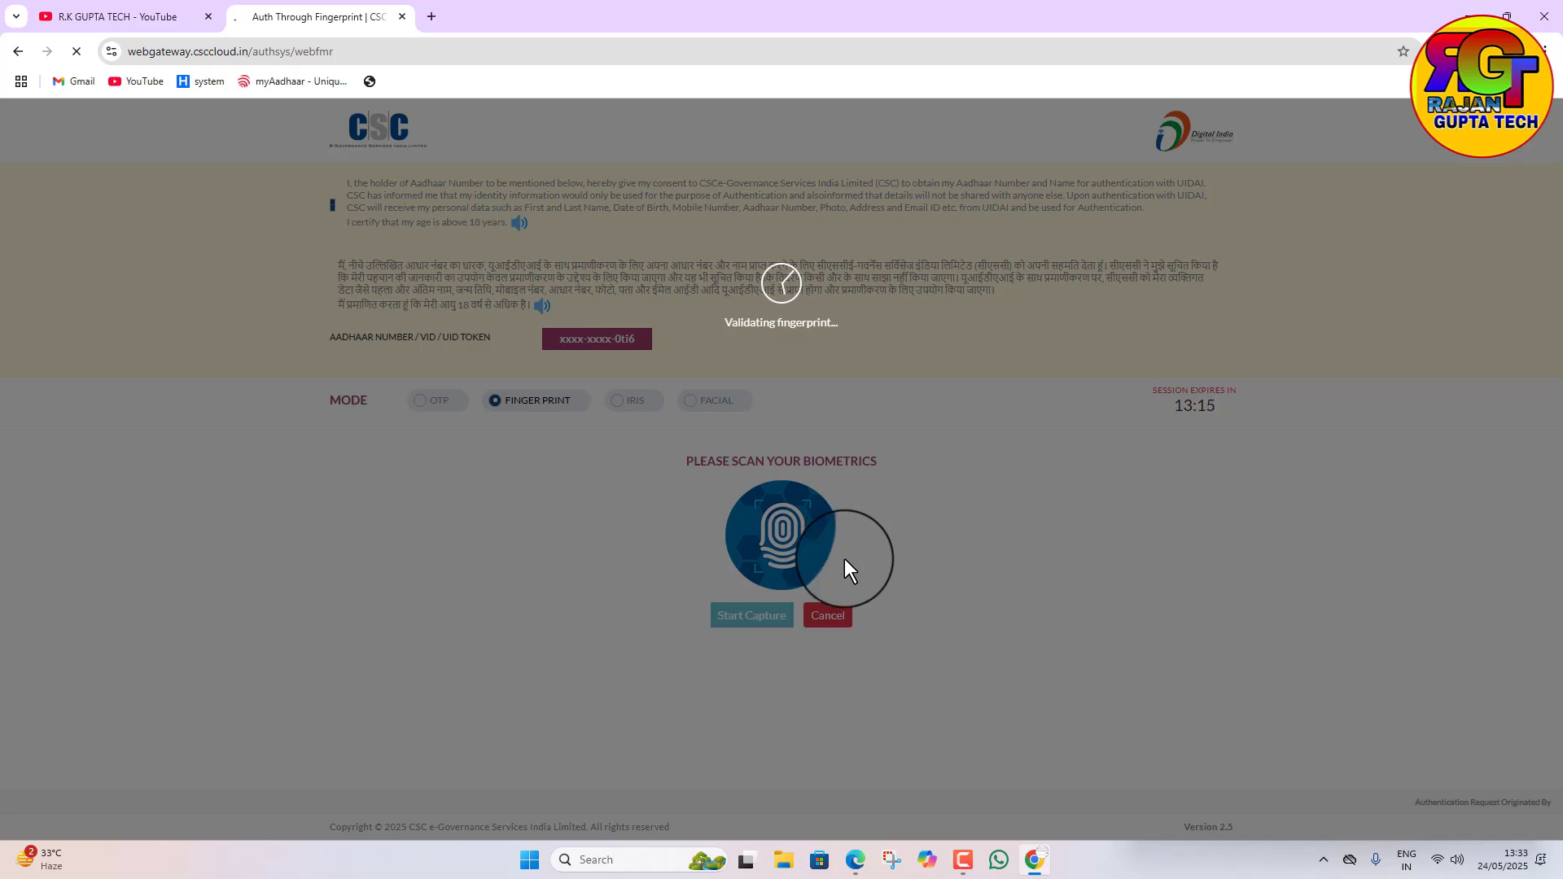
# In Edge, open the DigiPay web portal result and start the login.
pyautogui.moveTo(855, 854)
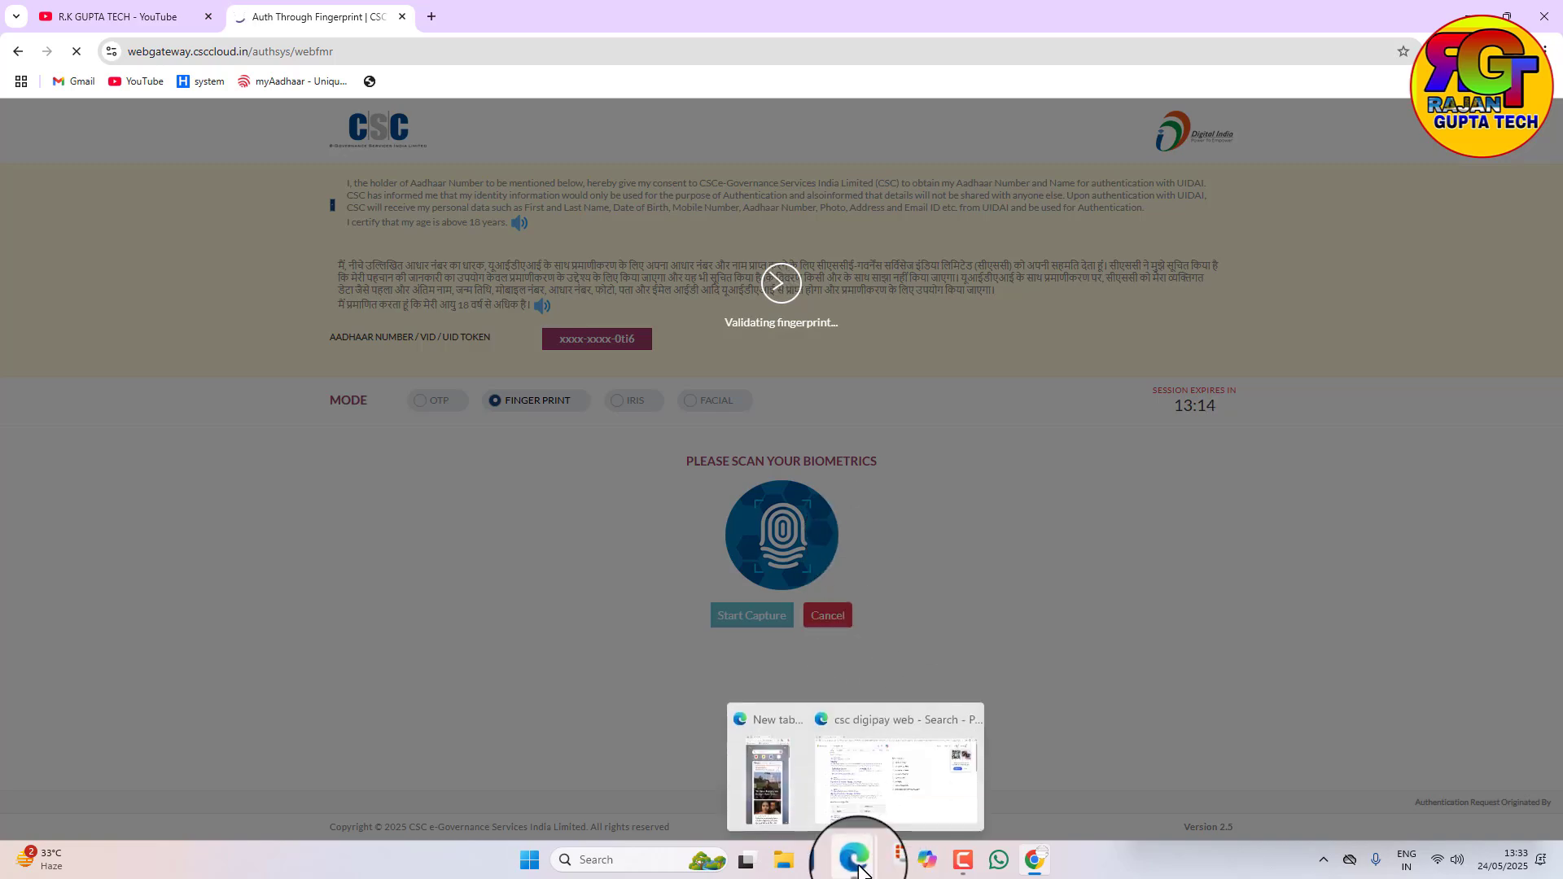
pyautogui.click(856, 806)
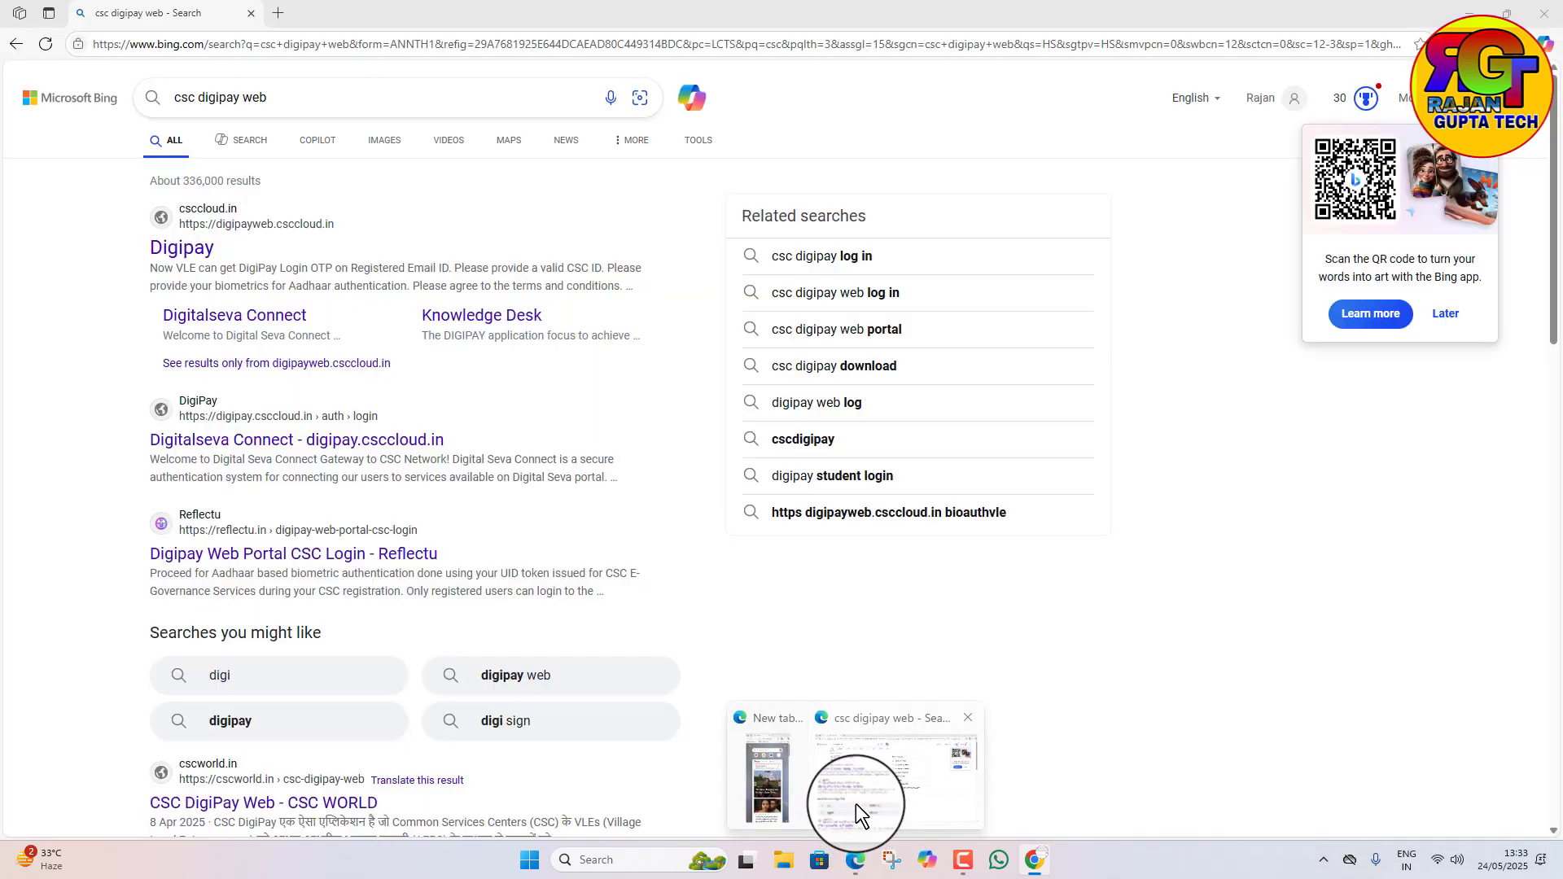
pyautogui.click(169, 255)
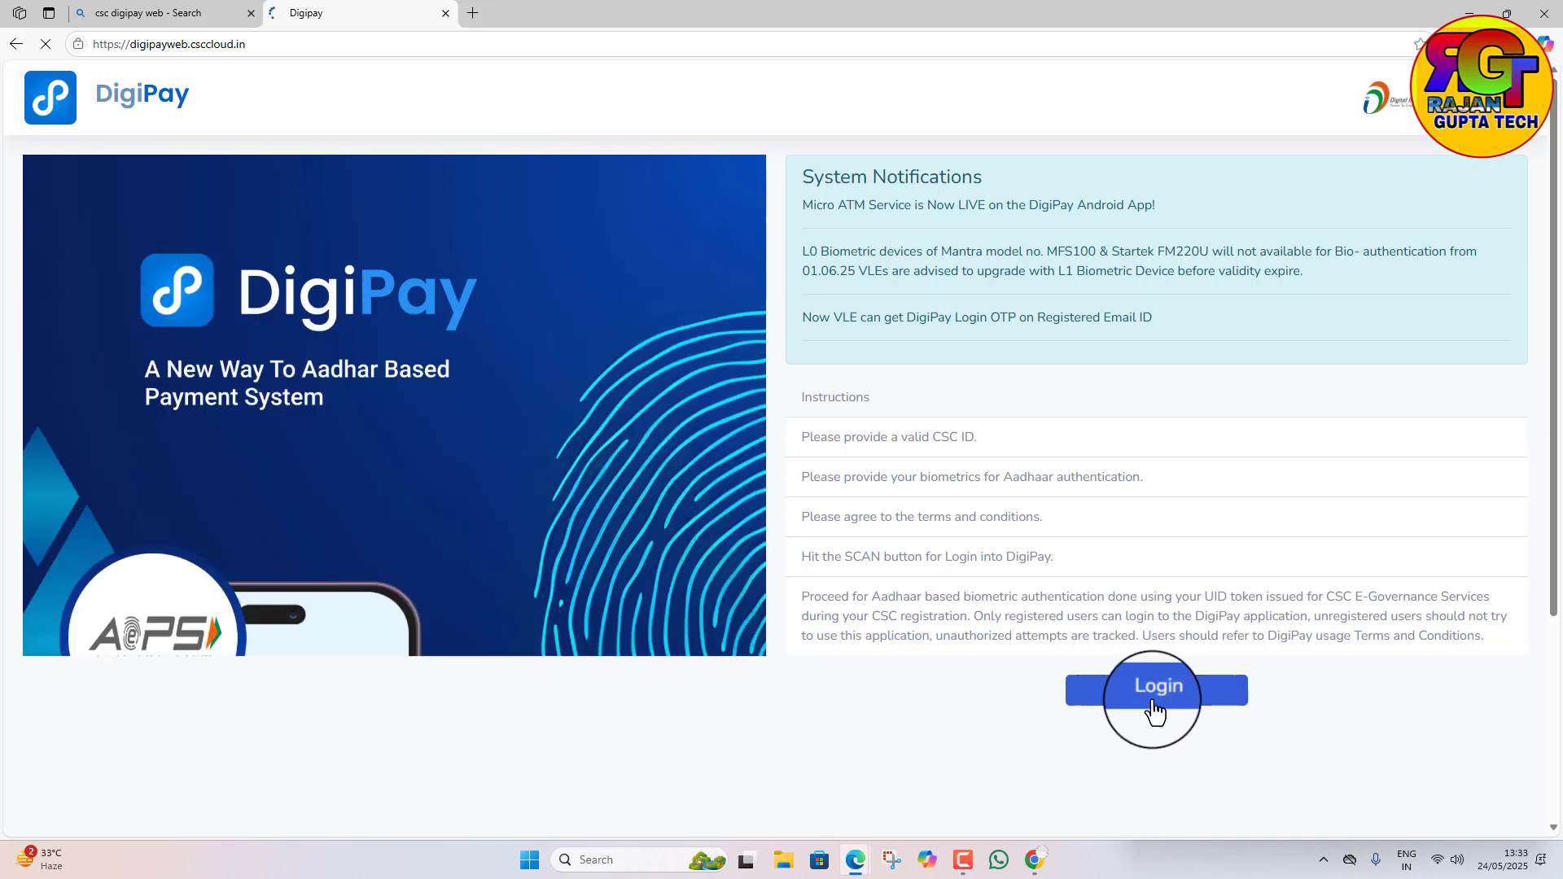
pyautogui.click(1151, 690)
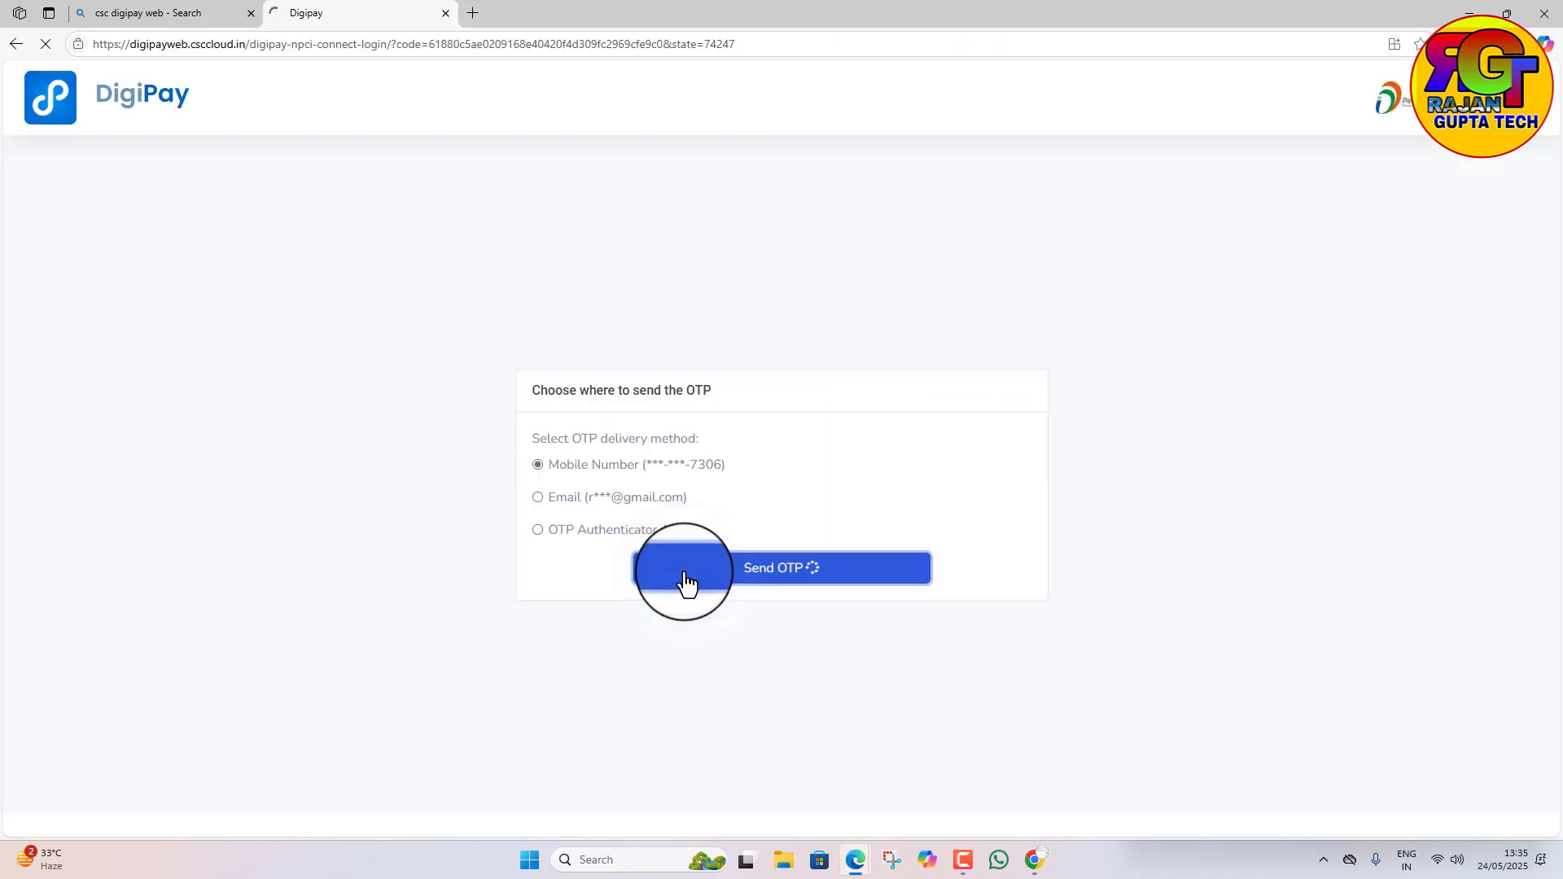
# Send the login OTP to the registered mobile number and submit the received code.
pyautogui.click(685, 581)
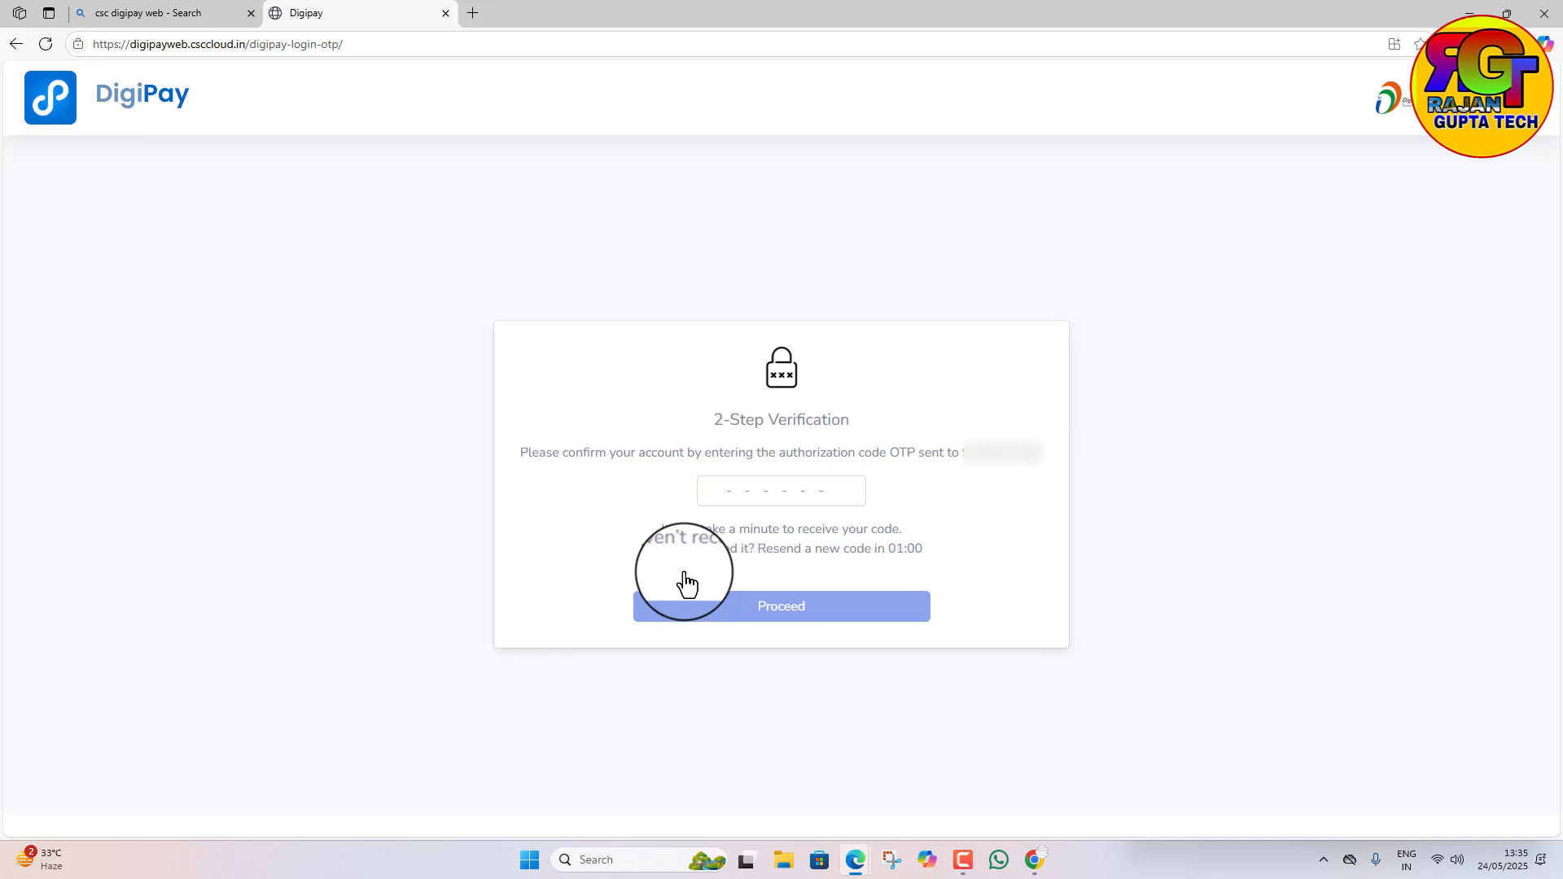
pyautogui.click(769, 492)
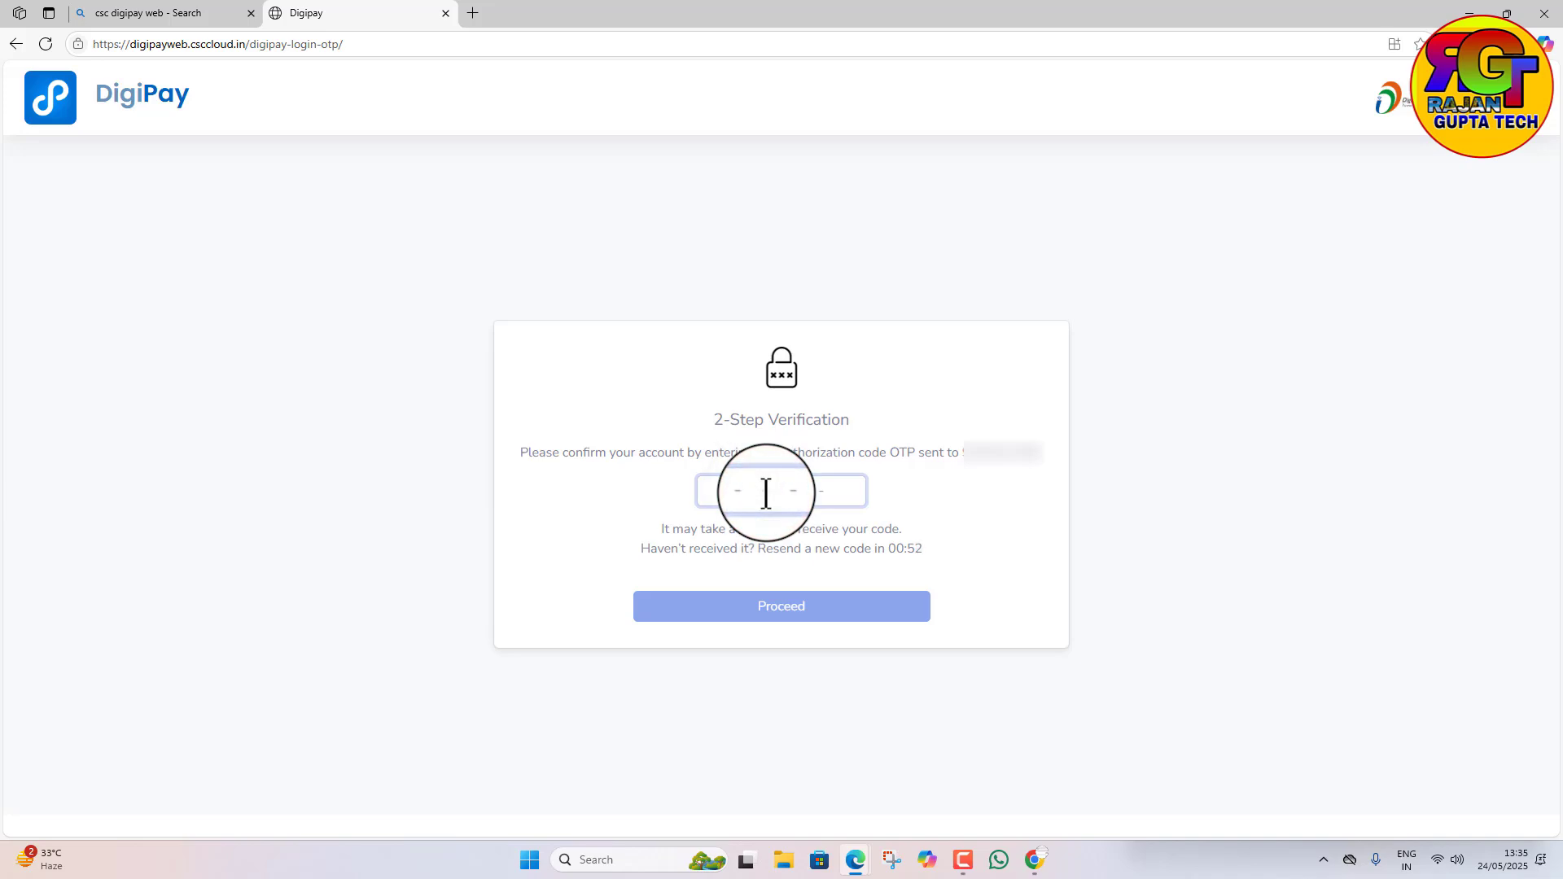
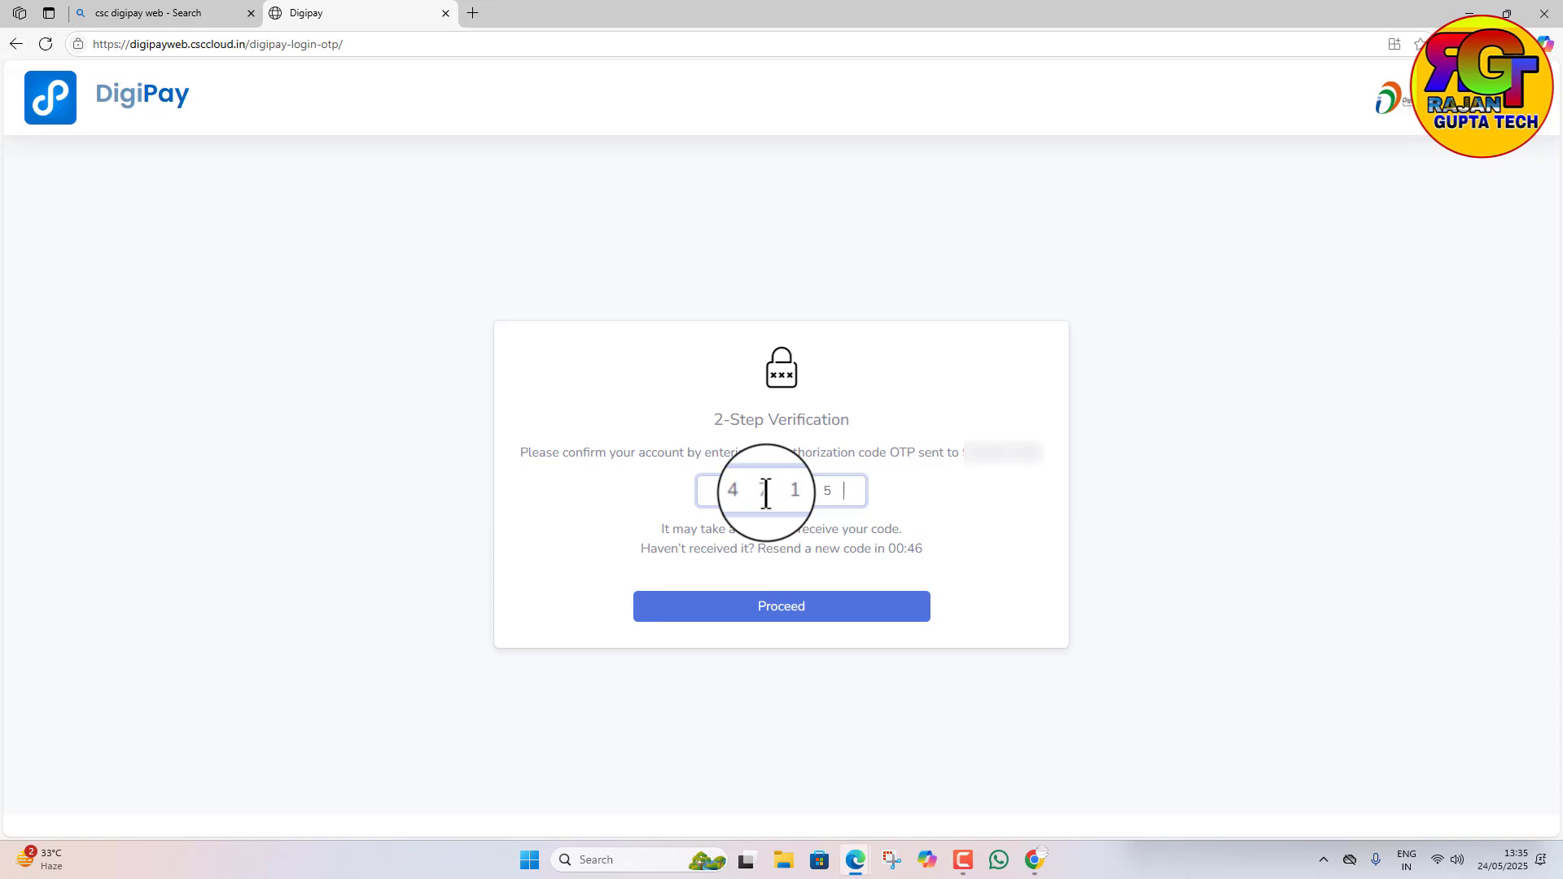
pyautogui.click(737, 611)
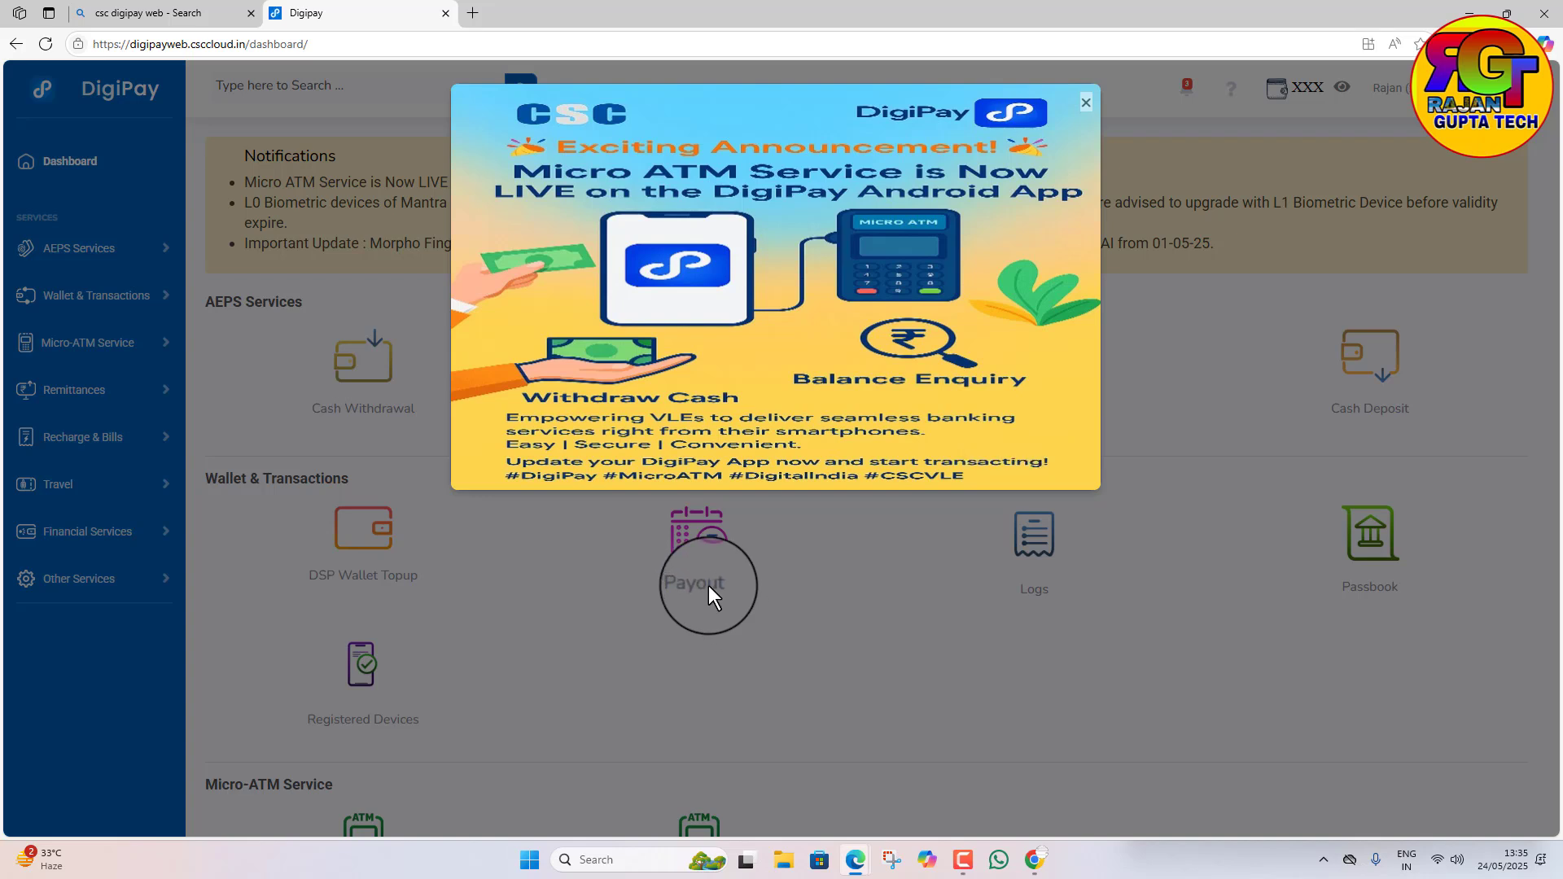
# Dismiss the Micro ATM popup, open AEPS Mini Statement and authenticate the agent by fingerprint.
pyautogui.click(1086, 102)
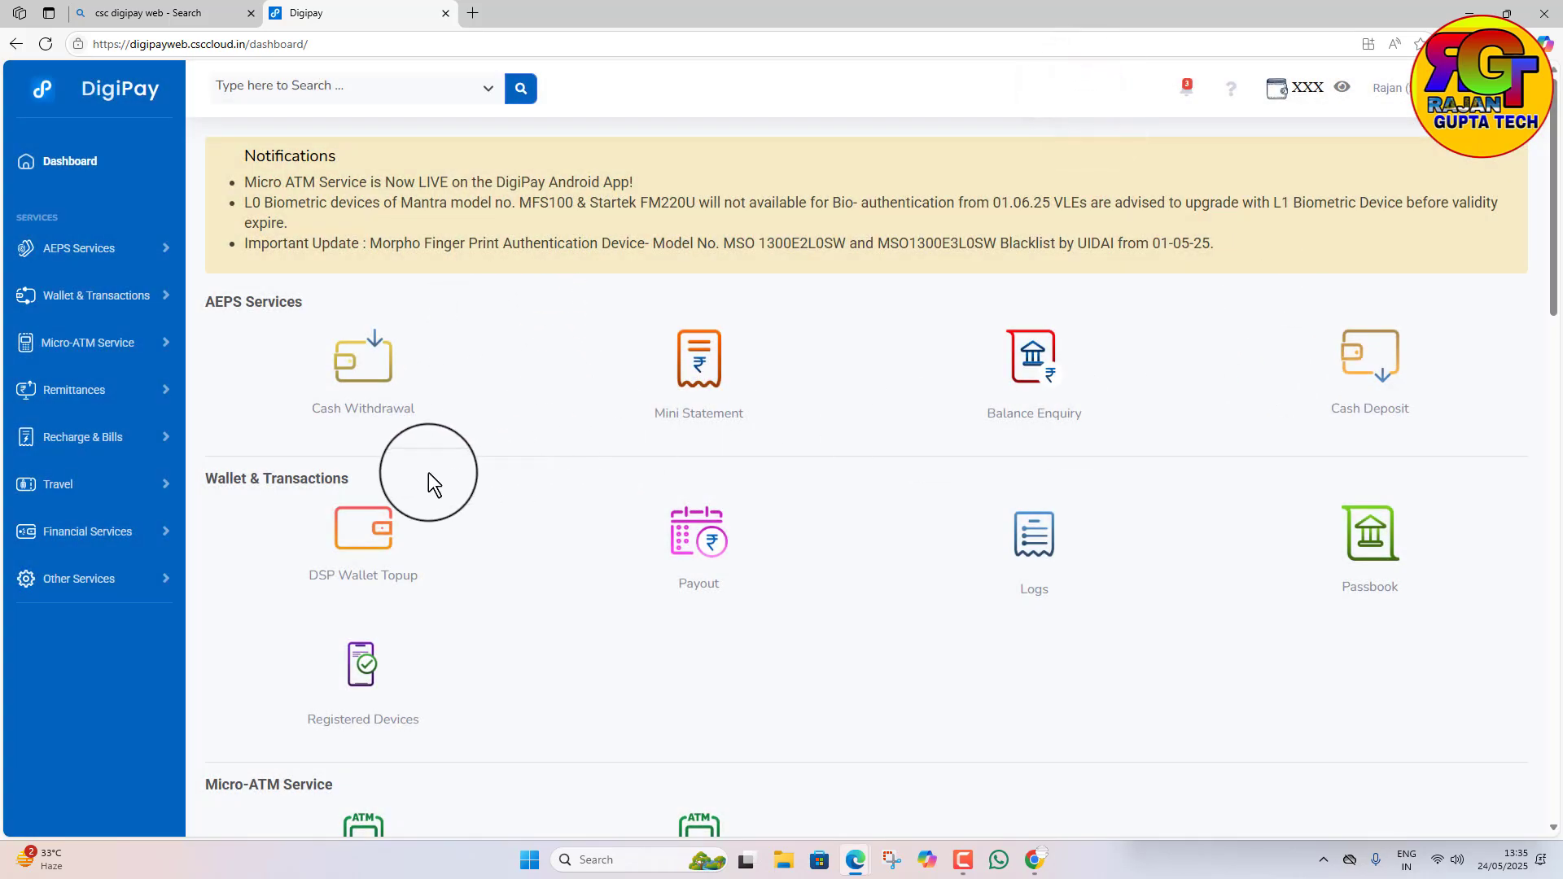
pyautogui.click(696, 382)
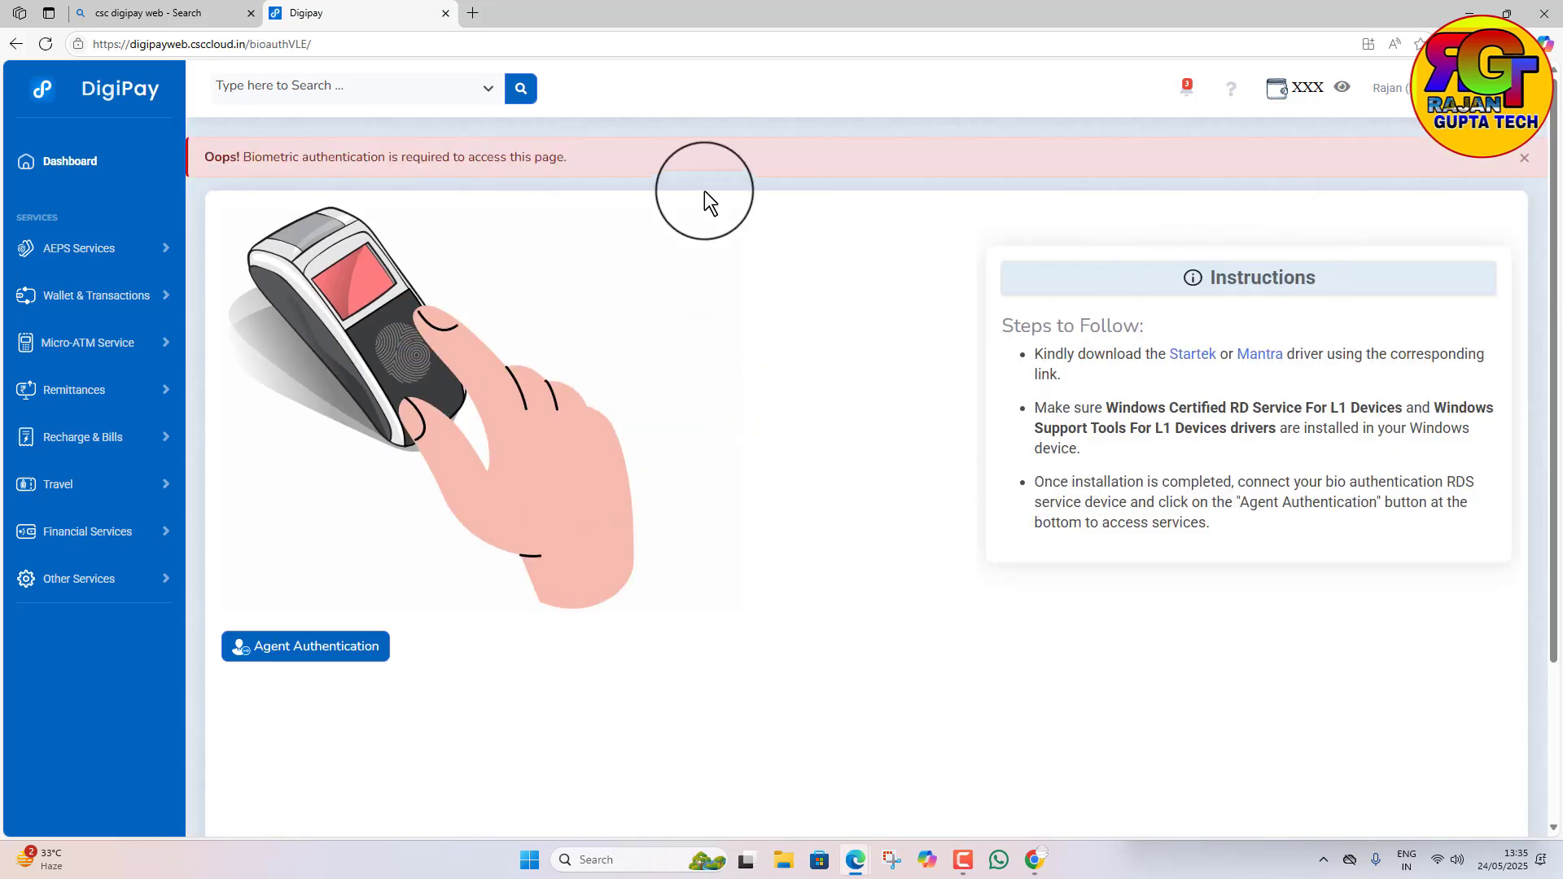
pyautogui.click(323, 655)
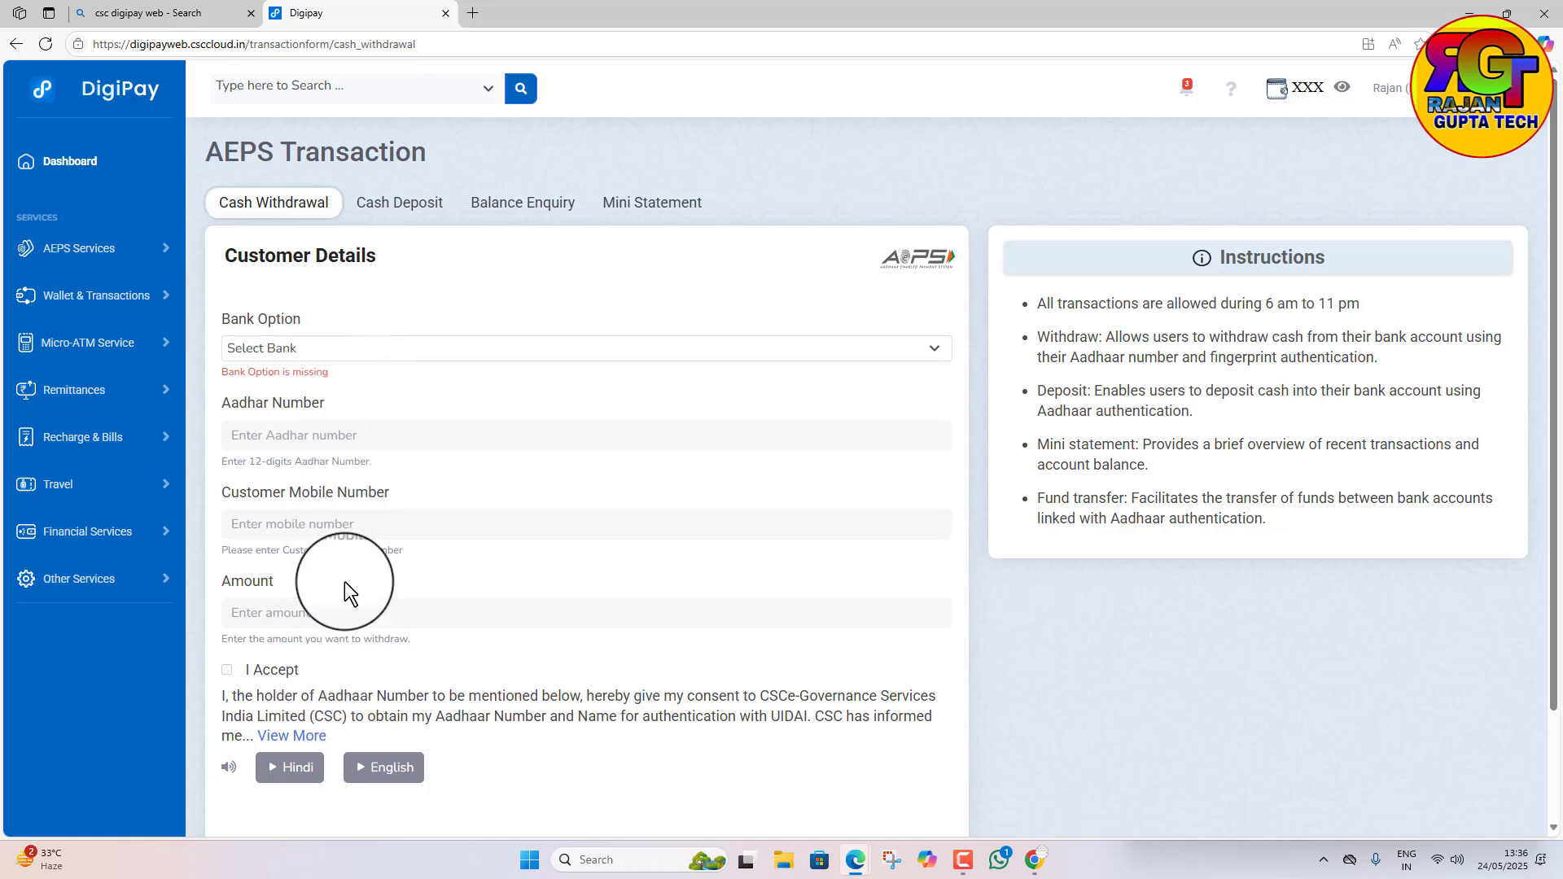
# Browse the Select Bank list, then switch to the YouTube channel tab in Chrome.
pyautogui.click(330, 356)
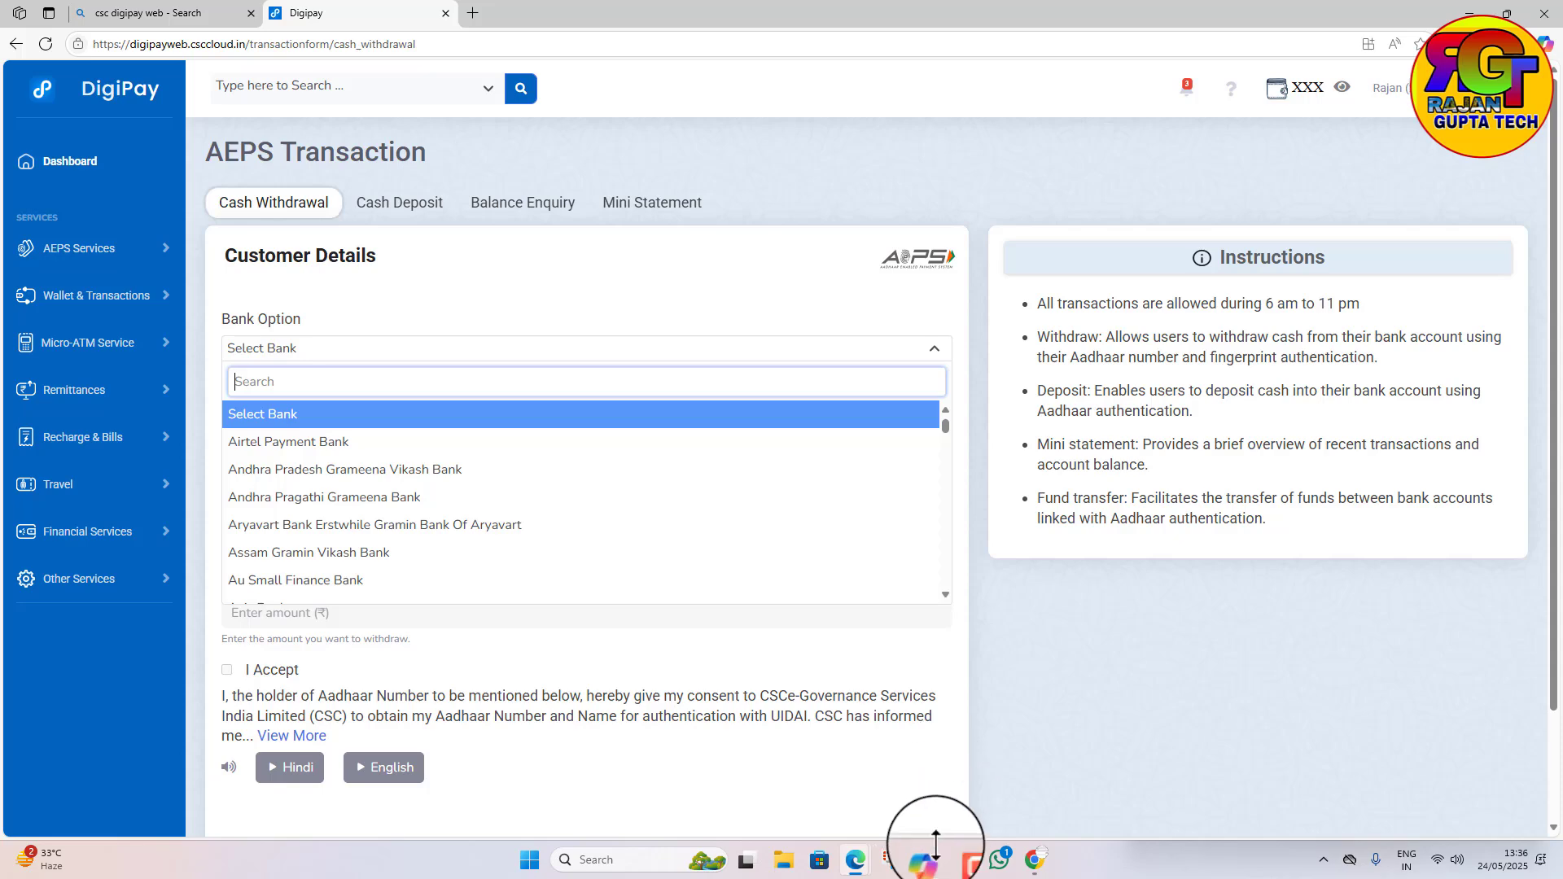
pyautogui.click(1032, 861)
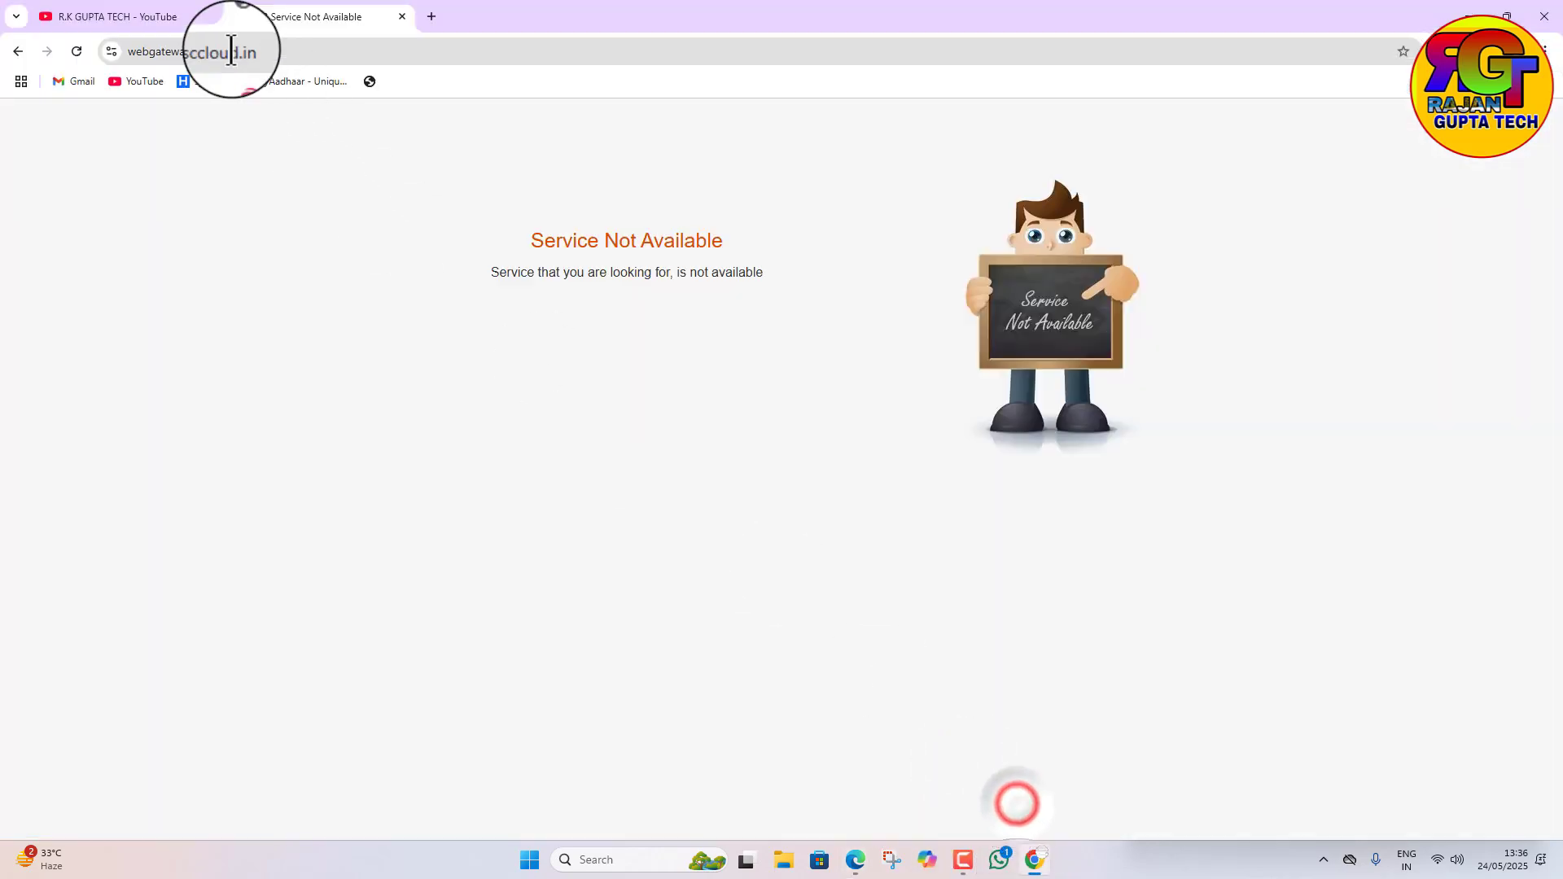
pyautogui.click(134, 16)
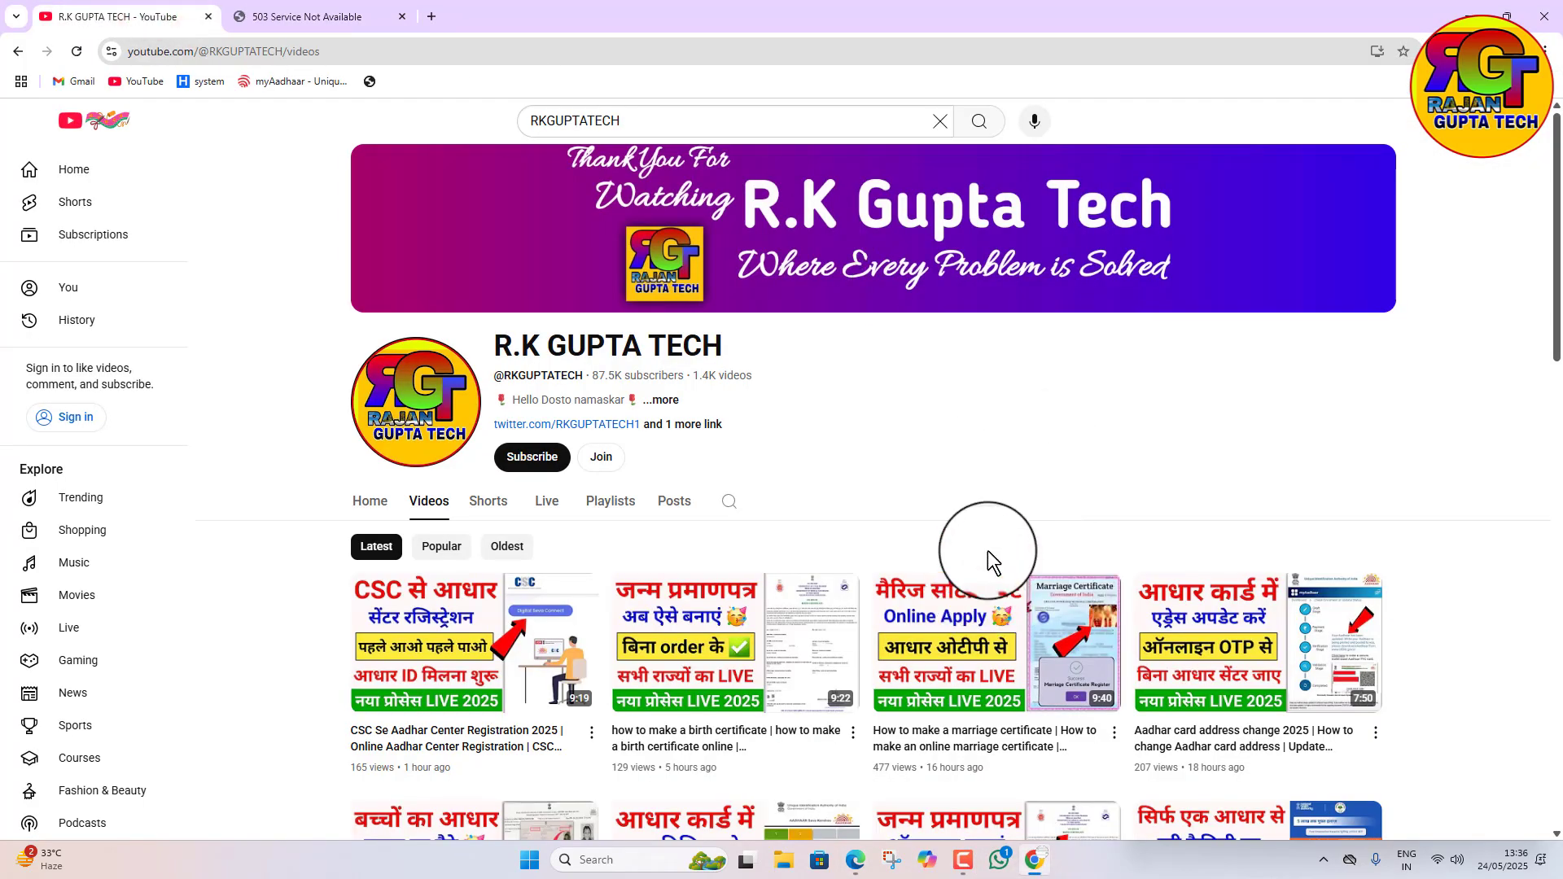